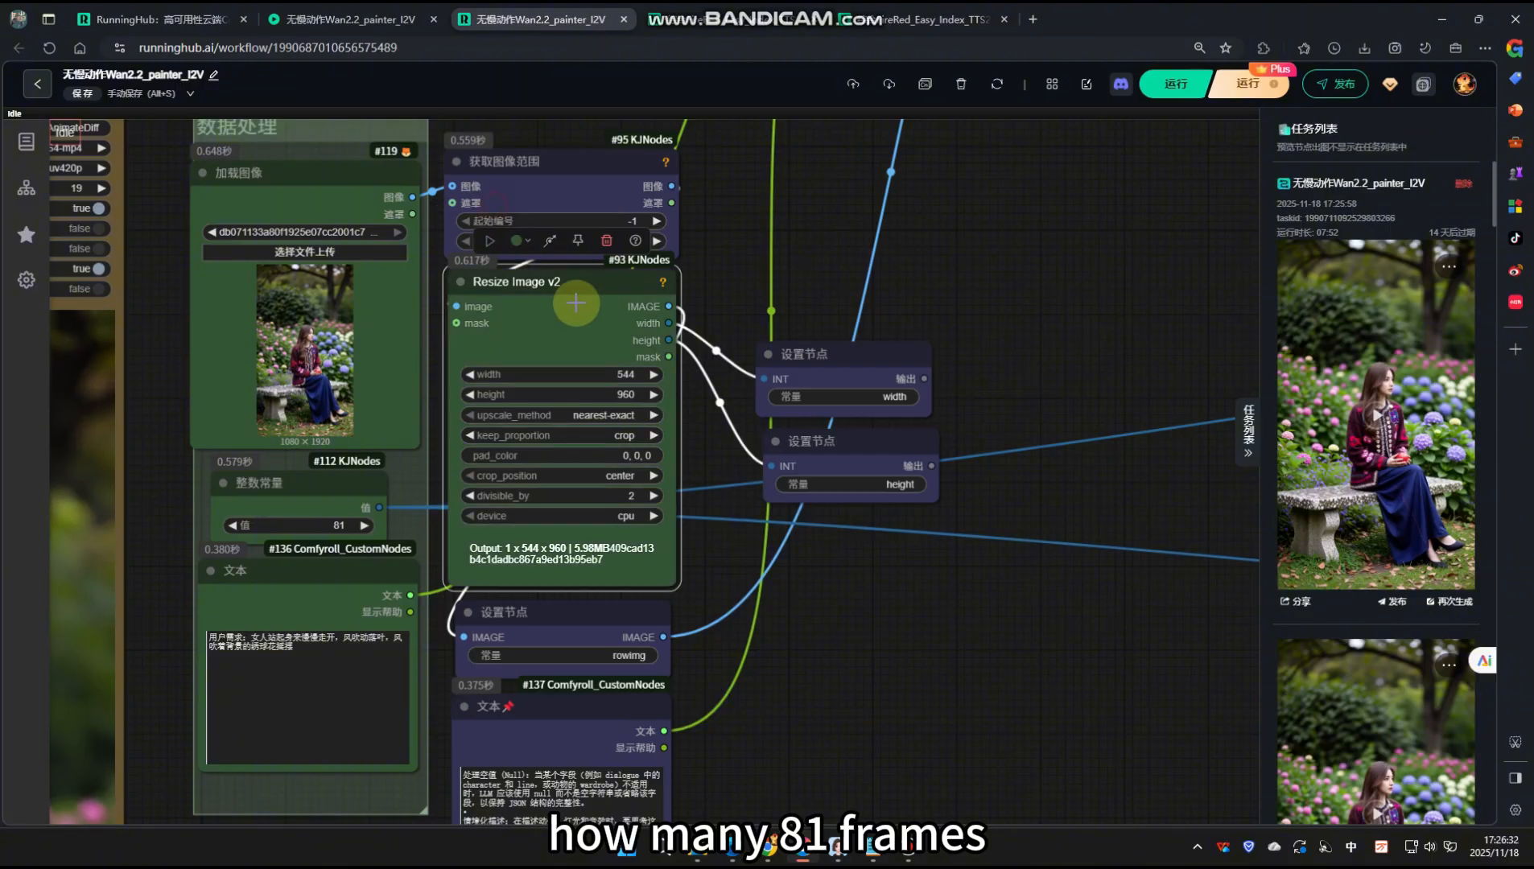
Examine the width and height settings of the Resize Image v2 node.
{"action": "scroll", "coordinate": [597, 316], "scroll_direction": "up", "scroll_amount": 1}
{"action": "scroll", "coordinate": [622, 379], "scroll_direction": "down", "scroll_amount": 3}
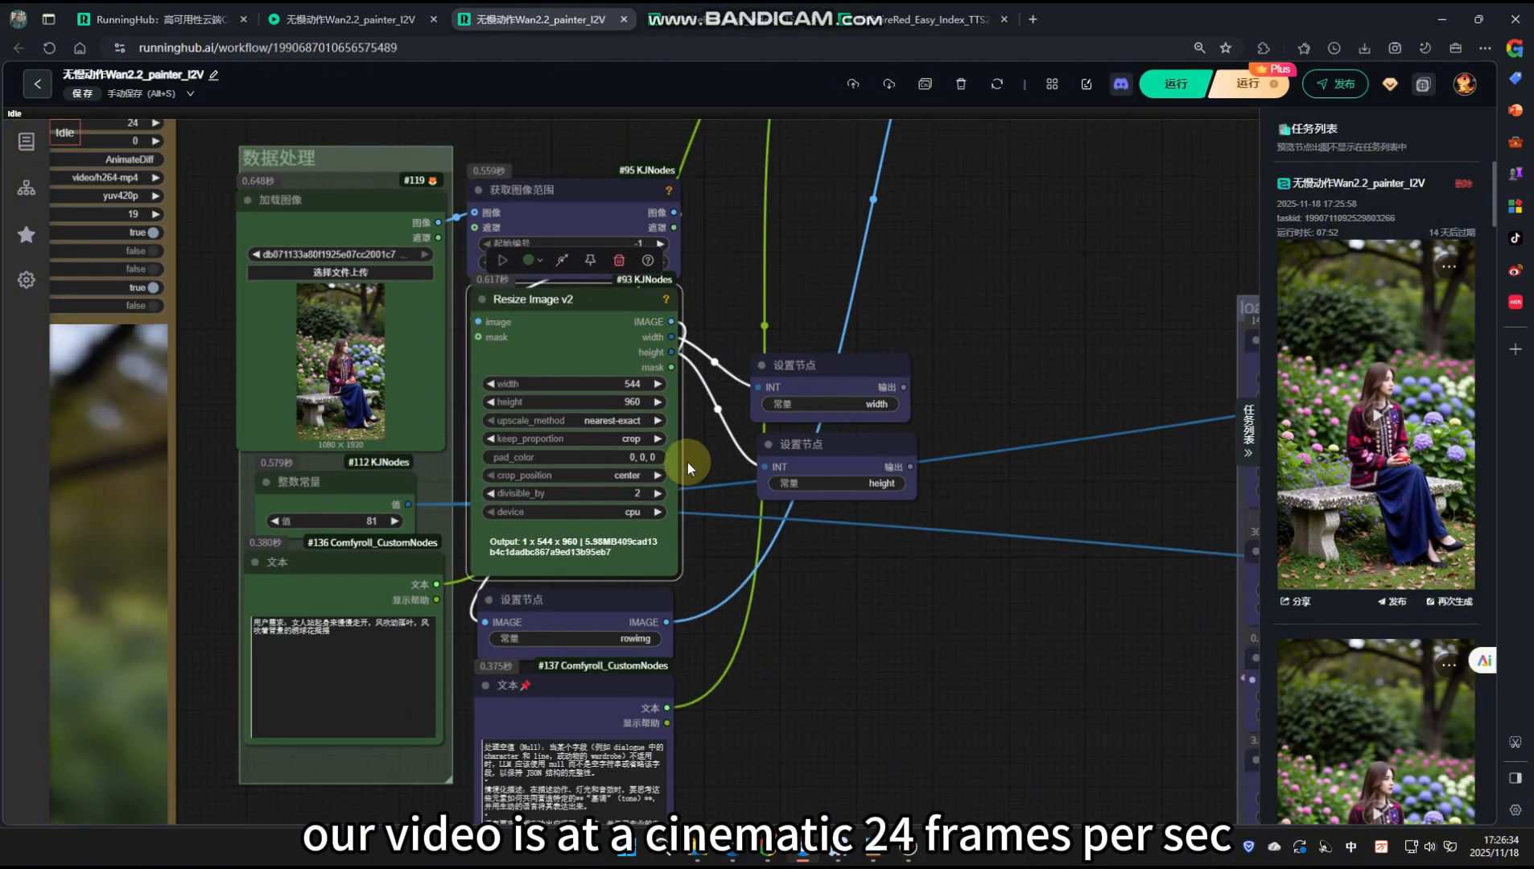
{"action": "scroll", "coordinate": [695, 394], "scroll_direction": "up", "scroll_amount": 3}
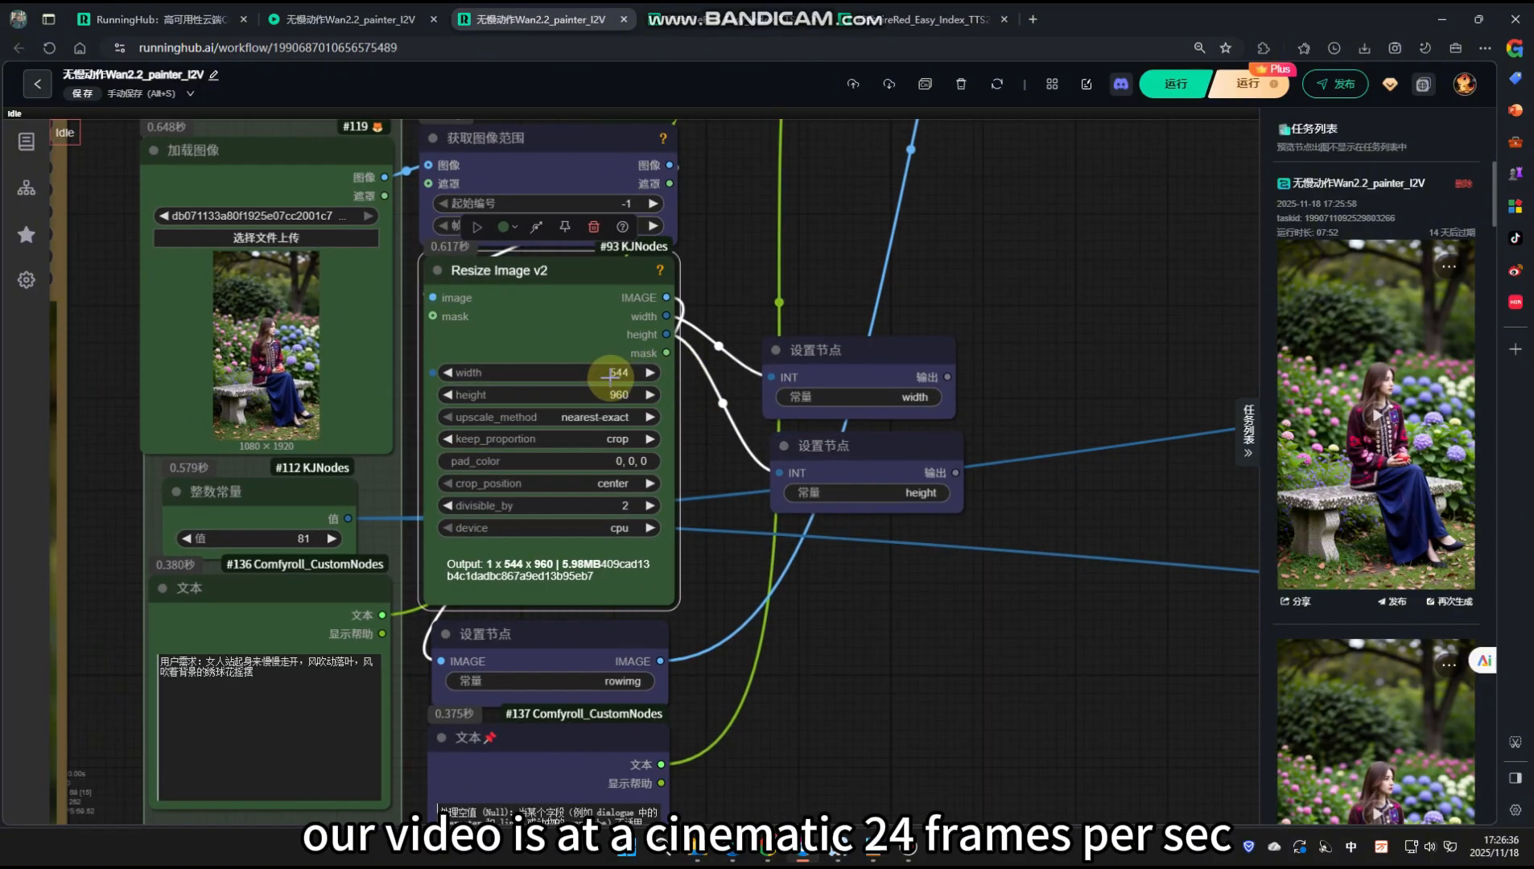
{"action": "scroll", "coordinate": [604, 381], "scroll_direction": "down", "scroll_amount": 2}
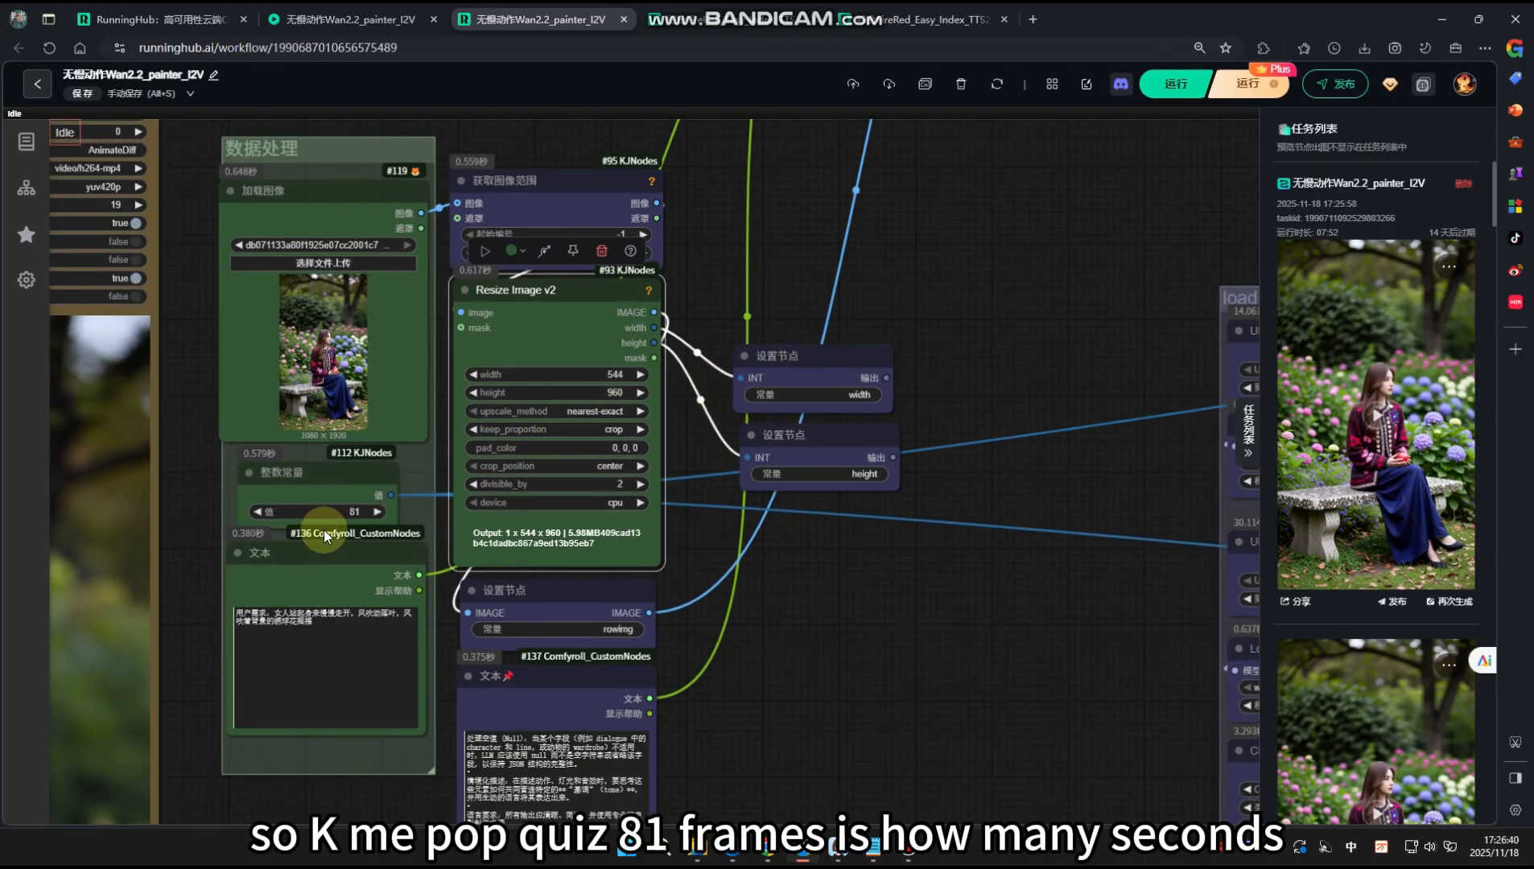
Select the integer constant node (#112) and examine its frame-count value.
{"action": "scroll", "coordinate": [682, 508], "scroll_direction": "down", "scroll_amount": 1}
{"action": "left_click_drag", "start_coordinate": [681, 507], "coordinate": [729, 476]}
{"action": "scroll", "coordinate": [462, 464], "scroll_direction": "up", "scroll_amount": 2}
{"action": "left_click", "coordinate": [403, 445]}
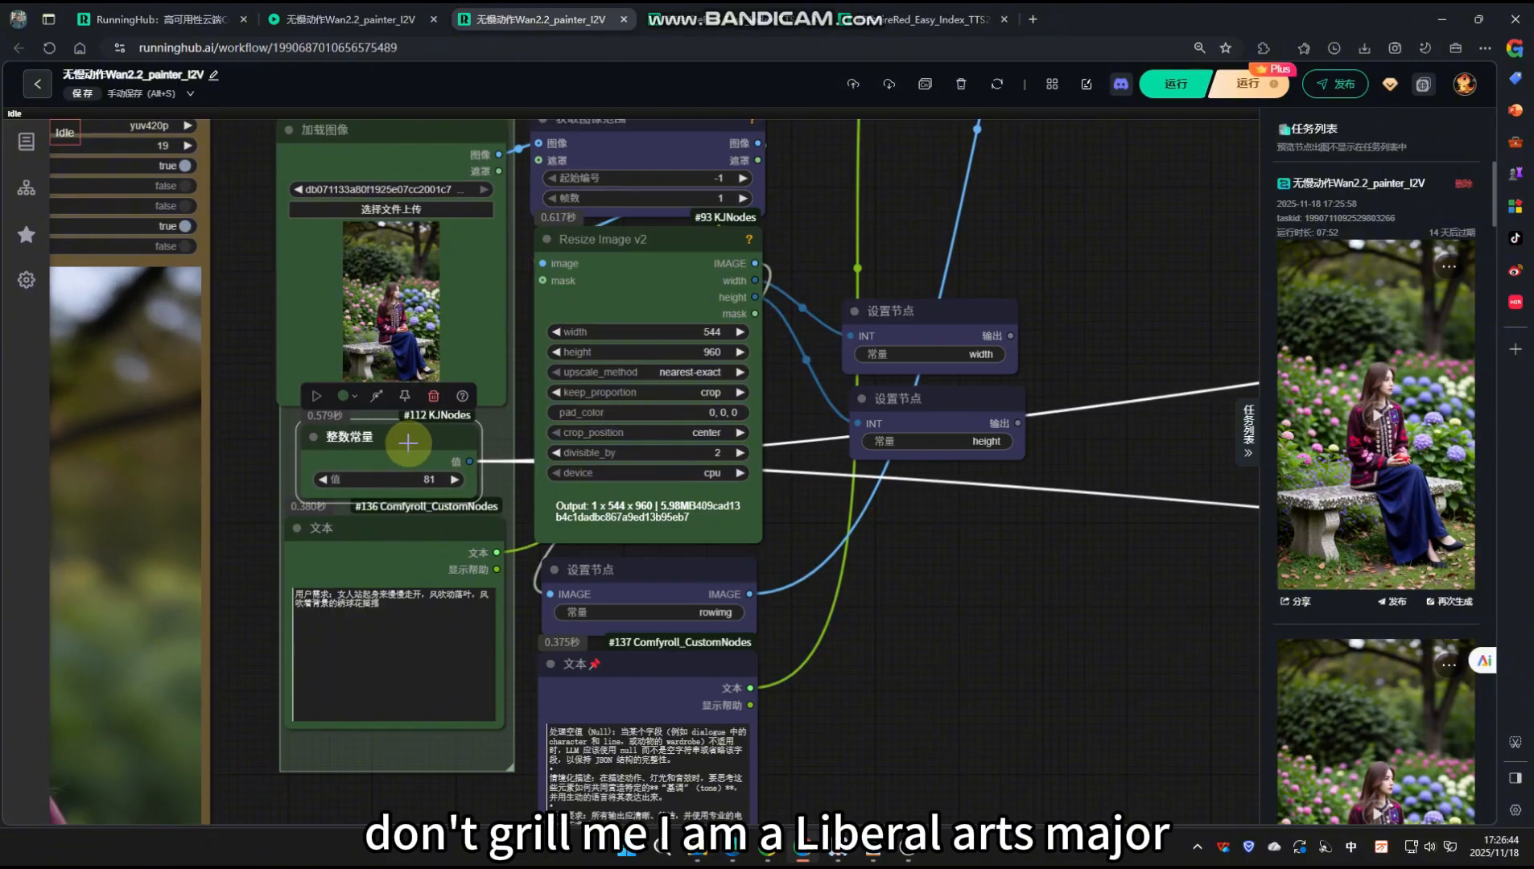
{"action": "scroll", "coordinate": [354, 475], "scroll_direction": "down", "scroll_amount": 1}
{"action": "scroll", "coordinate": [354, 475], "scroll_direction": "left", "scroll_amount": 1}
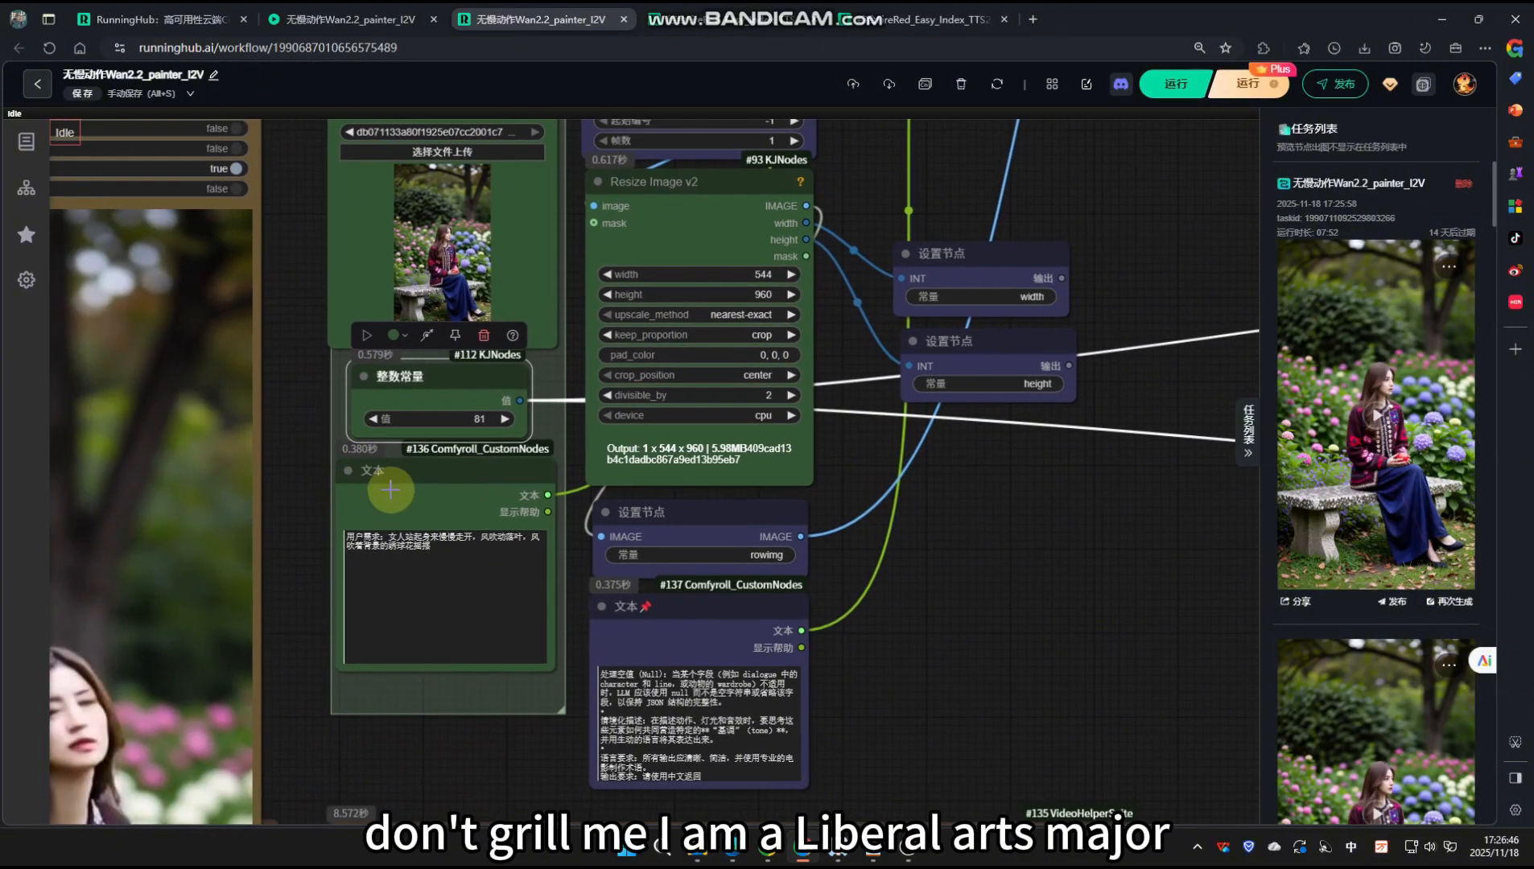
Compare the frame-count constant with the frame rate in the video output node's settings.
{"action": "scroll", "coordinate": [543, 424], "scroll_direction": "down", "scroll_amount": 1}
{"action": "left_click_drag", "start_coordinate": [305, 206], "coordinate": [419, 370]}
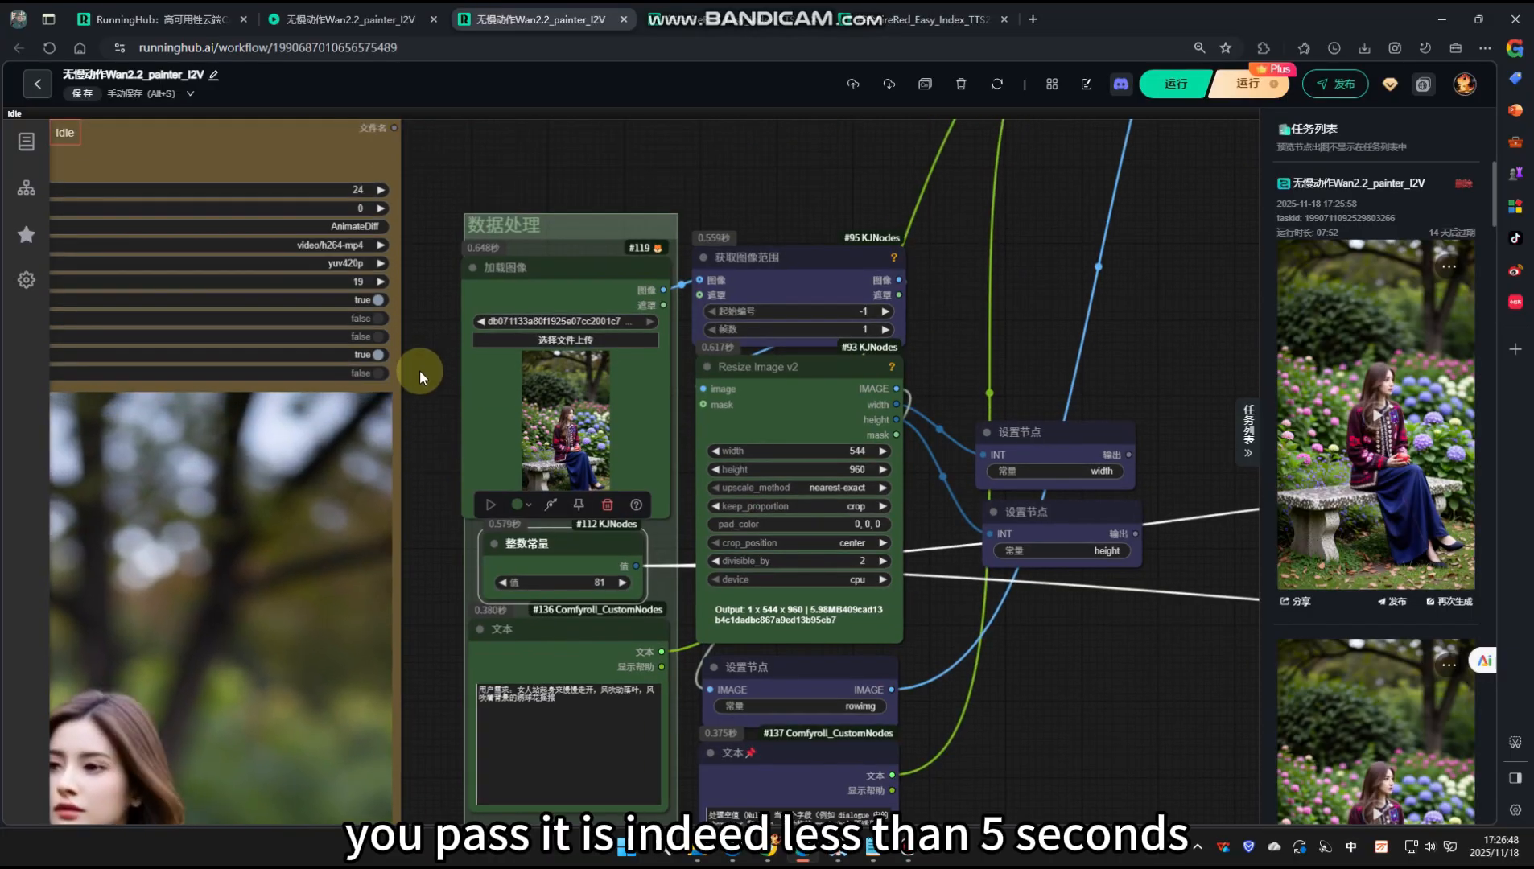
{"action": "scroll", "coordinate": [403, 346], "scroll_direction": "up", "scroll_amount": 1}
{"action": "scroll", "coordinate": [499, 459], "scroll_direction": "down", "scroll_amount": 2}
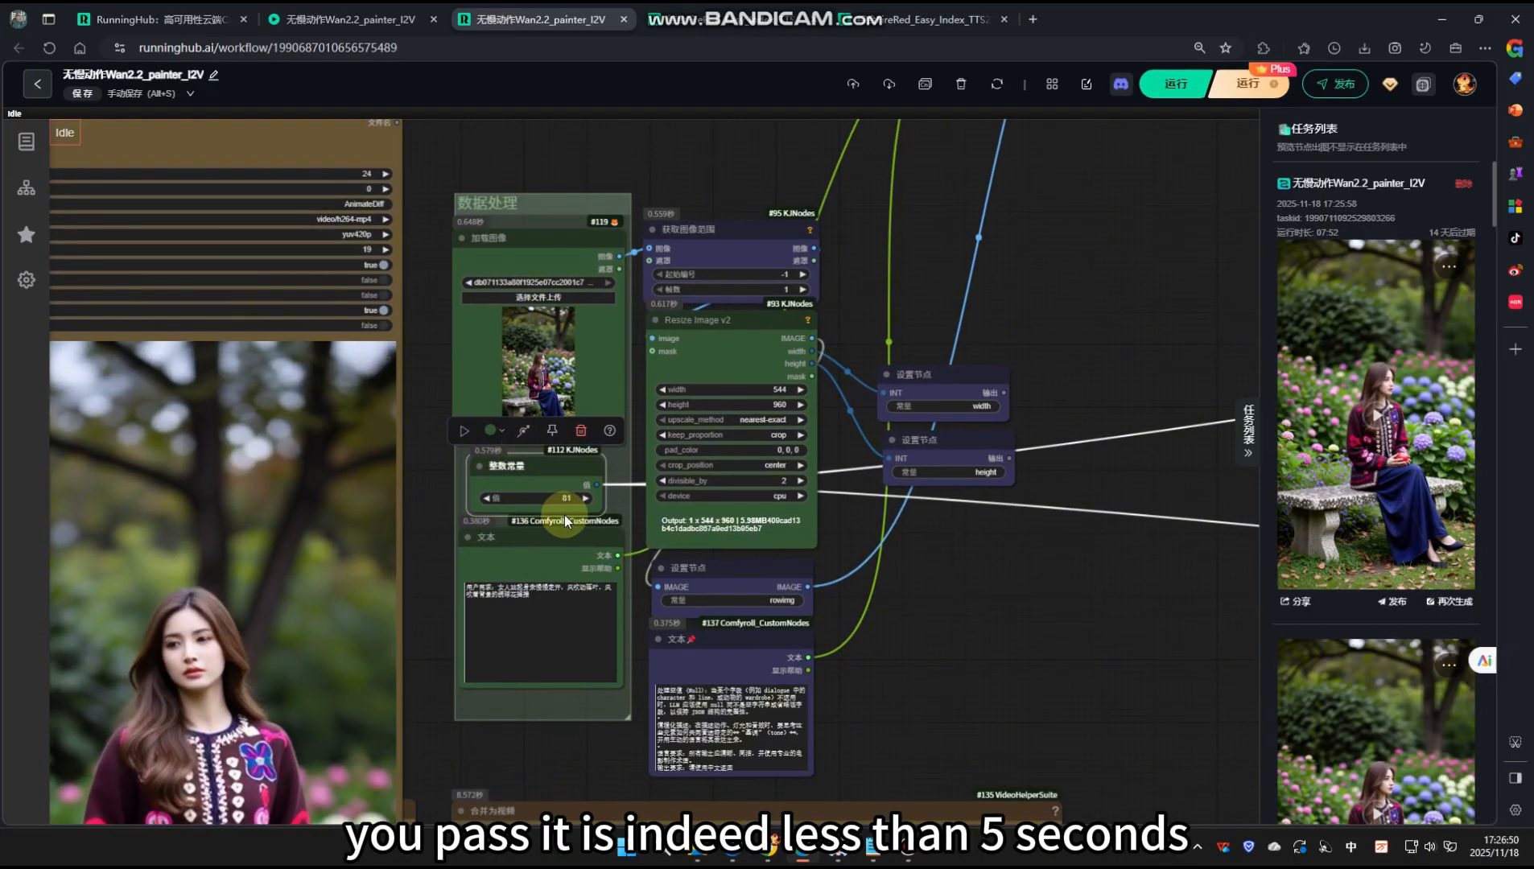
{"action": "scroll", "coordinate": [547, 511], "scroll_direction": "up", "scroll_amount": 2}
{"action": "left_click_drag", "start_coordinate": [348, 156], "coordinate": [465, 151]}
{"action": "scroll", "coordinate": [374, 229], "scroll_direction": "up", "scroll_amount": 2}
{"action": "scroll", "coordinate": [373, 223], "scroll_direction": "down", "scroll_amount": 1}
{"action": "scroll", "coordinate": [429, 274], "scroll_direction": "down", "scroll_amount": 1}
{"action": "scroll", "coordinate": [673, 600], "scroll_direction": "up", "scroll_amount": 2}
{"action": "scroll", "coordinate": [645, 539], "scroll_direction": "up", "scroll_amount": 2}
{"action": "scroll", "coordinate": [643, 541], "scroll_direction": "down", "scroll_amount": 2}
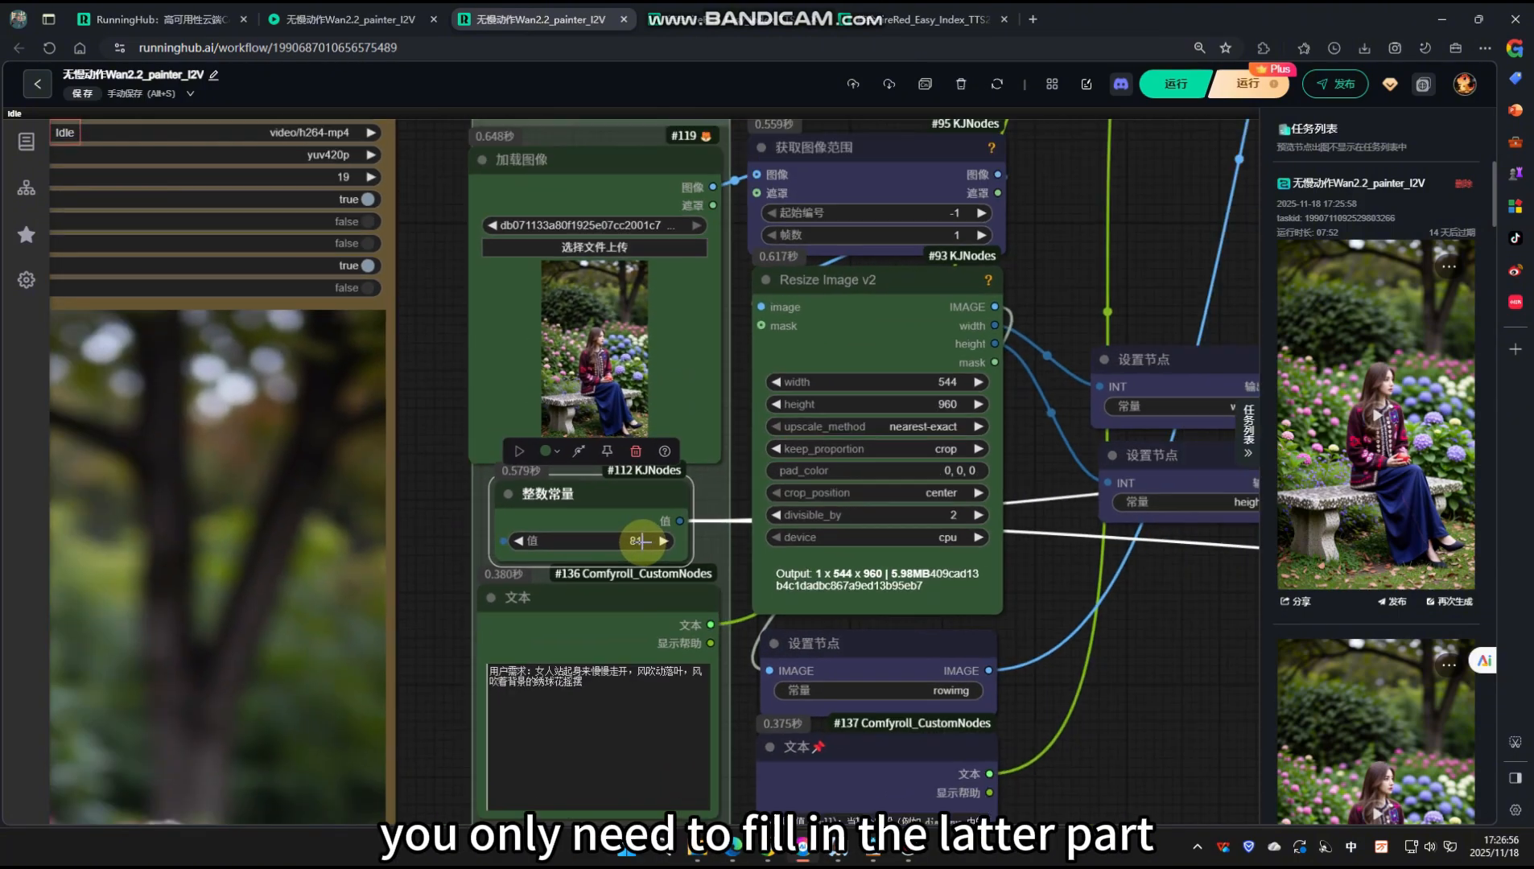
{"action": "scroll", "coordinate": [641, 541], "scroll_direction": "down", "scroll_amount": 2}
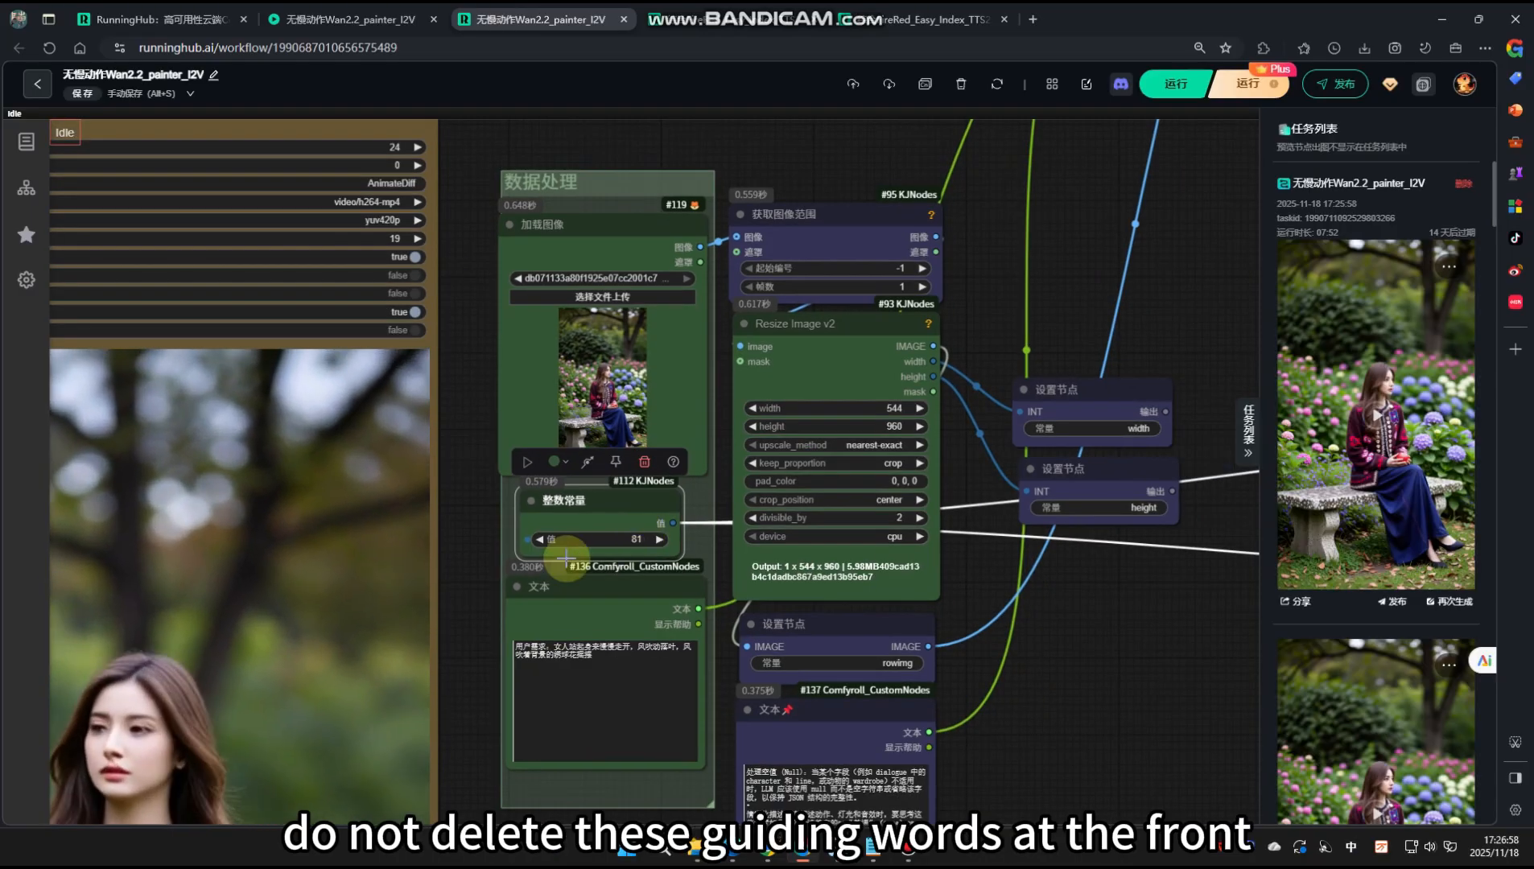
Highlight the scene description after the 用户需求 prefix in text node #136 to inspect the prompt's structure.
{"action": "left_click_drag", "start_coordinate": [566, 557], "coordinate": [523, 490]}
{"action": "scroll", "coordinate": [571, 444], "scroll_direction": "up", "scroll_amount": 3}
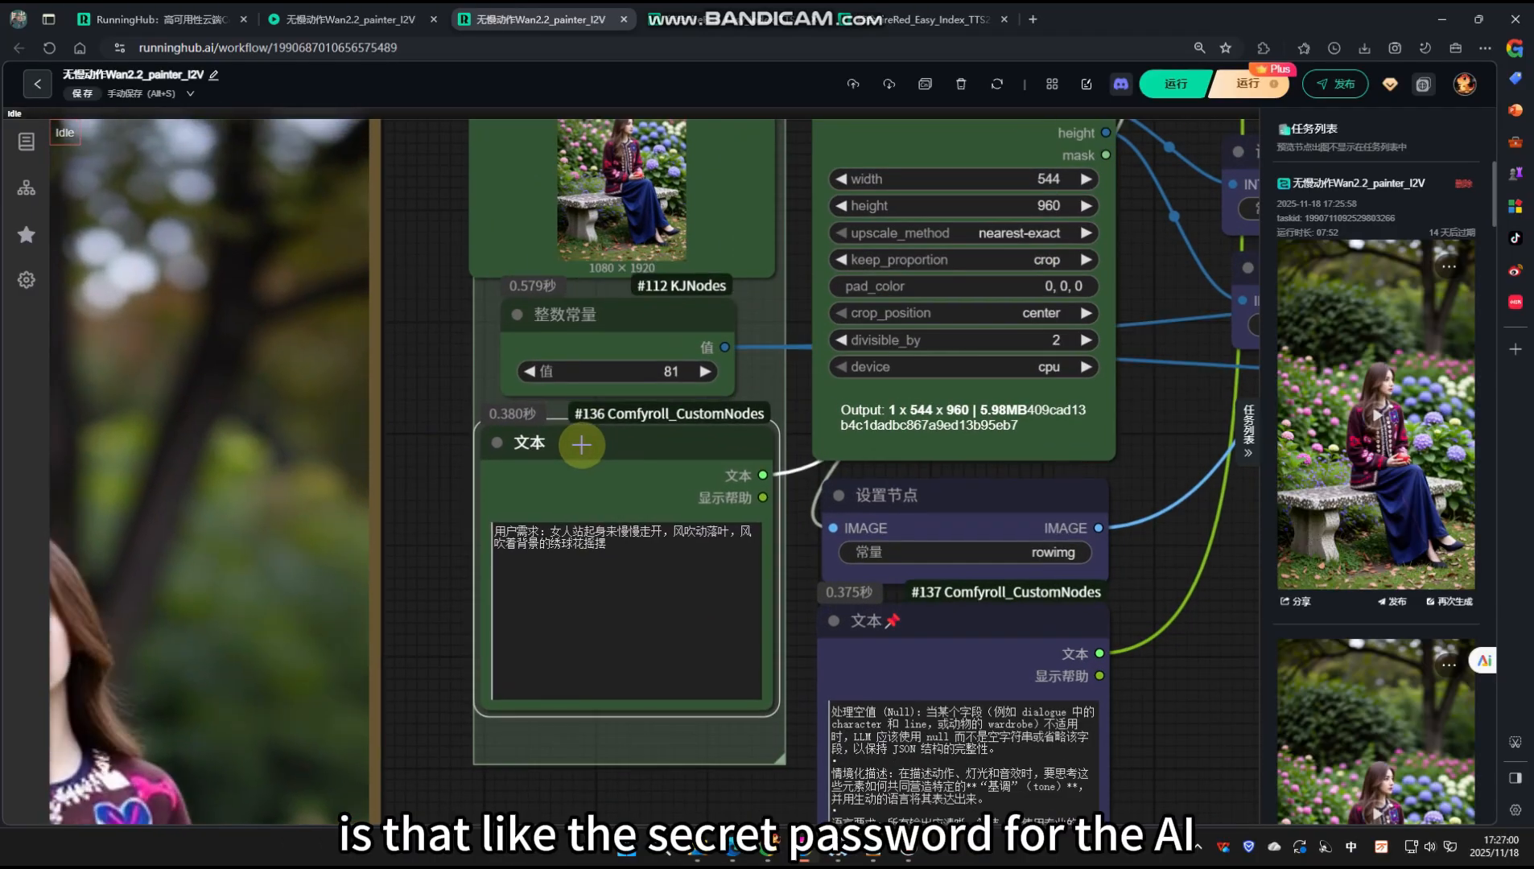
{"action": "scroll", "coordinate": [471, 543], "scroll_direction": "down", "scroll_amount": 1}
{"action": "scroll", "coordinate": [440, 497], "scroll_direction": "up", "scroll_amount": 2}
{"action": "left_click_drag", "start_coordinate": [445, 542], "coordinate": [420, 512]}
{"action": "scroll", "coordinate": [568, 507], "scroll_direction": "up", "scroll_amount": 2}
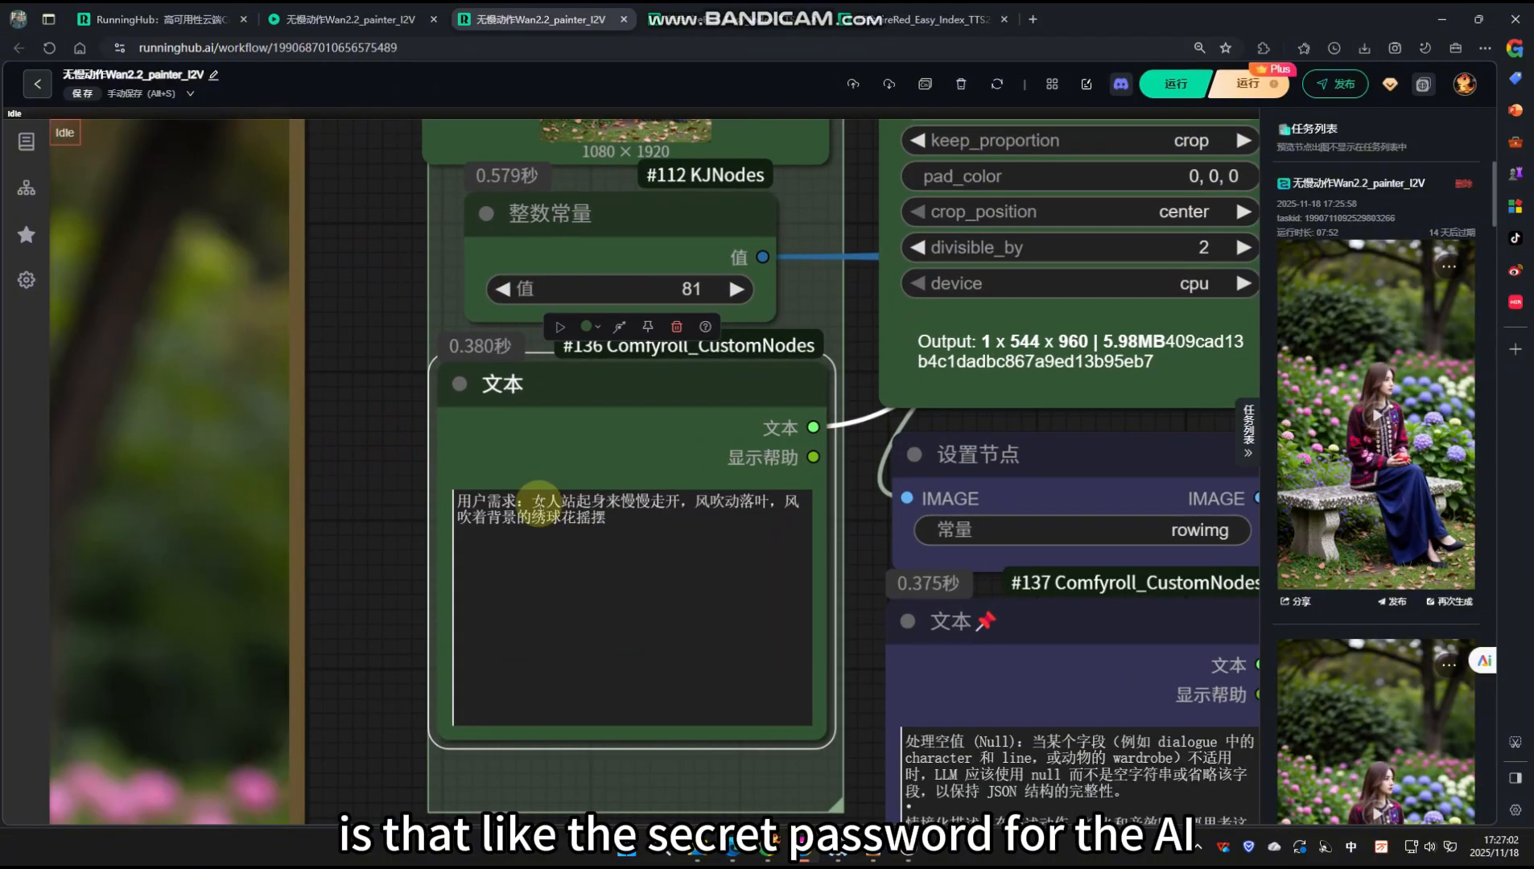
{"action": "left_click_drag", "start_coordinate": [537, 500], "coordinate": [626, 531]}
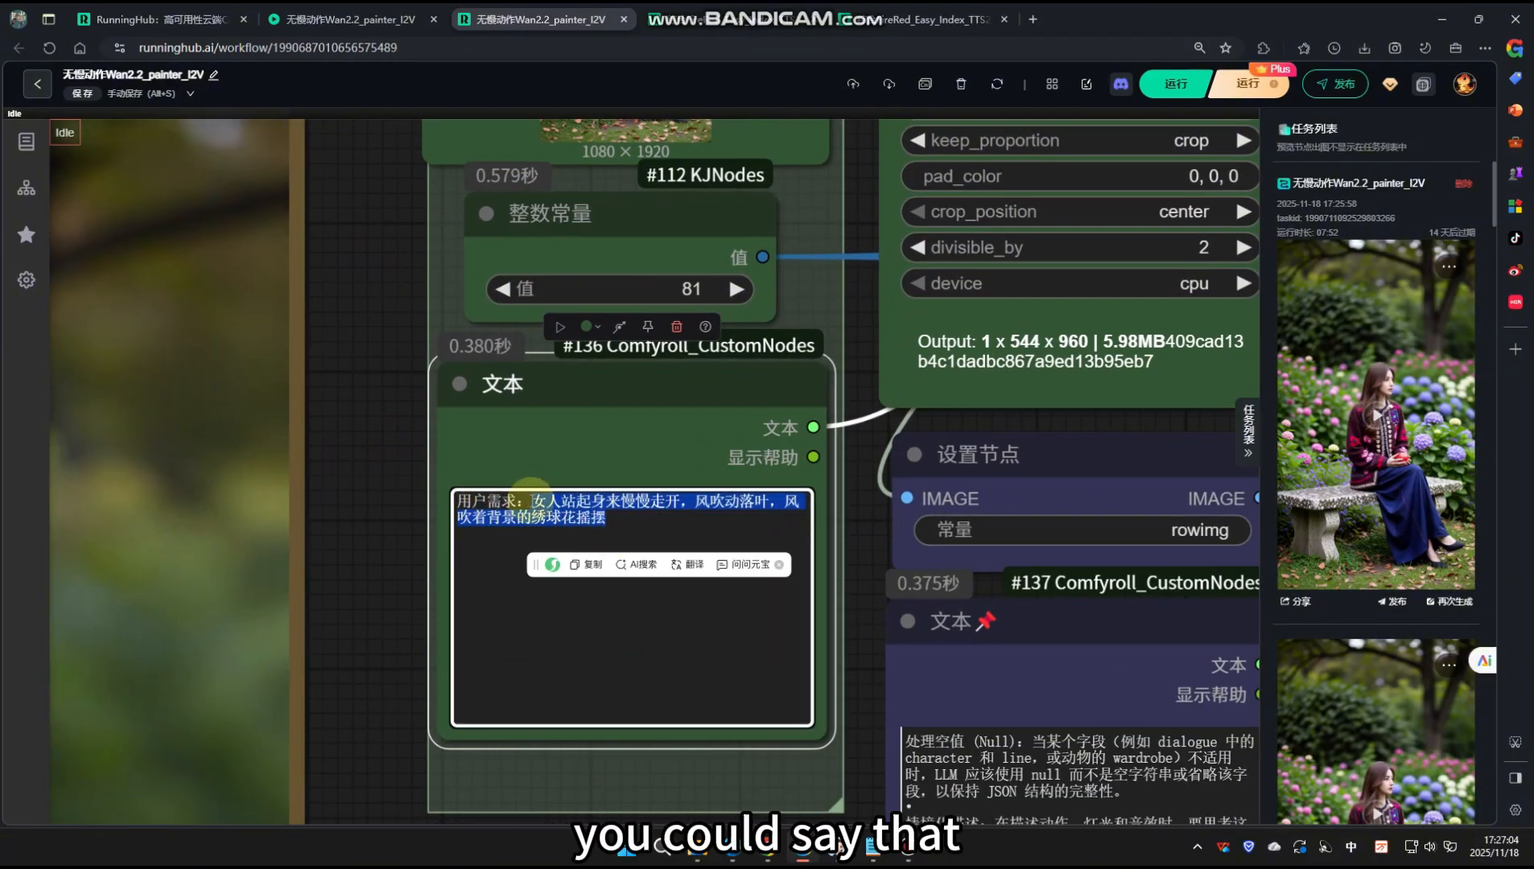
{"action": "left_click", "coordinate": [536, 493]}
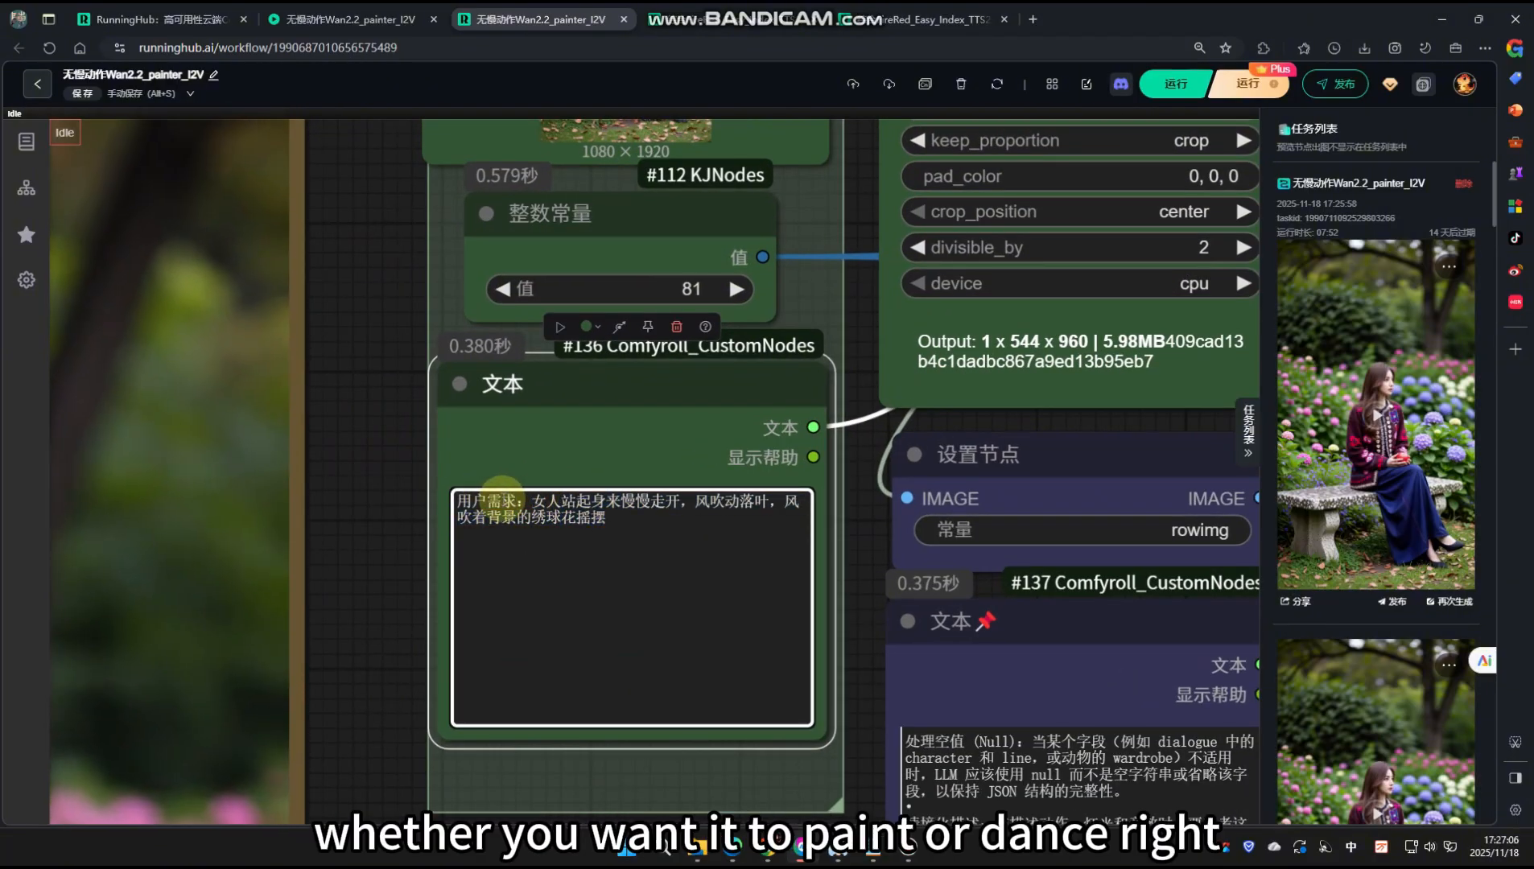
{"action": "left_click_drag", "start_coordinate": [540, 498], "coordinate": [608, 521]}
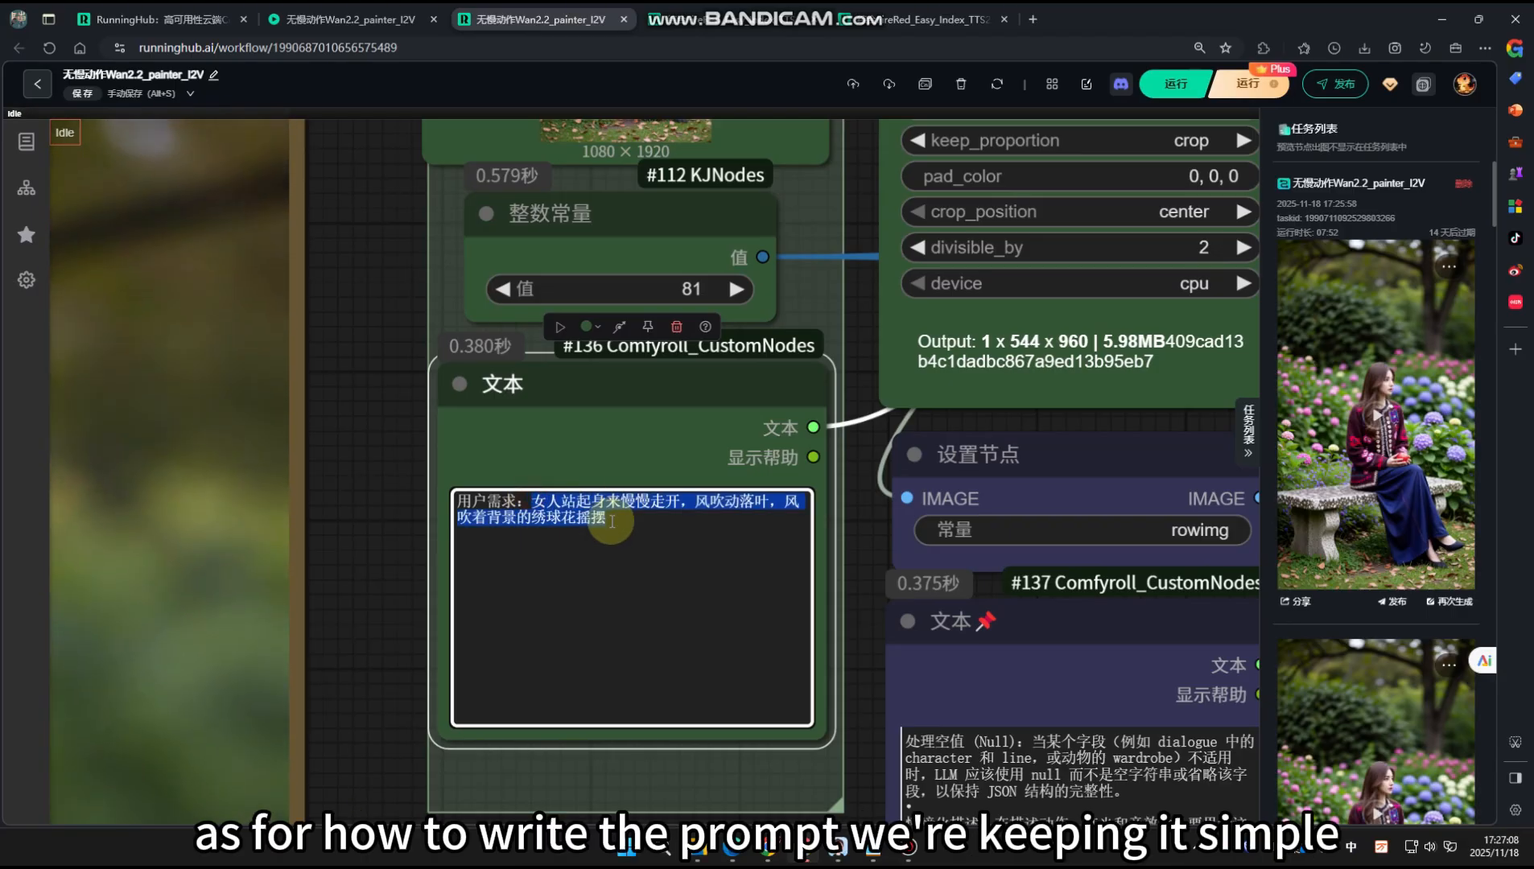
{"action": "scroll", "coordinate": [501, 565], "scroll_direction": "down", "scroll_amount": 1}
{"action": "left_click", "coordinate": [522, 570]}
{"action": "scroll", "coordinate": [523, 570], "scroll_direction": "down", "scroll_amount": 3}
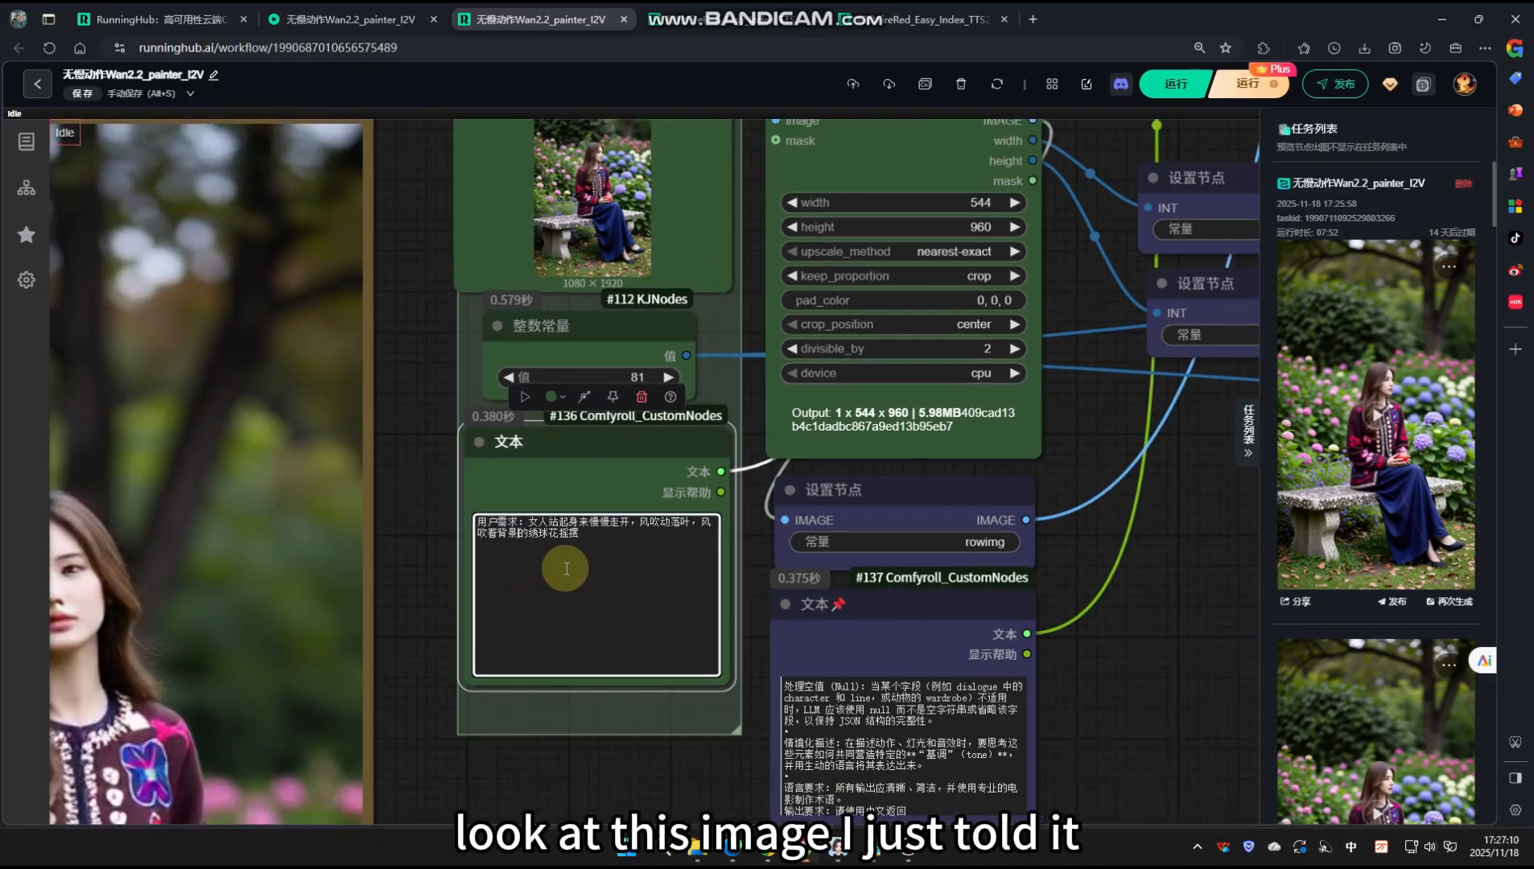
Review the user prompt in text node #136 against the loaded source image.
{"action": "left_click_drag", "start_coordinate": [567, 570], "coordinate": [564, 680]}
{"action": "scroll", "coordinate": [527, 592], "scroll_direction": "up", "scroll_amount": 3}
{"action": "scroll", "coordinate": [554, 644], "scroll_direction": "down", "scroll_amount": 3}
{"action": "scroll", "coordinate": [558, 647], "scroll_direction": "up", "scroll_amount": 2}
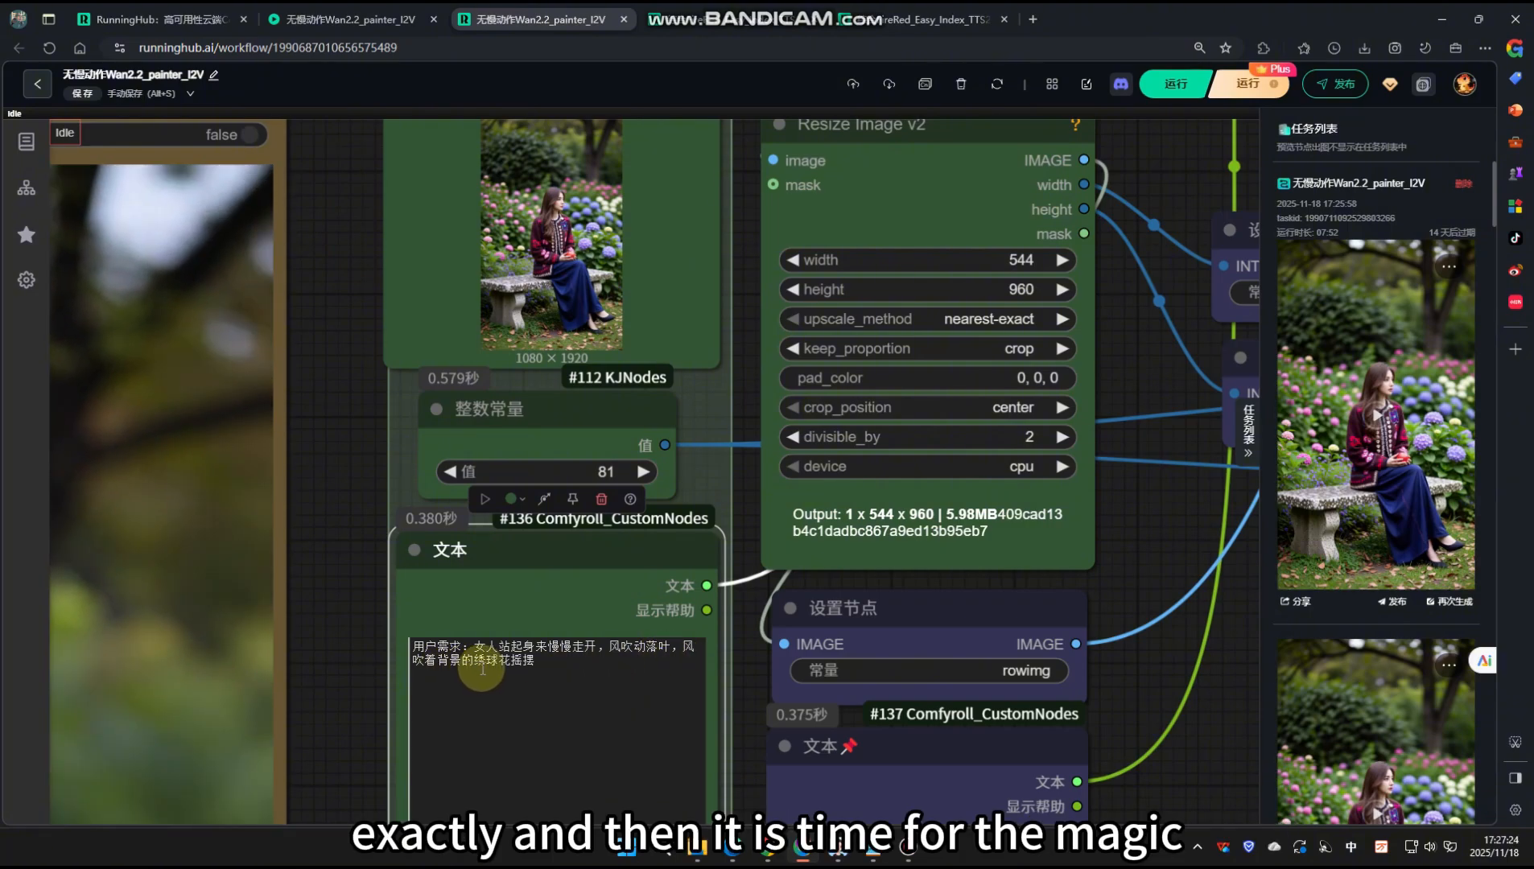
{"action": "left_click_drag", "start_coordinate": [550, 683], "coordinate": [540, 697]}
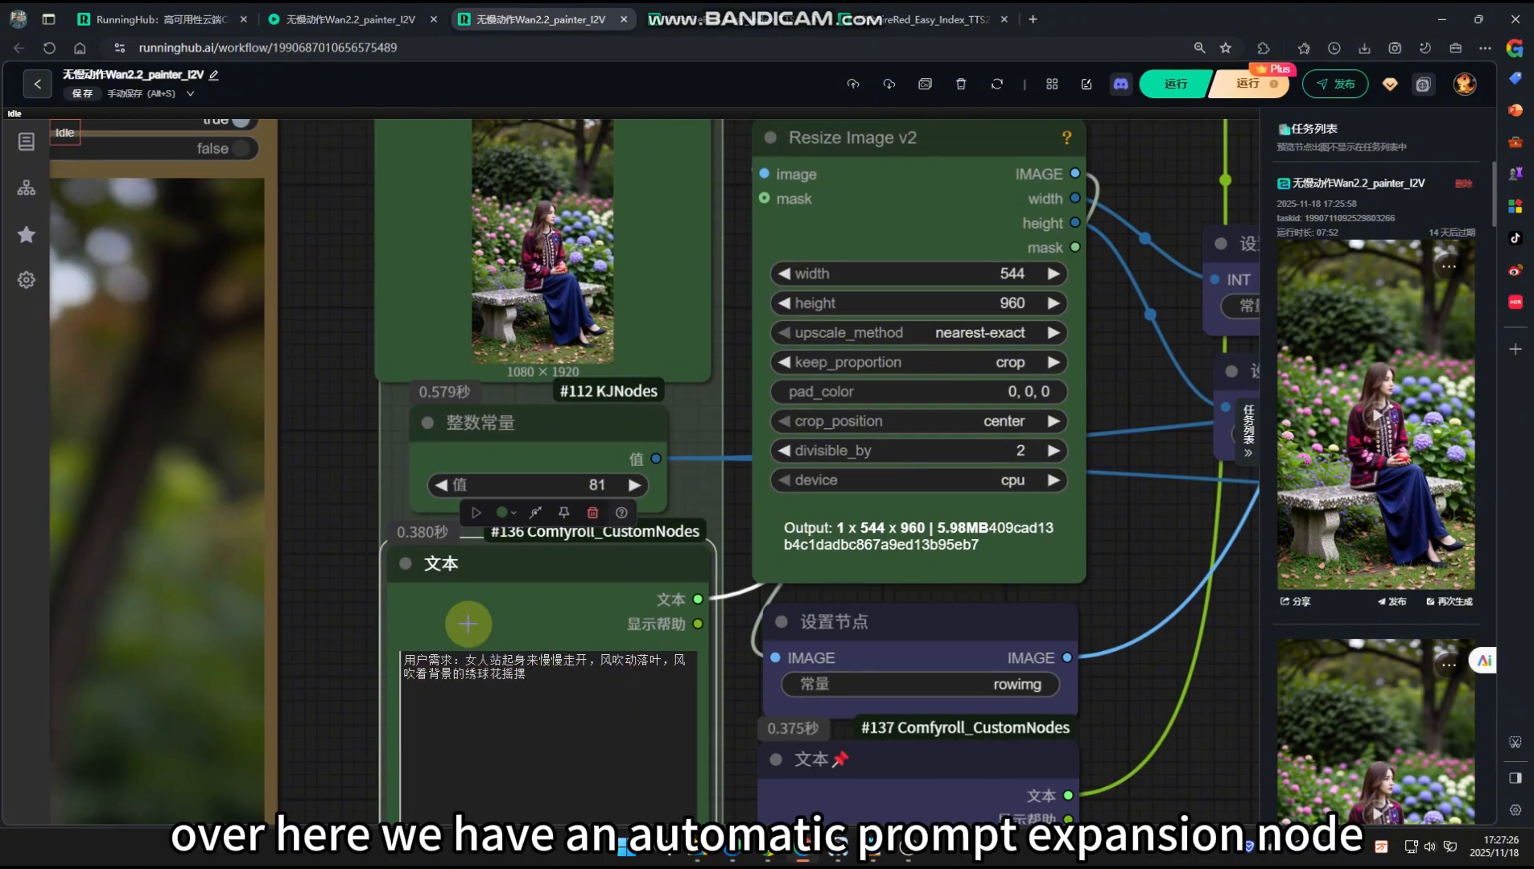
Follow the text node's output link to the QwenVL prompt expansion node and its Preview Any node.
{"action": "left_click_drag", "start_coordinate": [635, 627], "coordinate": [549, 672]}
{"action": "scroll", "coordinate": [560, 644], "scroll_direction": "down", "scroll_amount": 2}
{"action": "left_click_drag", "start_coordinate": [919, 261], "coordinate": [781, 366]}
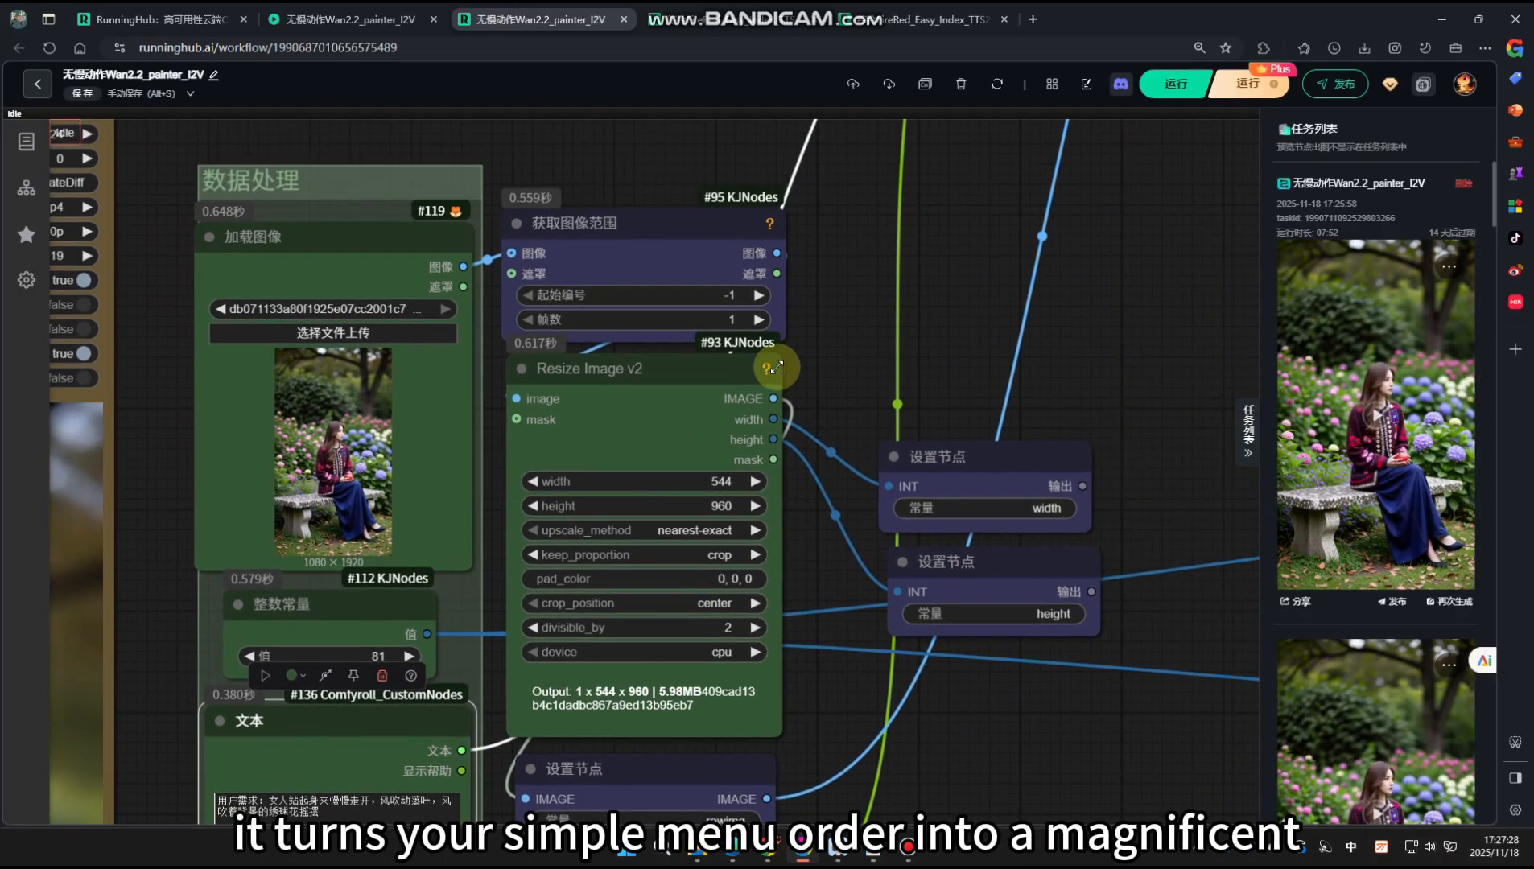
{"action": "left_click_drag", "start_coordinate": [832, 291], "coordinate": [777, 443]}
{"action": "scroll", "coordinate": [778, 443], "scroll_direction": "down", "scroll_amount": 3}
{"action": "left_click_drag", "start_coordinate": [871, 362], "coordinate": [660, 471]}
{"action": "left_click_drag", "start_coordinate": [742, 393], "coordinate": [449, 670]}
{"action": "left_click_drag", "start_coordinate": [696, 588], "coordinate": [600, 600]}
{"action": "scroll", "coordinate": [599, 600], "scroll_direction": "up", "scroll_amount": 2}
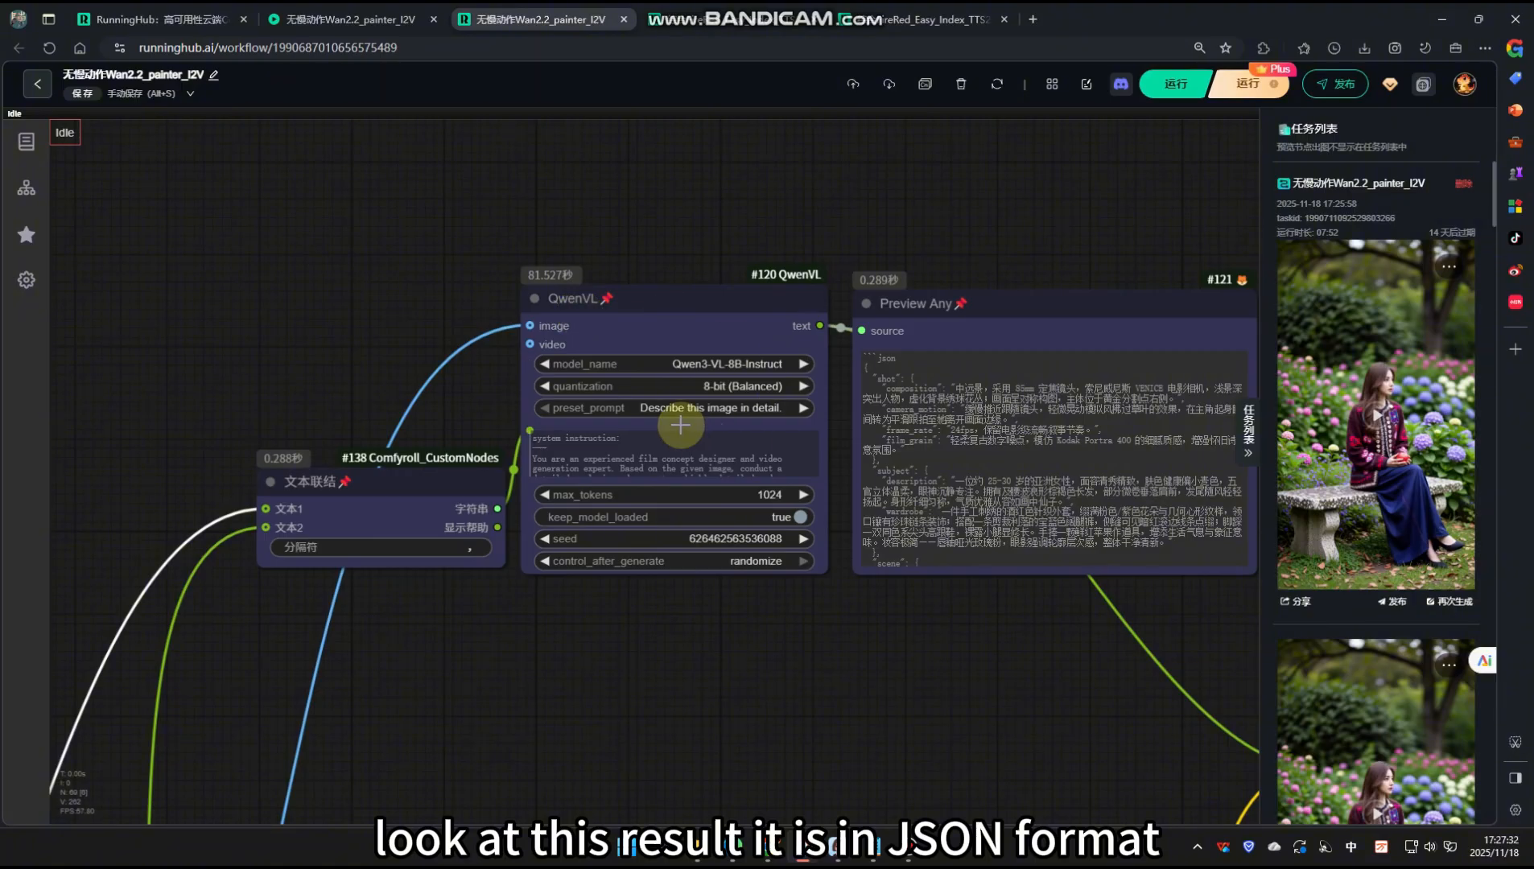
Read the expanded JSON prompt in the Preview Any node from beginning to end.
{"action": "scroll", "coordinate": [703, 472], "scroll_direction": "down", "scroll_amount": 1}
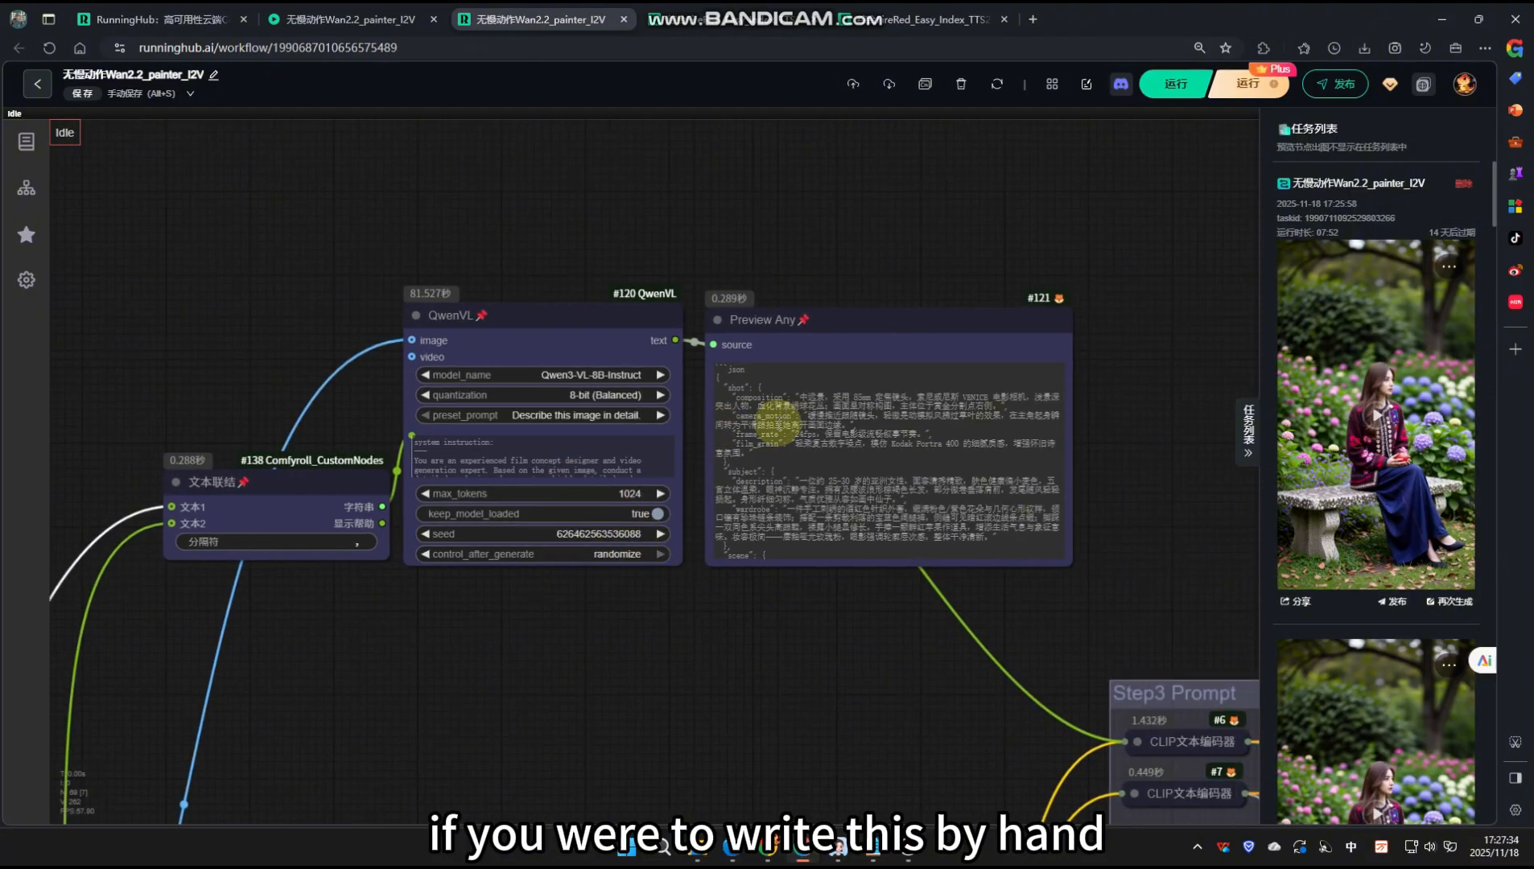
{"action": "scroll", "coordinate": [792, 420], "scroll_direction": "down", "scroll_amount": 3}
{"action": "scroll", "coordinate": [774, 433], "scroll_direction": "down", "scroll_amount": 1}
{"action": "left_click_drag", "start_coordinate": [656, 610], "coordinate": [489, 635]}
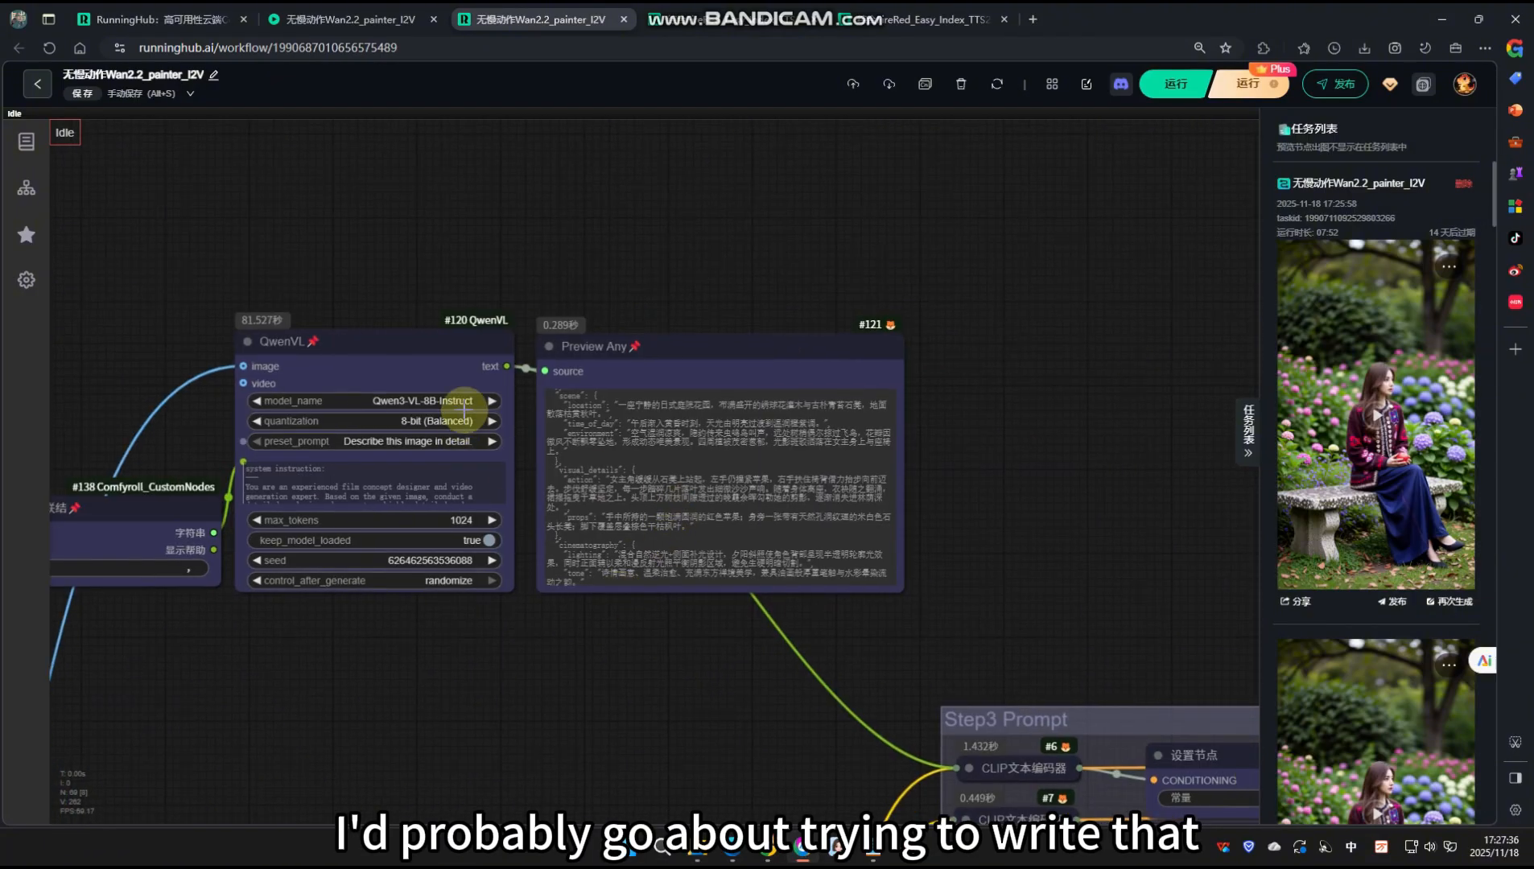
{"action": "scroll", "coordinate": [467, 407], "scroll_direction": "up", "scroll_amount": 2}
{"action": "scroll", "coordinate": [648, 438], "scroll_direction": "down", "scroll_amount": 3}
{"action": "left_click_drag", "start_coordinate": [644, 632], "coordinate": [576, 660]}
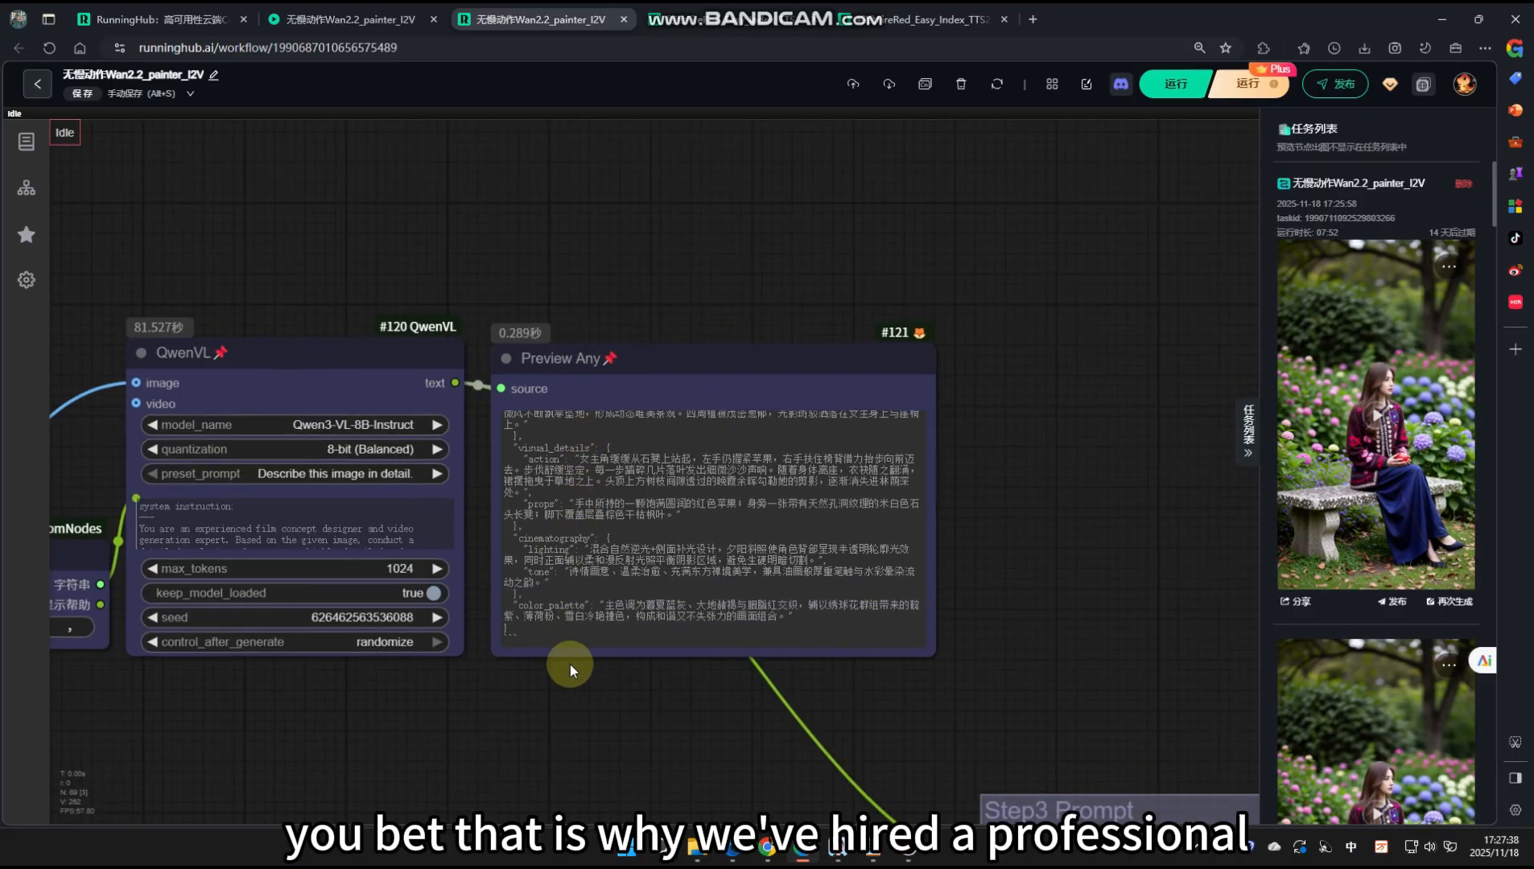
{"action": "scroll", "coordinate": [581, 554], "scroll_direction": "up", "scroll_amount": 5}
{"action": "scroll", "coordinate": [585, 555], "scroll_direction": "up", "scroll_amount": 3}
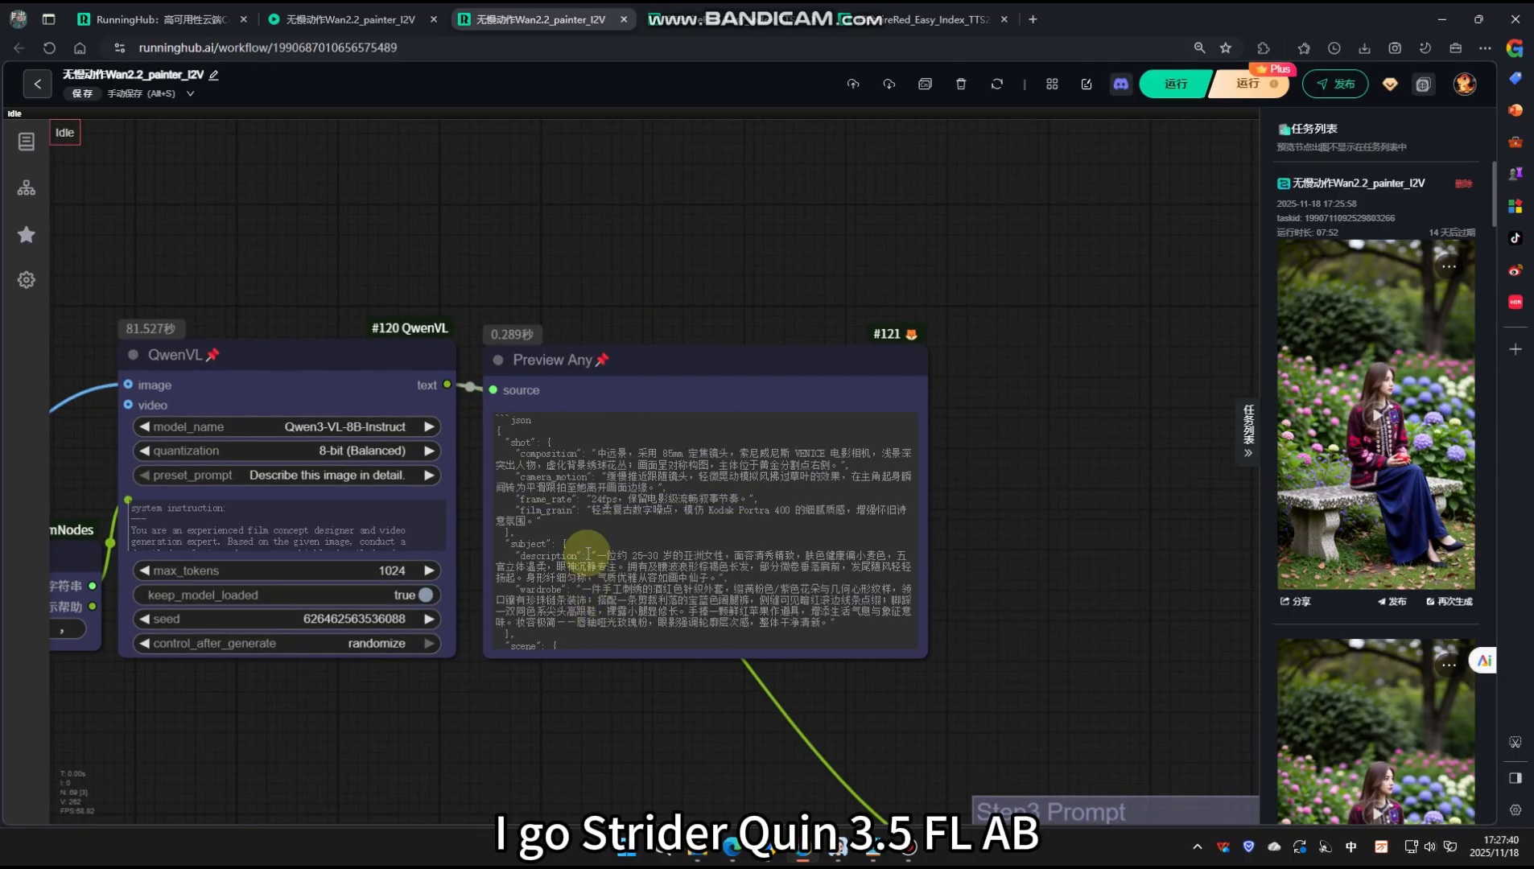
{"action": "scroll", "coordinate": [588, 554], "scroll_direction": "down", "scroll_amount": 3}
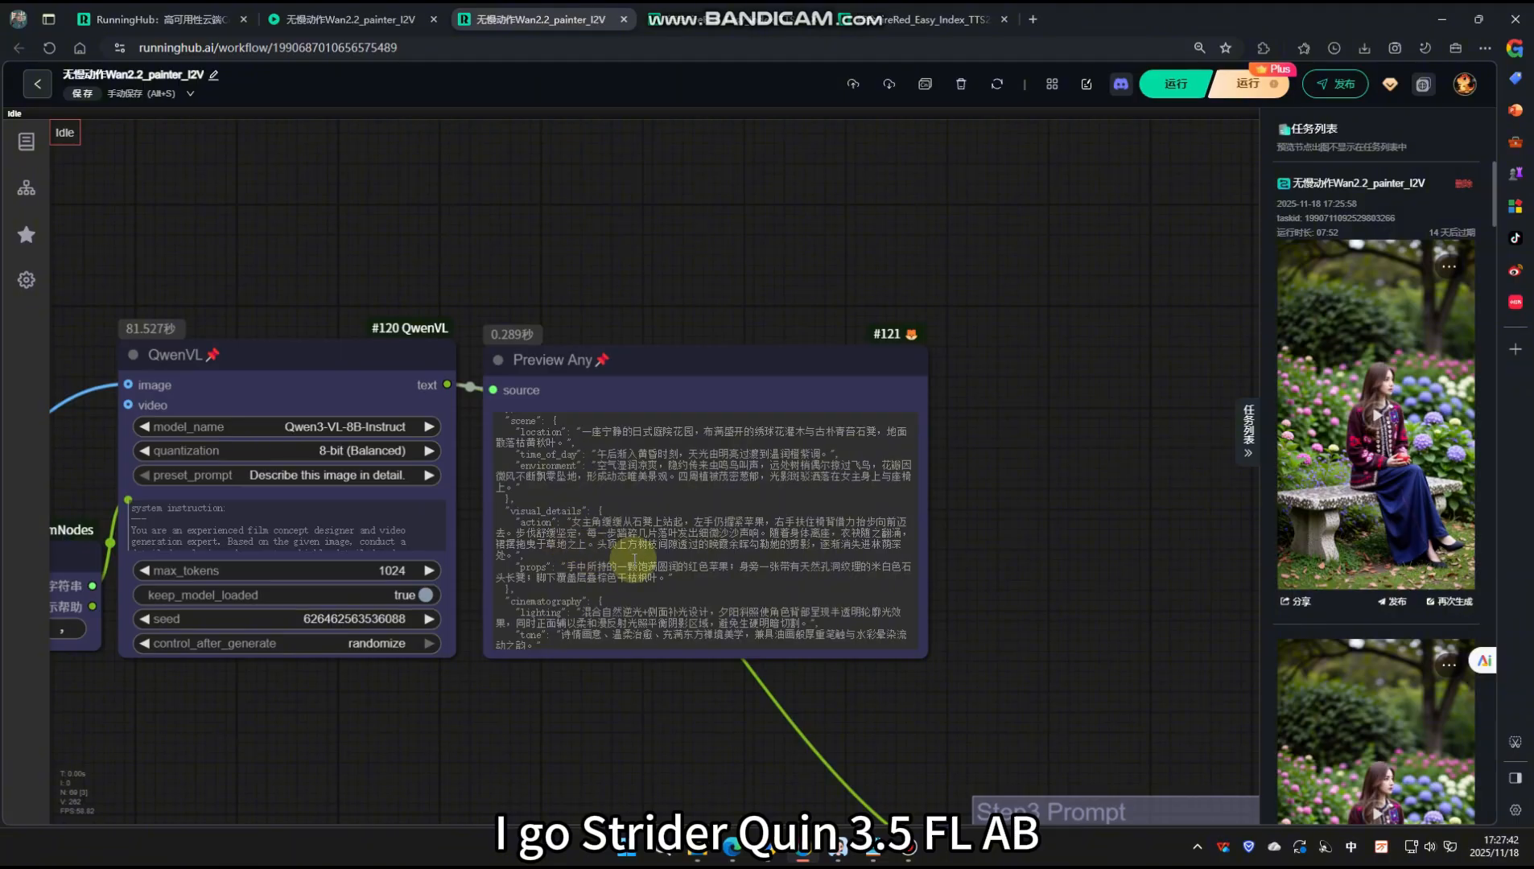
{"action": "scroll", "coordinate": [524, 639], "scroll_direction": "down", "scroll_amount": 2}
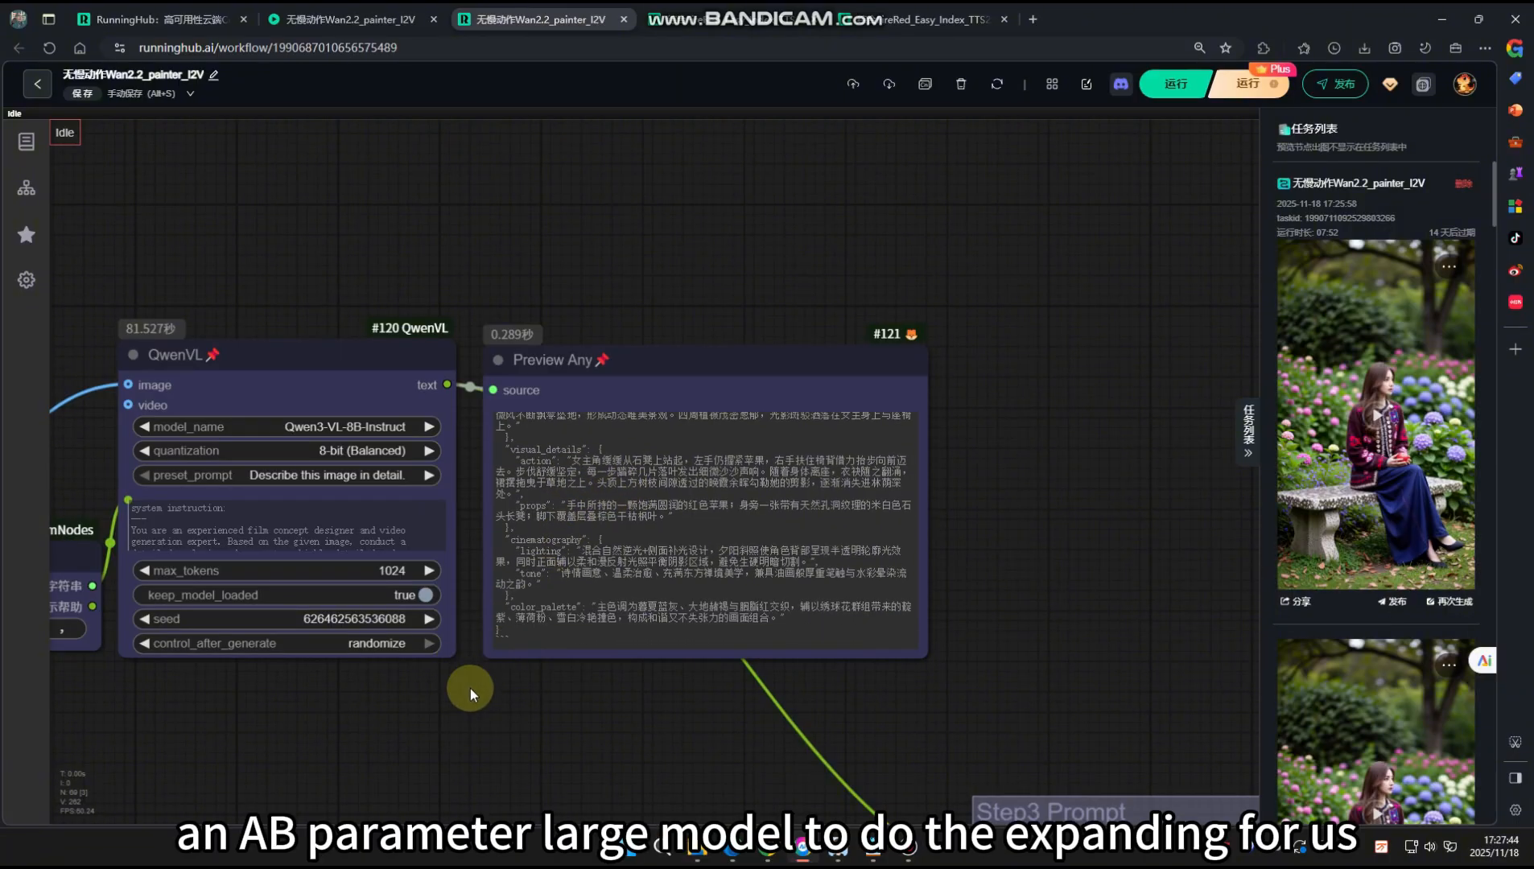
{"action": "scroll", "coordinate": [515, 451], "scroll_direction": "up", "scroll_amount": 3}
{"action": "scroll", "coordinate": [497, 369], "scroll_direction": "down", "scroll_amount": 2}
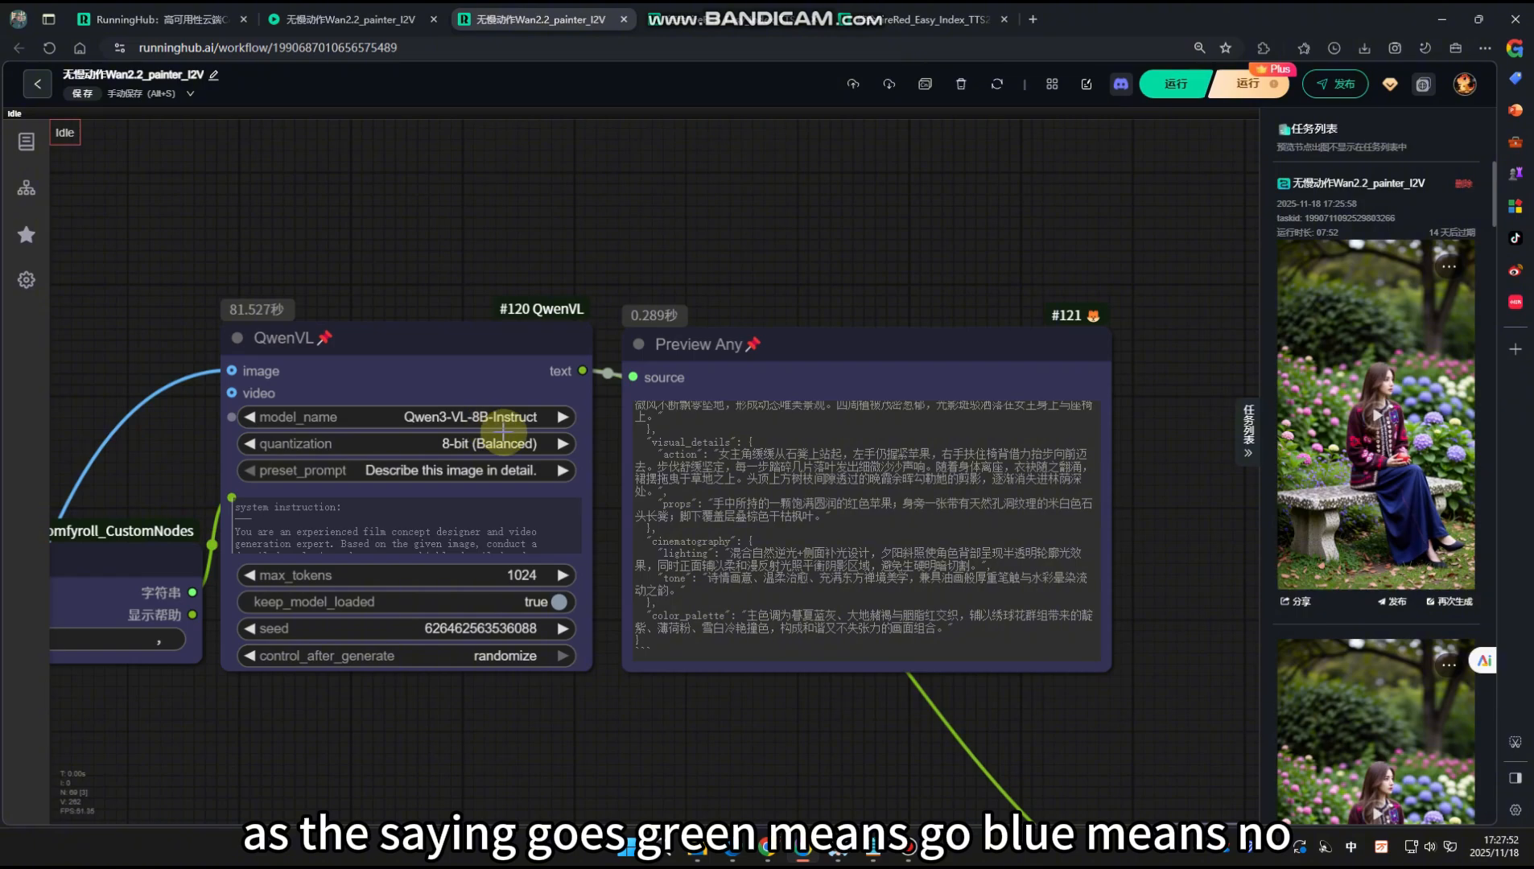
Survey the workflow from the QwenVL node past Step3 Prompt to the two image-to-video comparison groups.
{"action": "scroll", "coordinate": [587, 452], "scroll_direction": "down", "scroll_amount": 2}
{"action": "scroll", "coordinate": [587, 449], "scroll_direction": "down", "scroll_amount": 5}
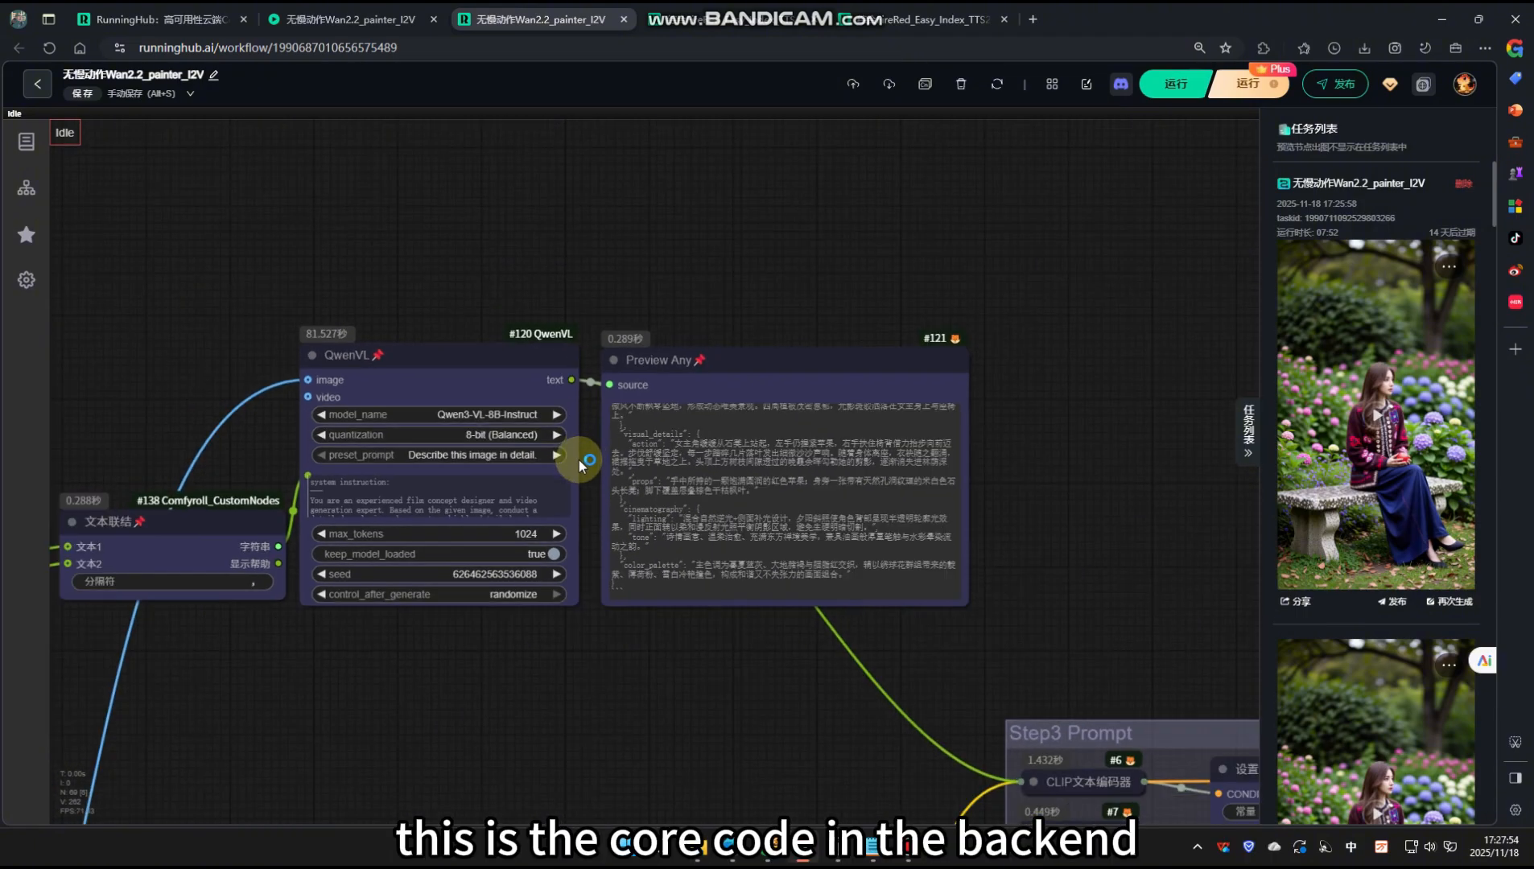
{"action": "scroll", "coordinate": [222, 376], "scroll_direction": "down", "scroll_amount": 1}
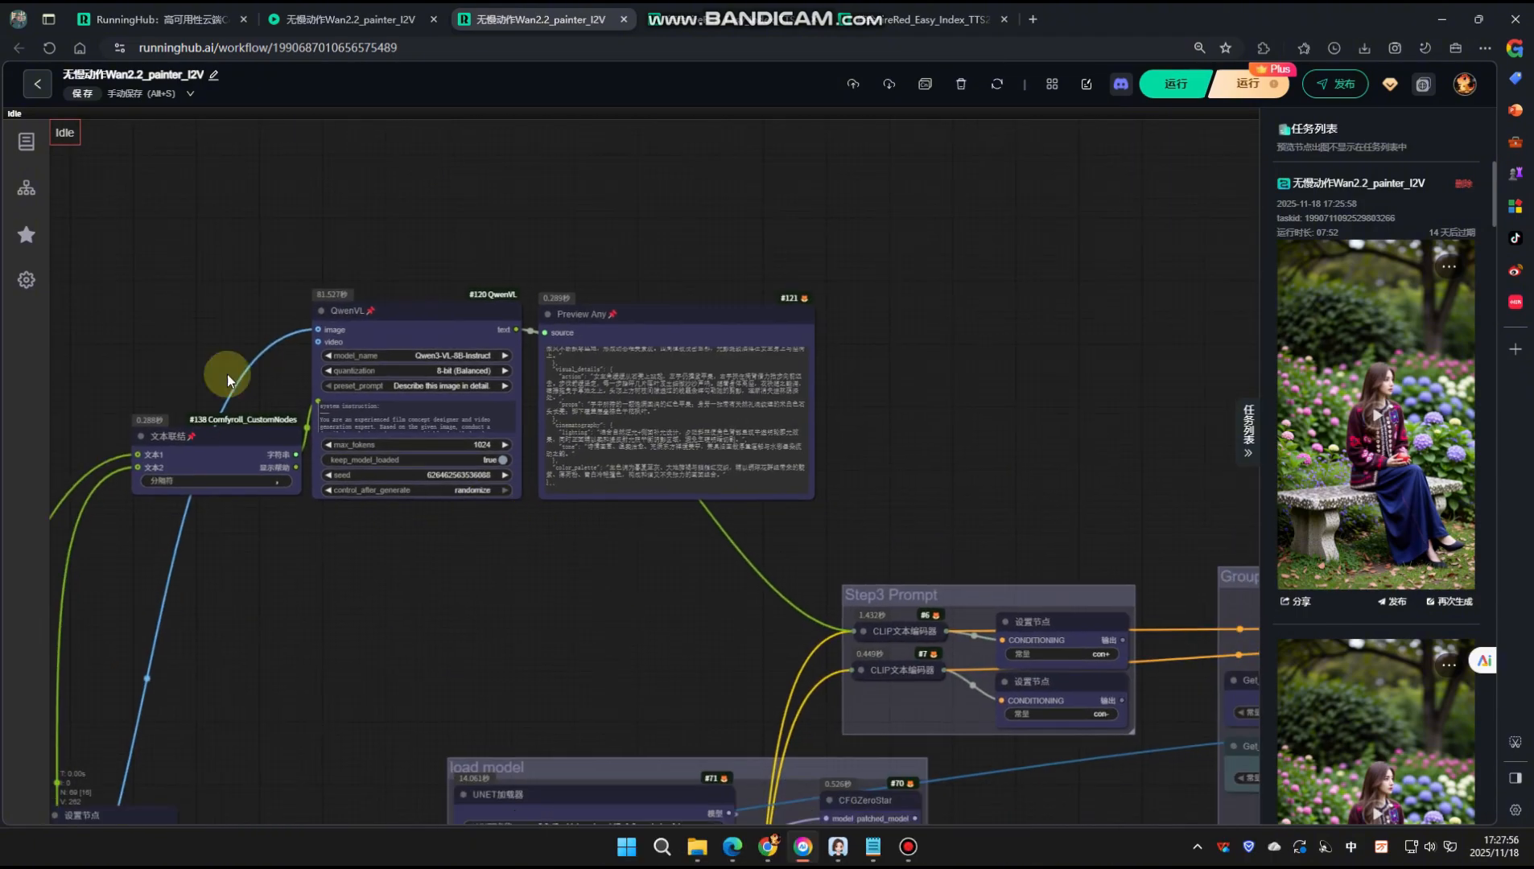
{"action": "scroll", "coordinate": [329, 375], "scroll_direction": "down", "scroll_amount": 1}
{"action": "scroll", "coordinate": [455, 530], "scroll_direction": "down", "scroll_amount": 1}
{"action": "scroll", "coordinate": [583, 494], "scroll_direction": "down", "scroll_amount": 2}
{"action": "scroll", "coordinate": [582, 493], "scroll_direction": "down", "scroll_amount": 1}
{"action": "left_click_drag", "start_coordinate": [998, 467], "coordinate": [744, 379]}
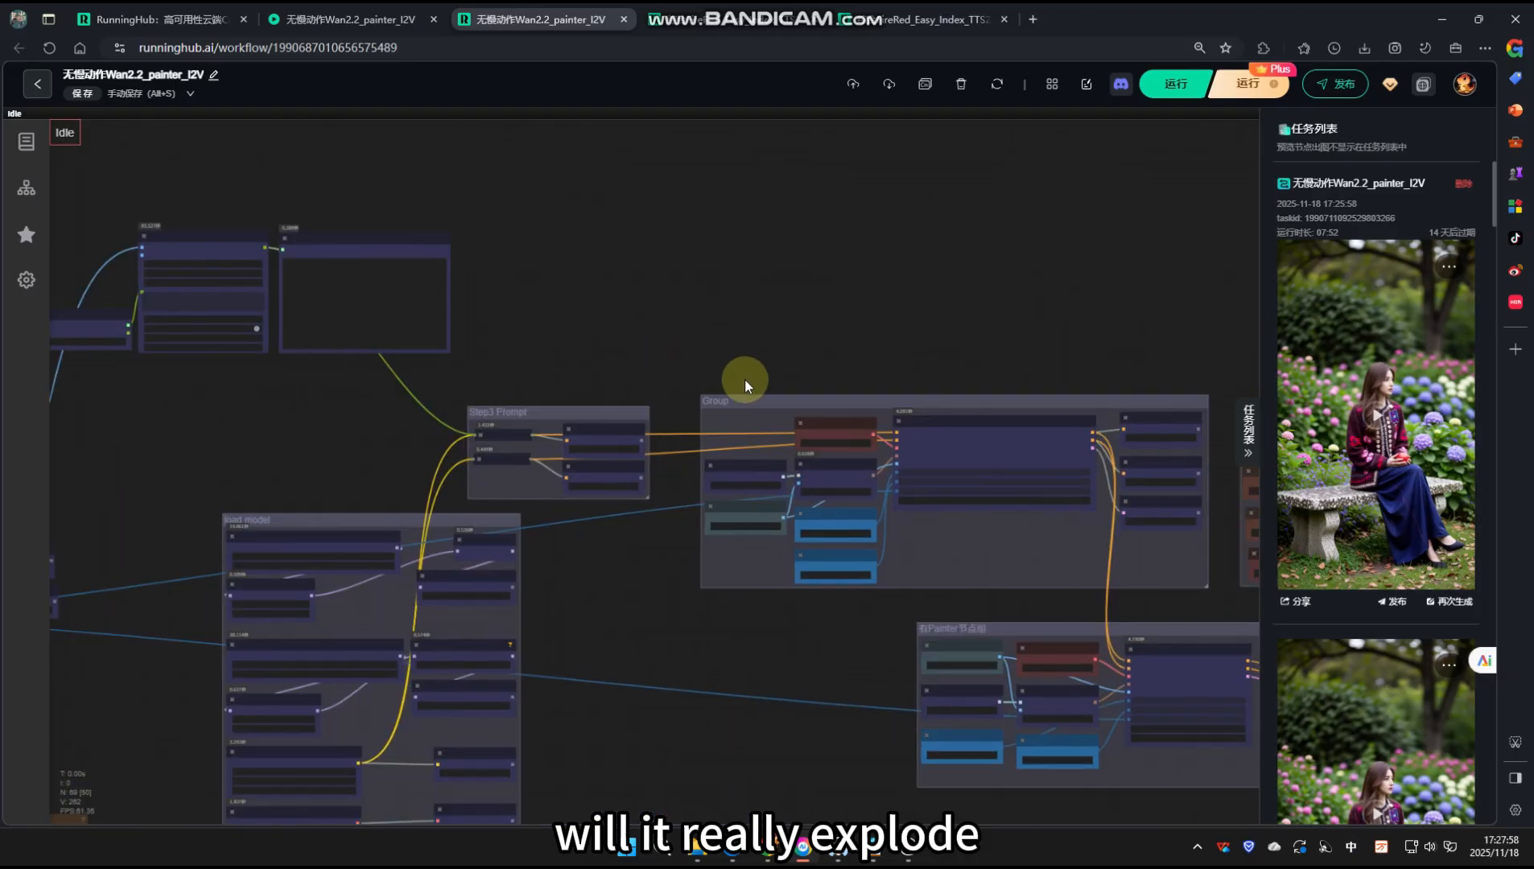
{"action": "mouse_move", "coordinate": [580, 493]}
{"action": "left_mouse_down"}
{"action": "mouse_move", "coordinate": [515, 438]}
{"action": "mouse_move", "coordinate": [330, 376]}
{"action": "left_mouse_up"}
{"action": "mouse_move", "coordinate": [516, 488]}
{"action": "left_mouse_down"}
{"action": "mouse_move", "coordinate": [372, 504]}
{"action": "mouse_move", "coordinate": [572, 499]}
{"action": "mouse_move", "coordinate": [578, 519]}
{"action": "mouse_move", "coordinate": [606, 520]}
{"action": "mouse_move", "coordinate": [448, 511]}
{"action": "left_mouse_up"}
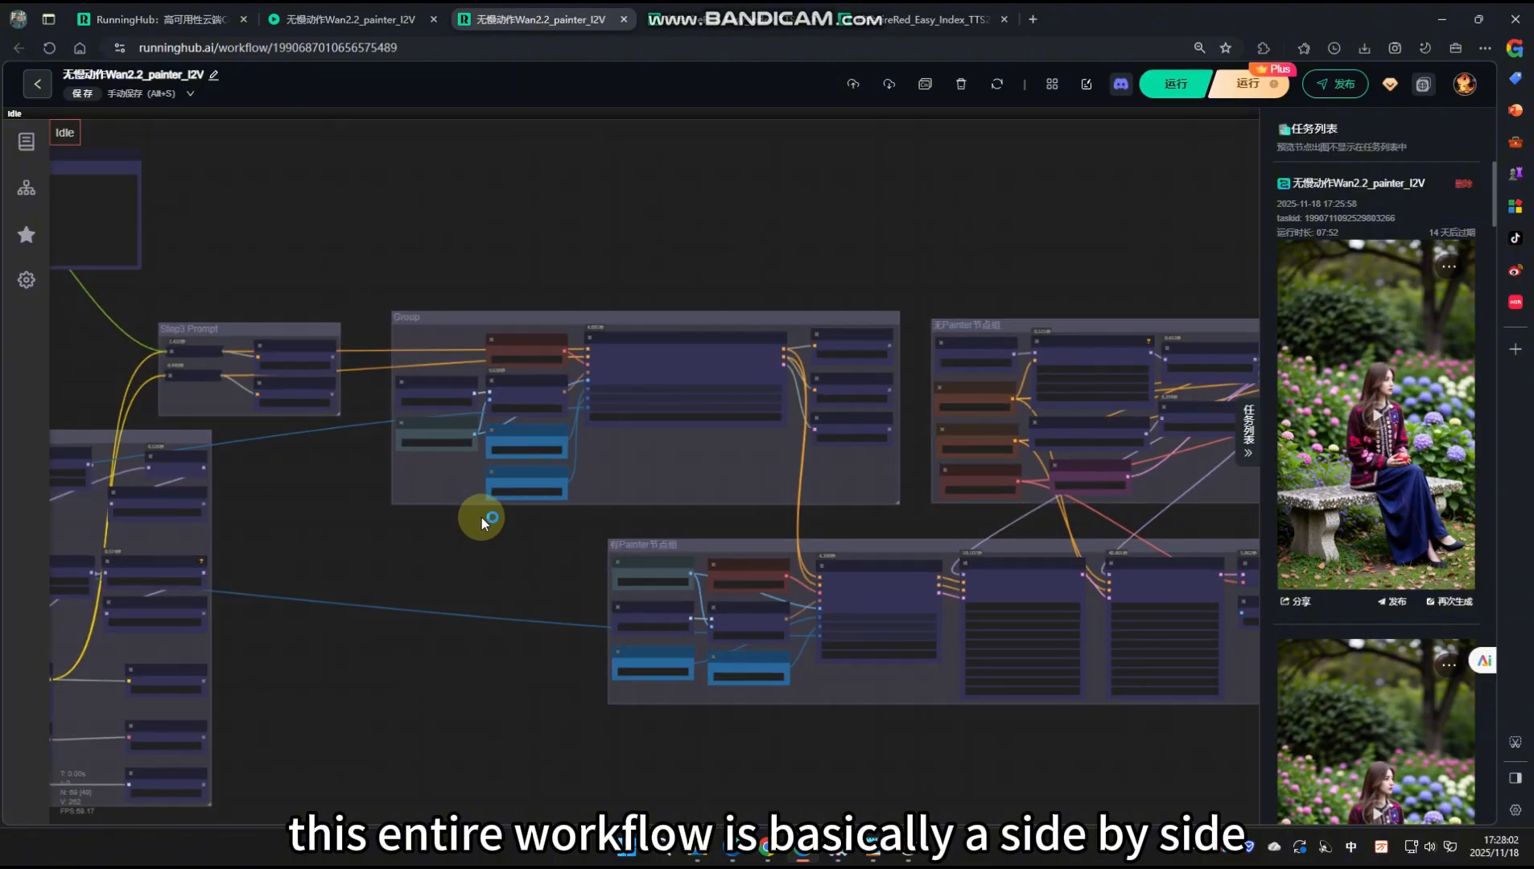
Compare the conventional WanImageToVideo group with the PainterI2V node in the 有Painter节点组 group.
{"action": "scroll", "coordinate": [561, 510], "scroll_direction": "up", "scroll_amount": 6}
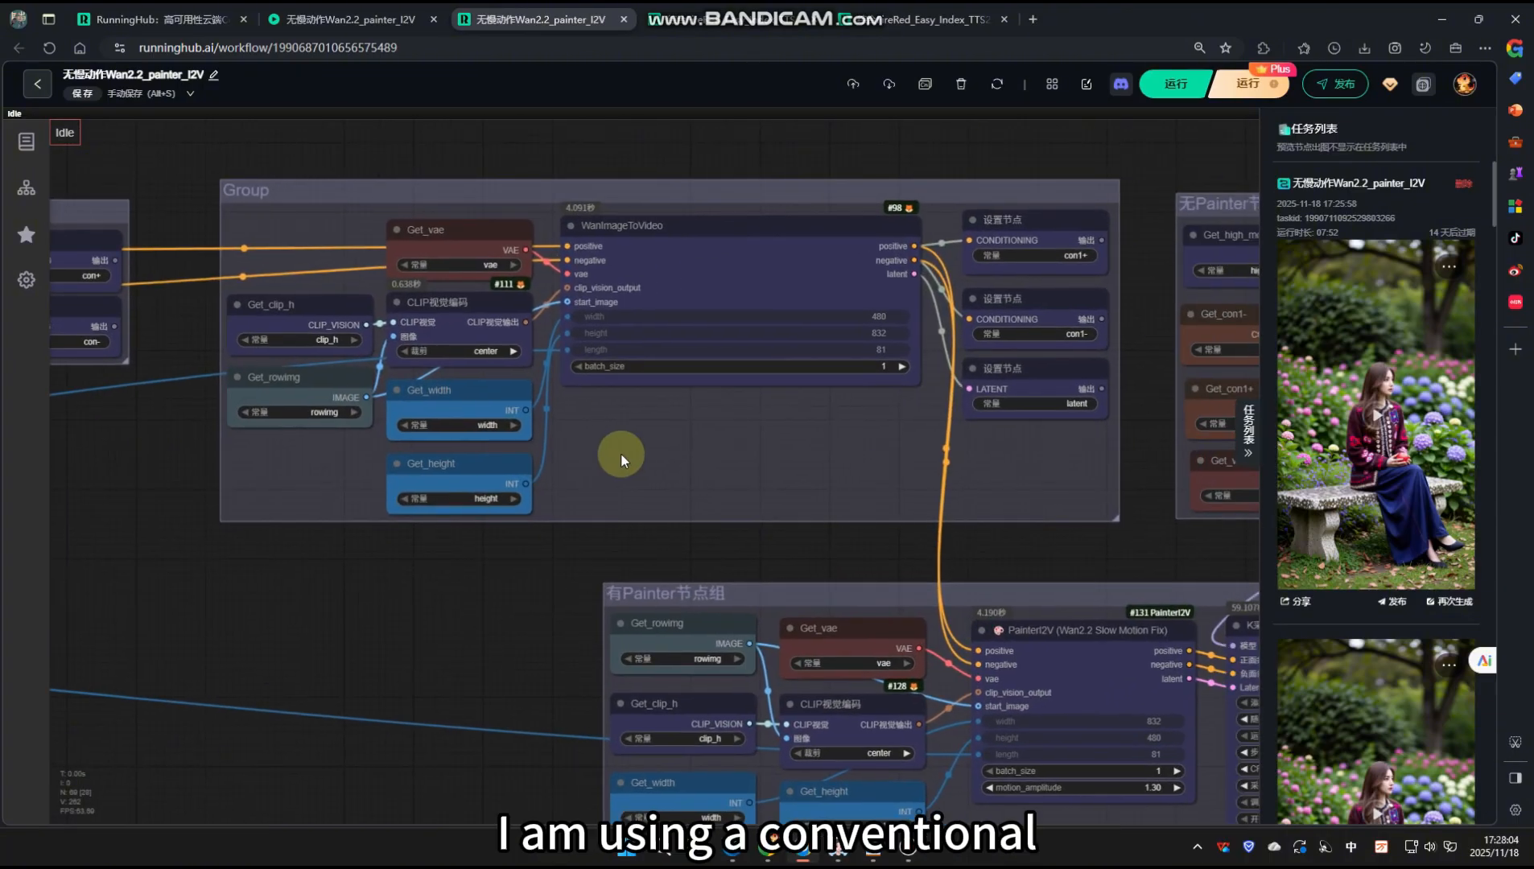
{"action": "scroll", "coordinate": [620, 450], "scroll_direction": "down", "scroll_amount": 2}
{"action": "left_click_drag", "start_coordinate": [636, 445], "coordinate": [470, 449]}
{"action": "scroll", "coordinate": [528, 493], "scroll_direction": "down", "scroll_amount": 2}
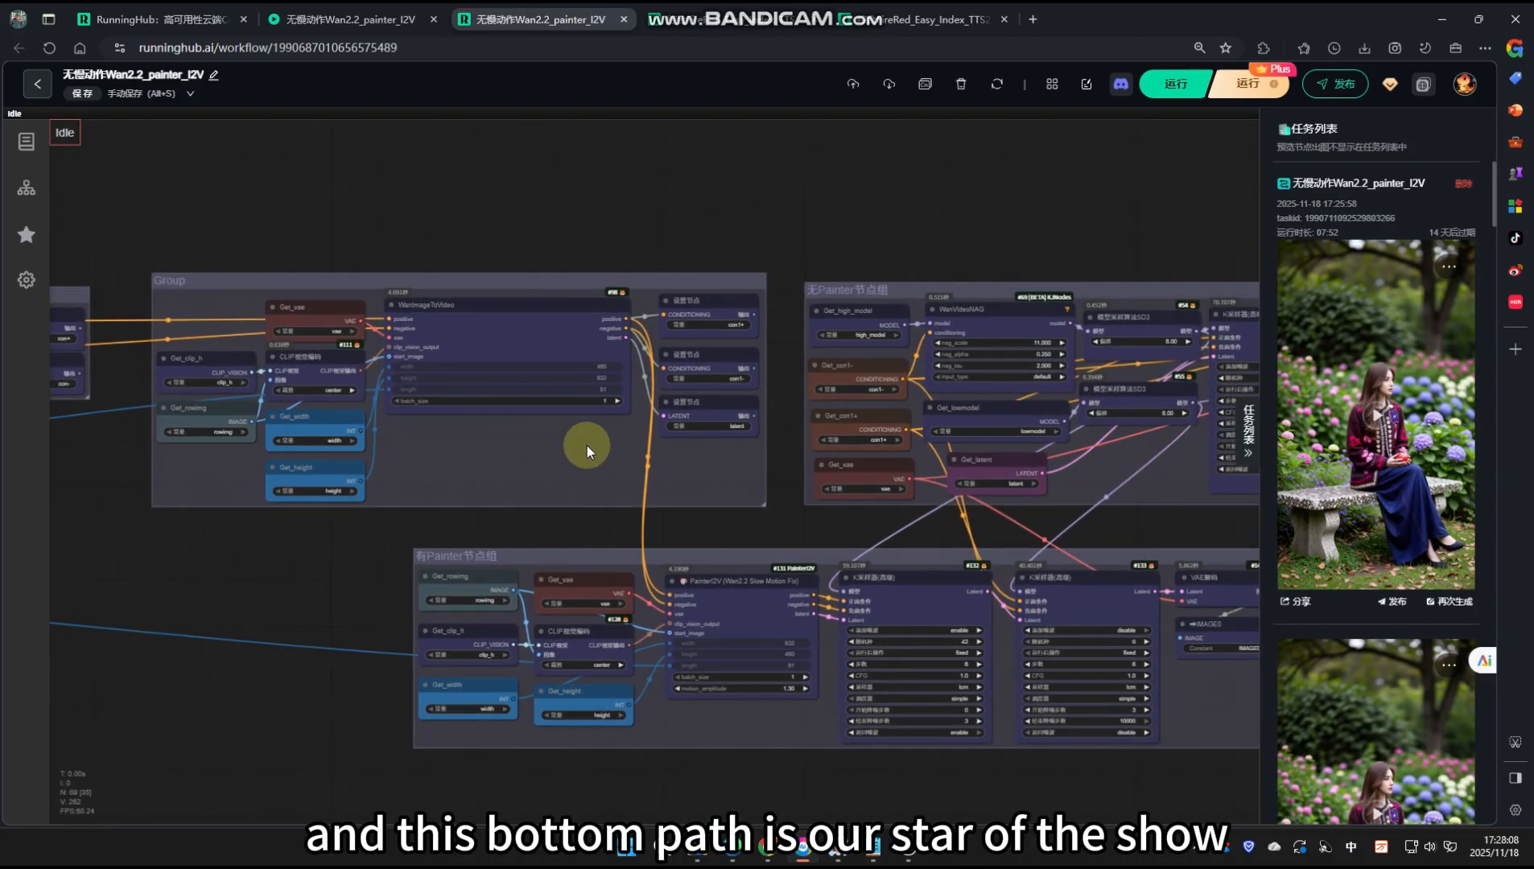
{"action": "left_click_drag", "start_coordinate": [588, 444], "coordinate": [520, 436]}
{"action": "scroll", "coordinate": [523, 436], "scroll_direction": "up", "scroll_amount": 2}
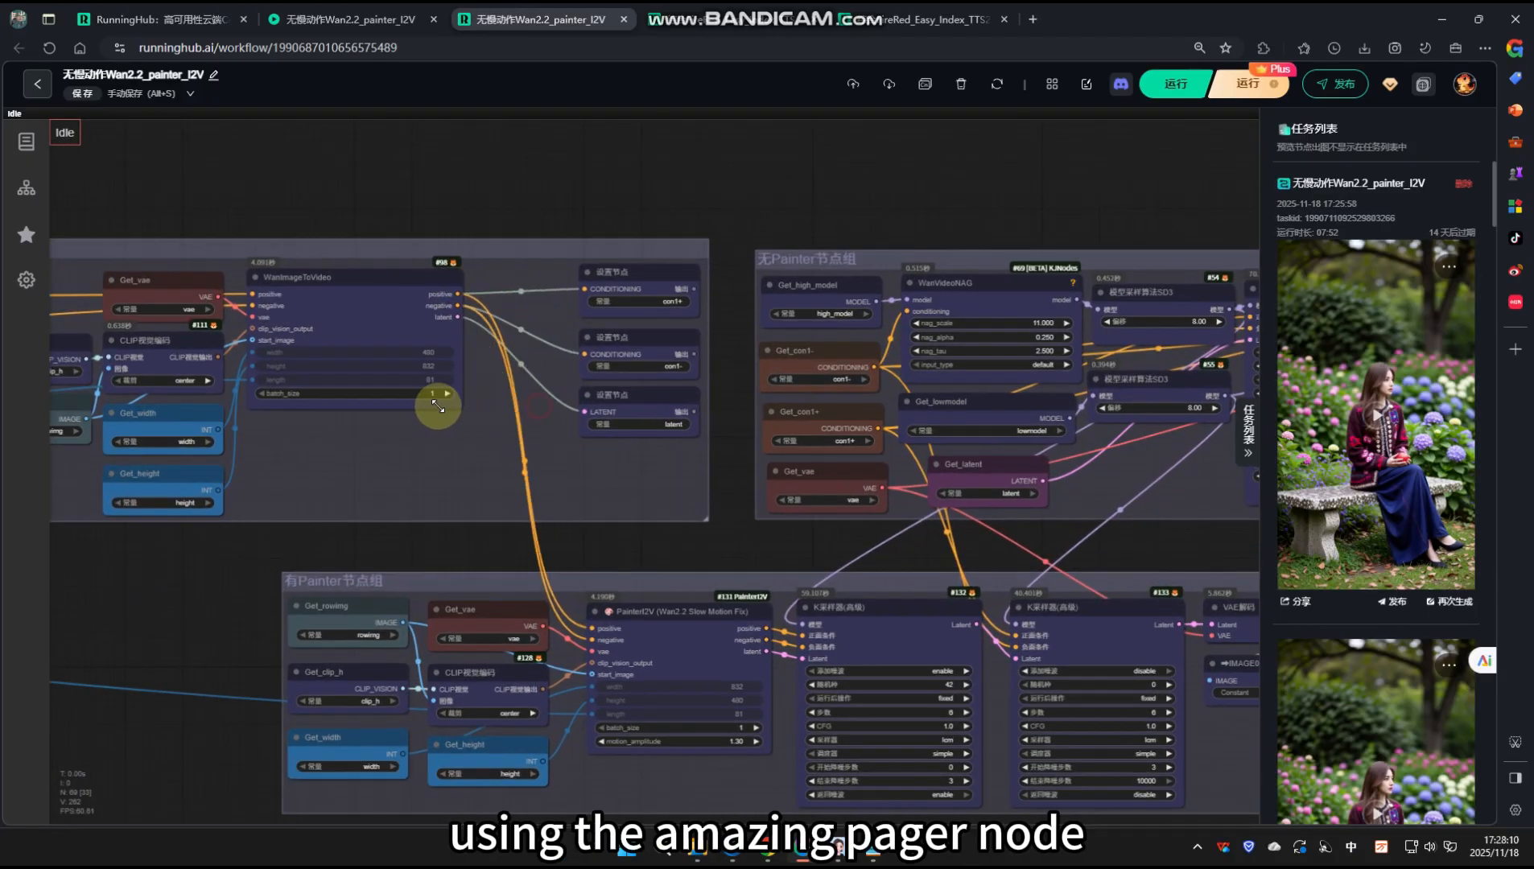
Narrow the WanImageToVideo node slightly.
{"action": "left_click_drag", "start_coordinate": [437, 406], "coordinate": [415, 404]}
{"action": "scroll", "coordinate": [465, 412], "scroll_direction": "up", "scroll_amount": 2}
{"action": "scroll", "coordinate": [467, 425], "scroll_direction": "down", "scroll_amount": 2}
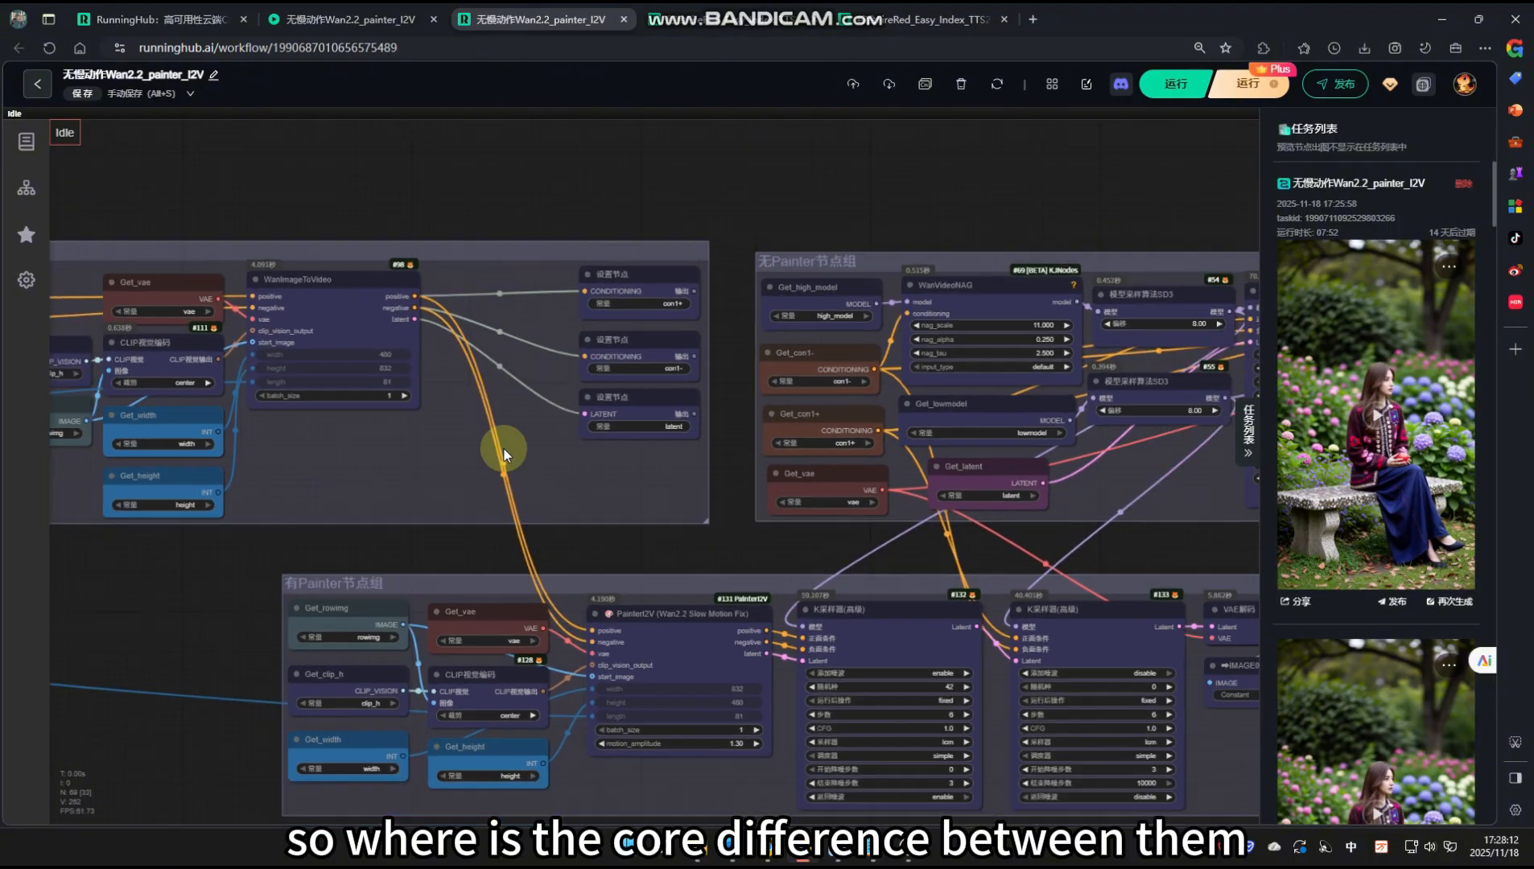
Inspect the sampler and VAE decode nodes at the end of the groups with and without Painter.
{"action": "left_click_drag", "start_coordinate": [504, 449], "coordinate": [432, 454]}
{"action": "scroll", "coordinate": [660, 437], "scroll_direction": "down", "scroll_amount": 3}
{"action": "left_click_drag", "start_coordinate": [660, 438], "coordinate": [455, 436]}
{"action": "scroll", "coordinate": [1044, 441], "scroll_direction": "down", "scroll_amount": 1}
{"action": "left_click_drag", "start_coordinate": [1044, 441], "coordinate": [607, 441]}
{"action": "scroll", "coordinate": [779, 392], "scroll_direction": "up", "scroll_amount": 2}
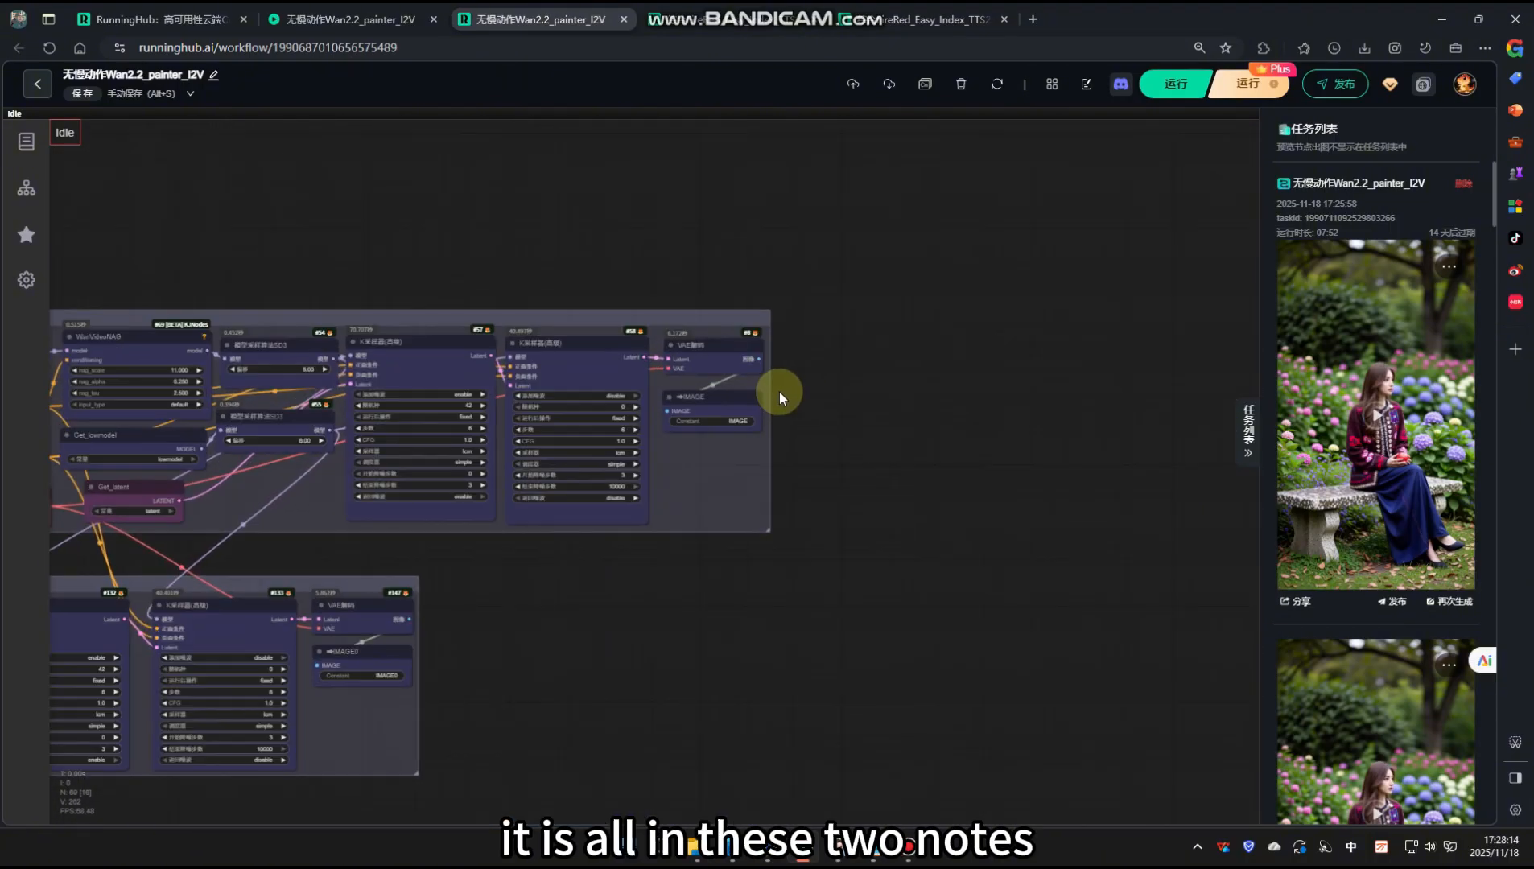
Return to the 有Painter节点组 group and examine its PainterI2V node against the conventional WanImageToVideo node.
{"action": "scroll", "coordinate": [779, 392], "scroll_direction": "down", "scroll_amount": 2}
{"action": "scroll", "coordinate": [725, 459], "scroll_direction": "down", "scroll_amount": 3}
{"action": "left_click_drag", "start_coordinate": [382, 507], "coordinate": [969, 426]}
{"action": "scroll", "coordinate": [671, 417], "scroll_direction": "up", "scroll_amount": 4}
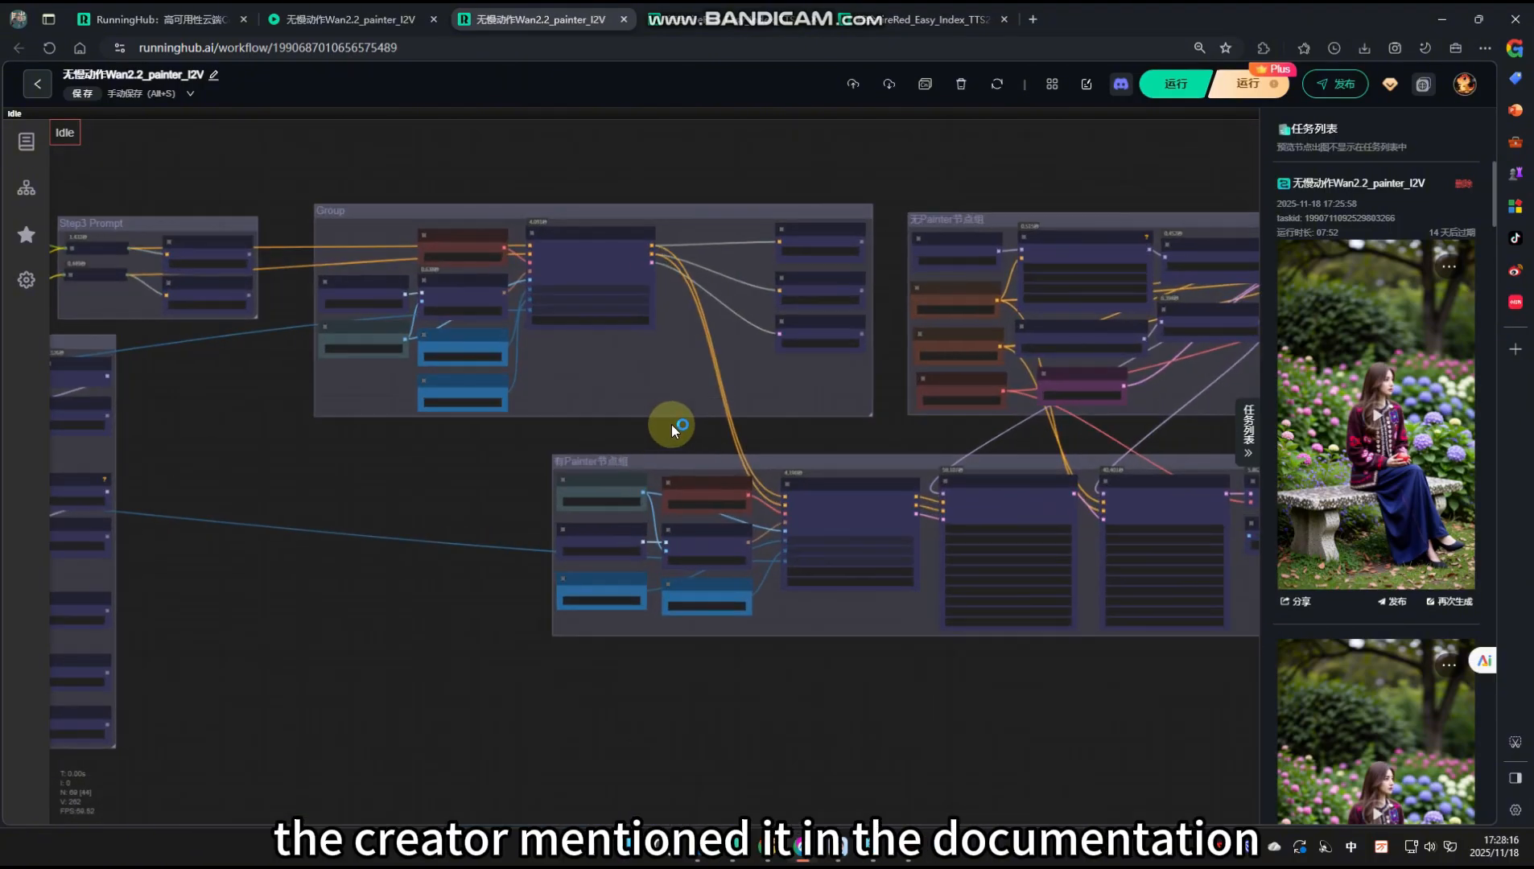
{"action": "left_click_drag", "start_coordinate": [712, 444], "coordinate": [519, 404]}
{"action": "scroll", "coordinate": [529, 410], "scroll_direction": "up", "scroll_amount": 3}
{"action": "scroll", "coordinate": [443, 418], "scroll_direction": "up", "scroll_amount": 2}
{"action": "scroll", "coordinate": [314, 428], "scroll_direction": "up", "scroll_amount": 2}
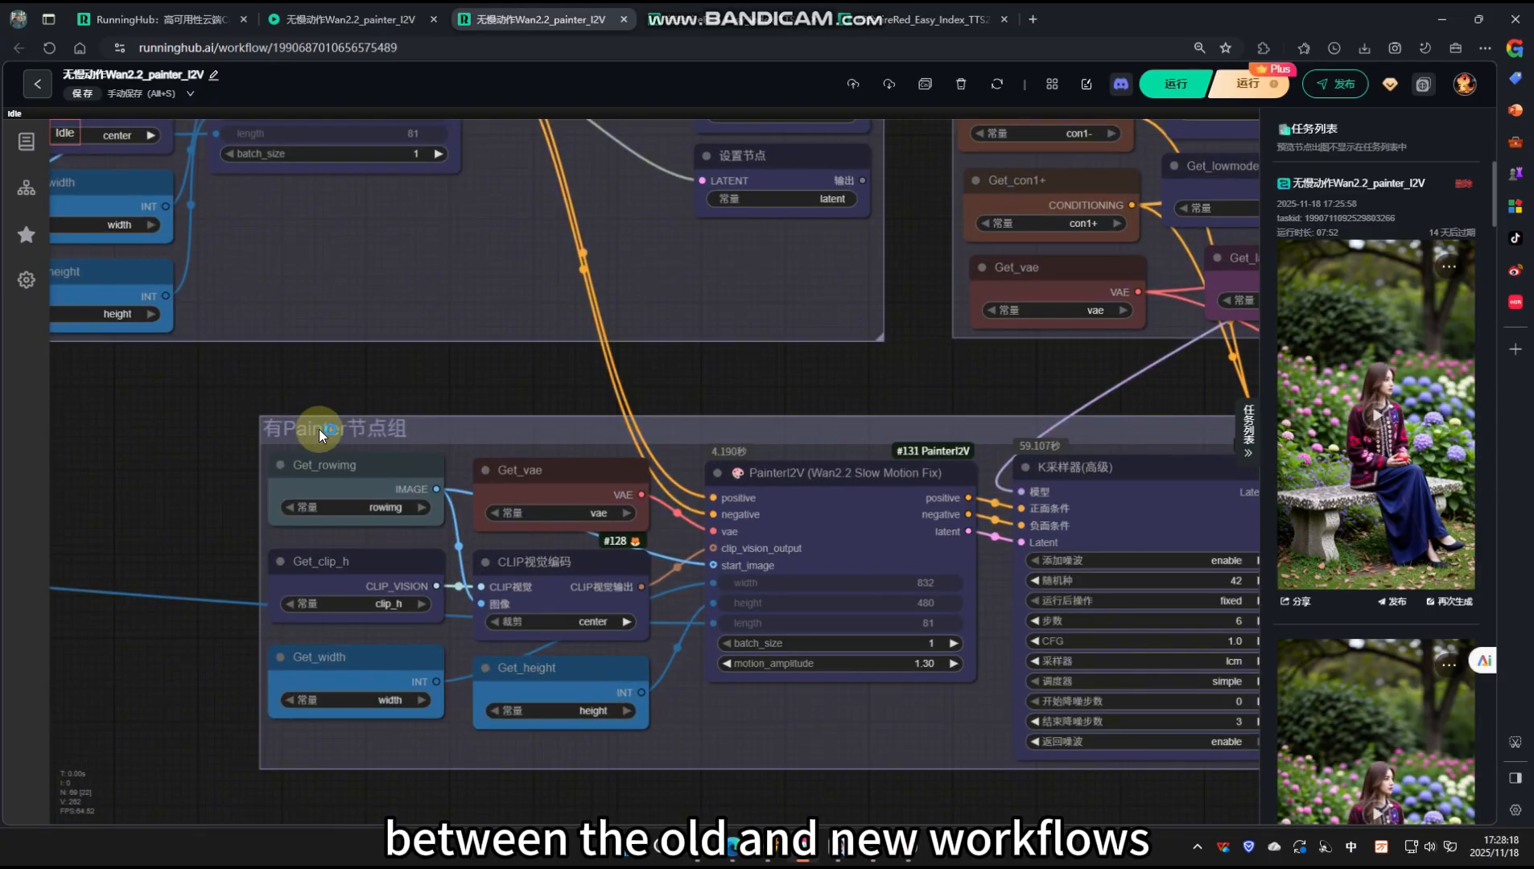
{"action": "scroll", "coordinate": [355, 427], "scroll_direction": "down", "scroll_amount": 2}
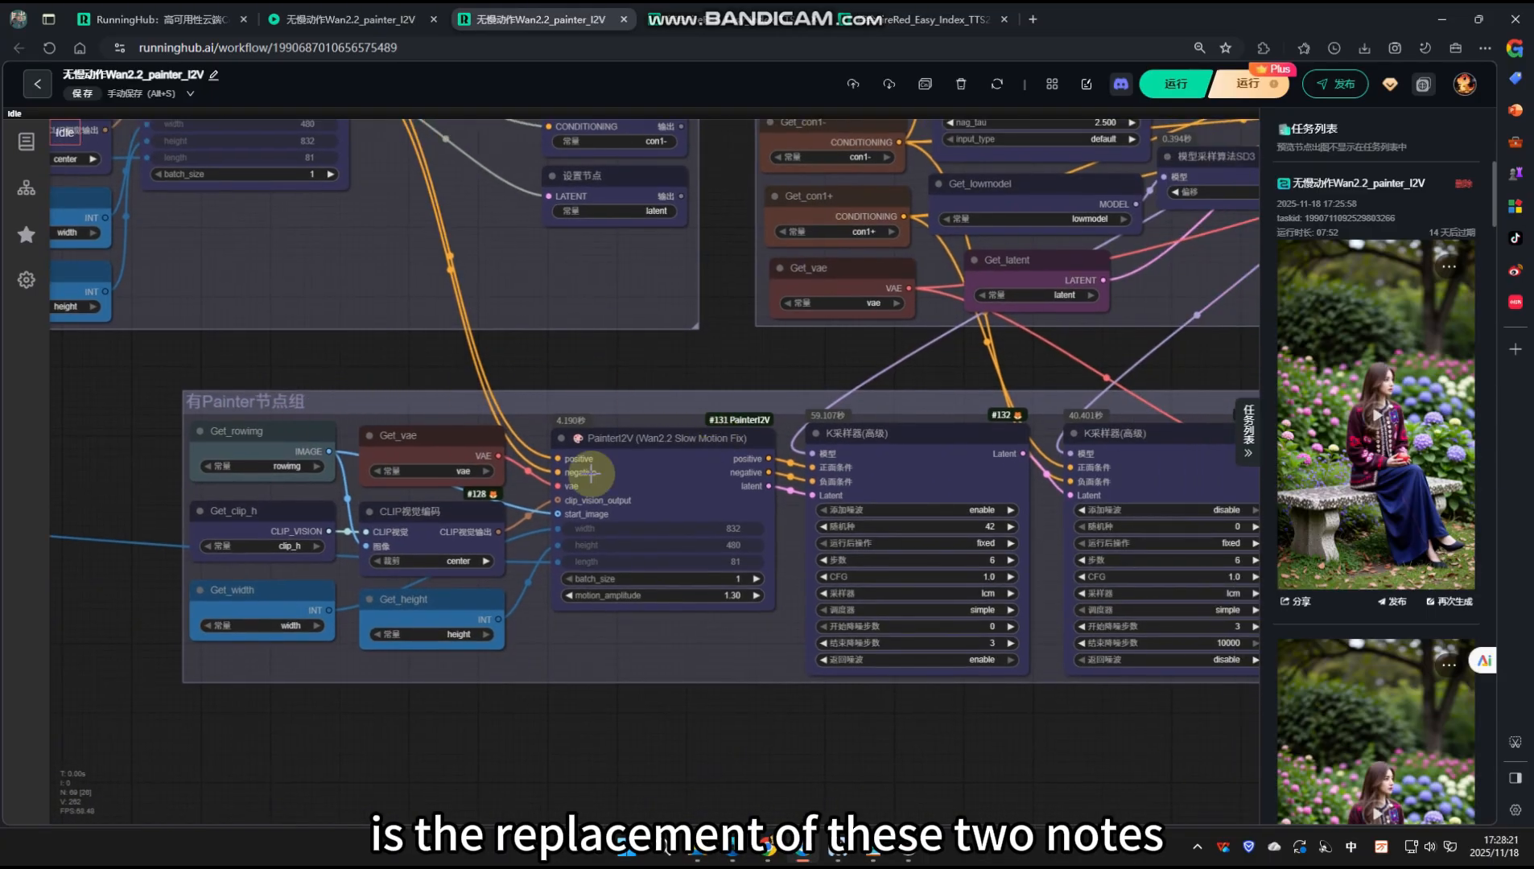
{"action": "scroll", "coordinate": [654, 640], "scroll_direction": "up", "scroll_amount": 2}
{"action": "scroll", "coordinate": [573, 412], "scroll_direction": "up", "scroll_amount": 2}
{"action": "left_click_drag", "start_coordinate": [620, 396], "coordinate": [611, 398]}
{"action": "scroll", "coordinate": [581, 523], "scroll_direction": "down", "scroll_amount": 3}
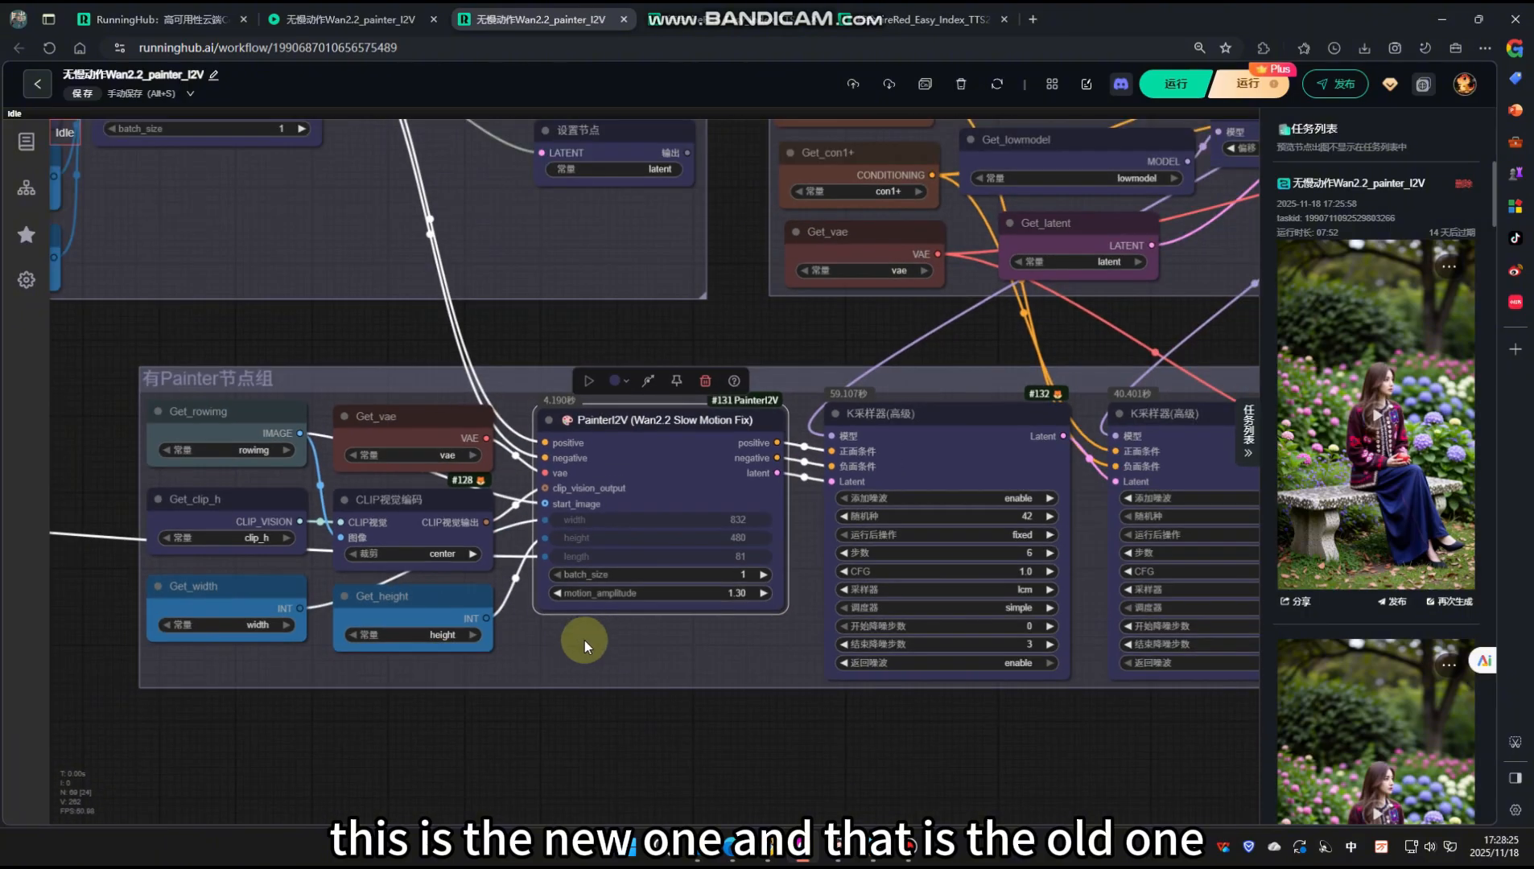
{"action": "left_click_drag", "start_coordinate": [585, 642], "coordinate": [266, 640]}
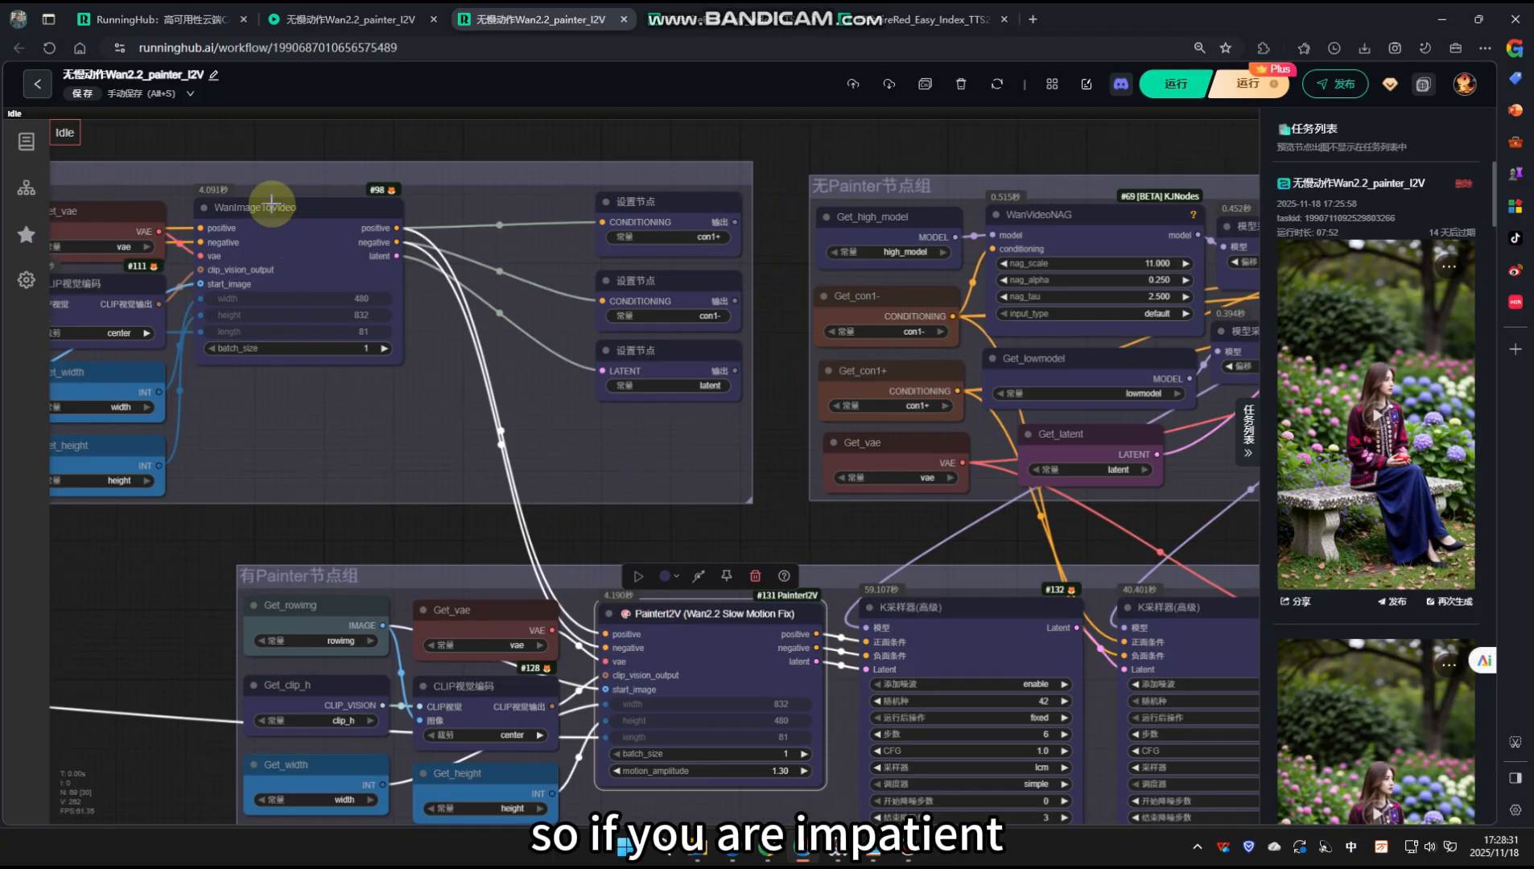
Highlight the WanImageToVideo and PainterI2V nodes in turn to compare what each one is connected to.
{"action": "left_click", "coordinate": [271, 204]}
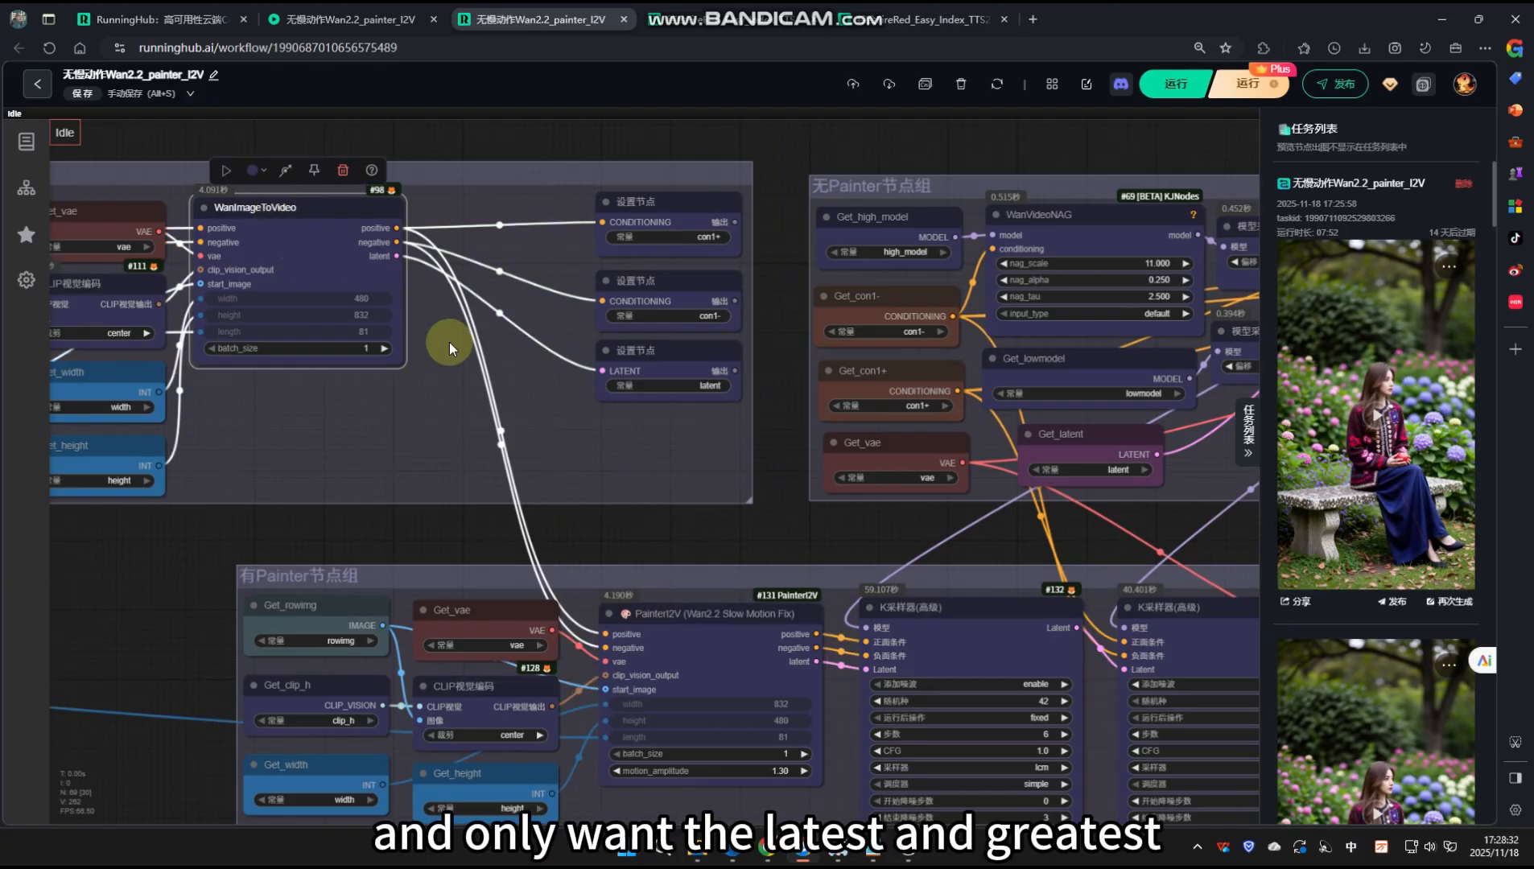
{"action": "left_click", "coordinate": [680, 614]}
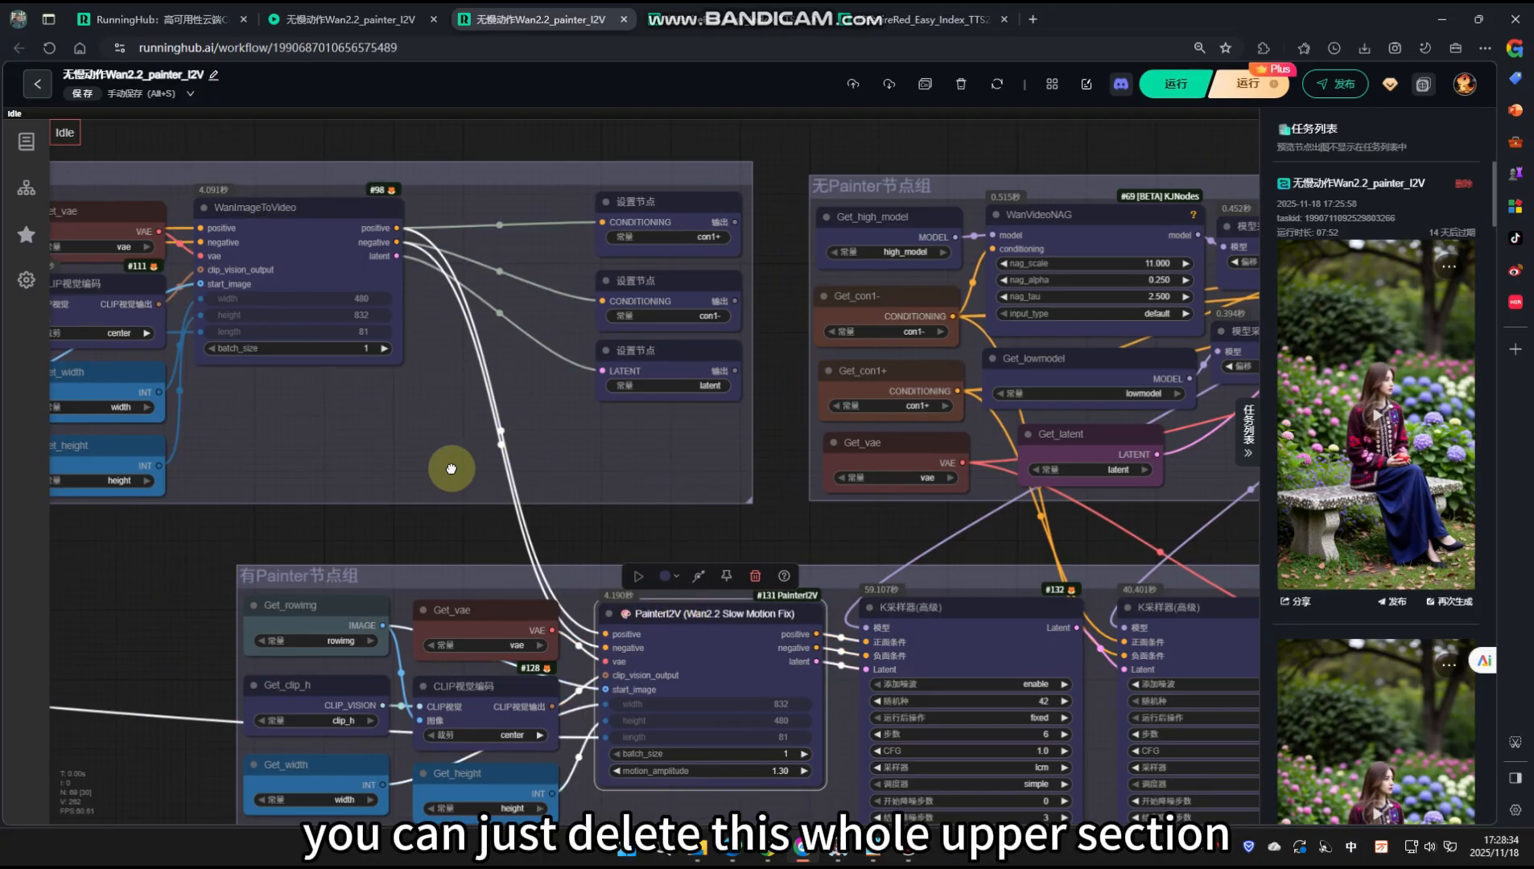
{"action": "left_click", "coordinate": [337, 207]}
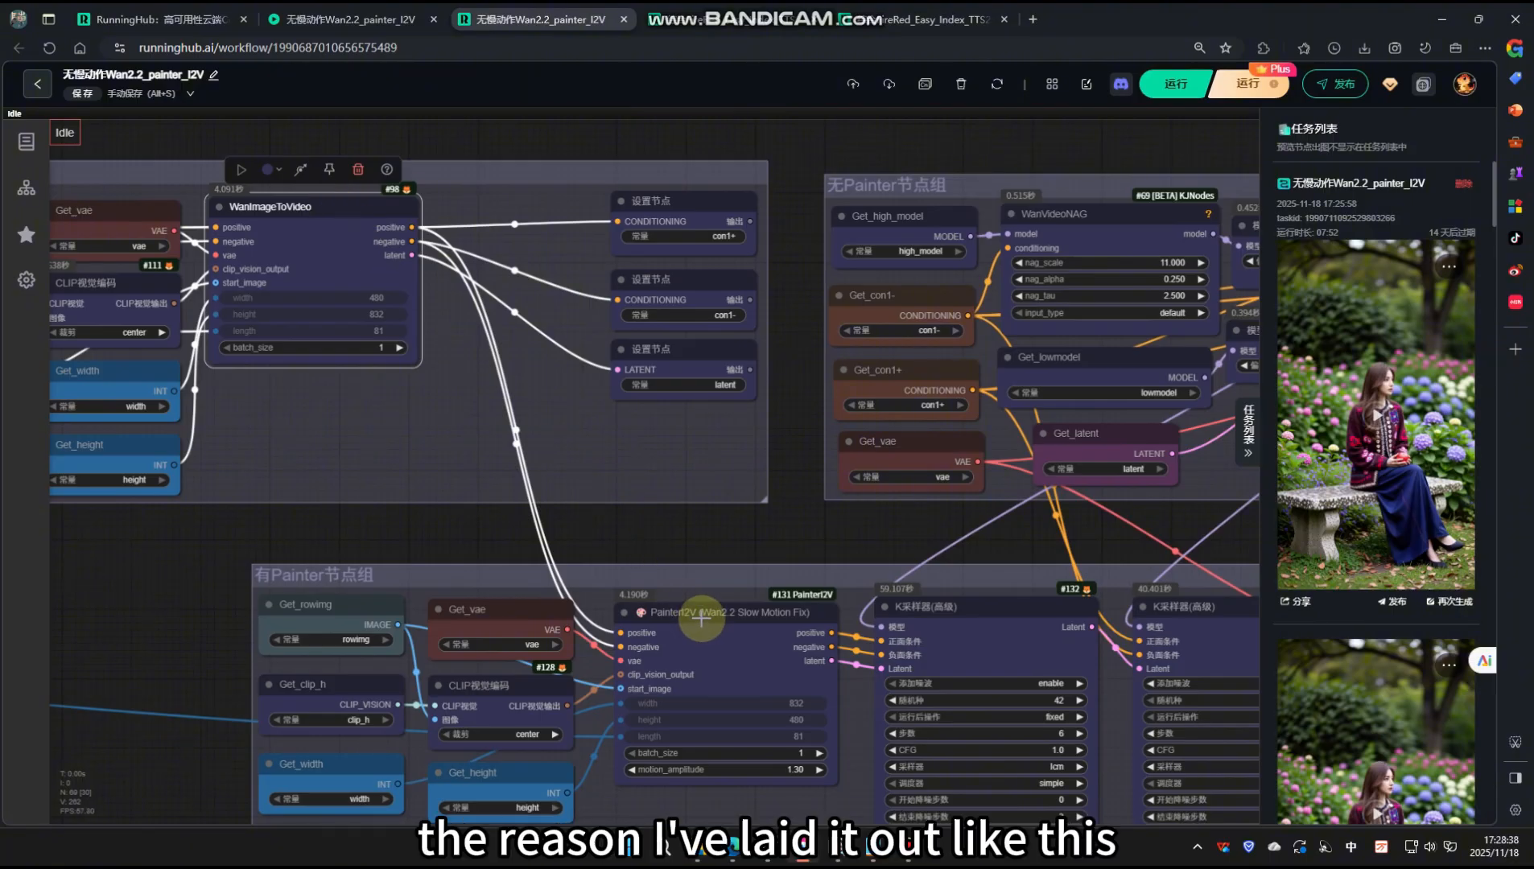
{"action": "left_click_drag", "start_coordinate": [701, 618], "coordinate": [583, 510]}
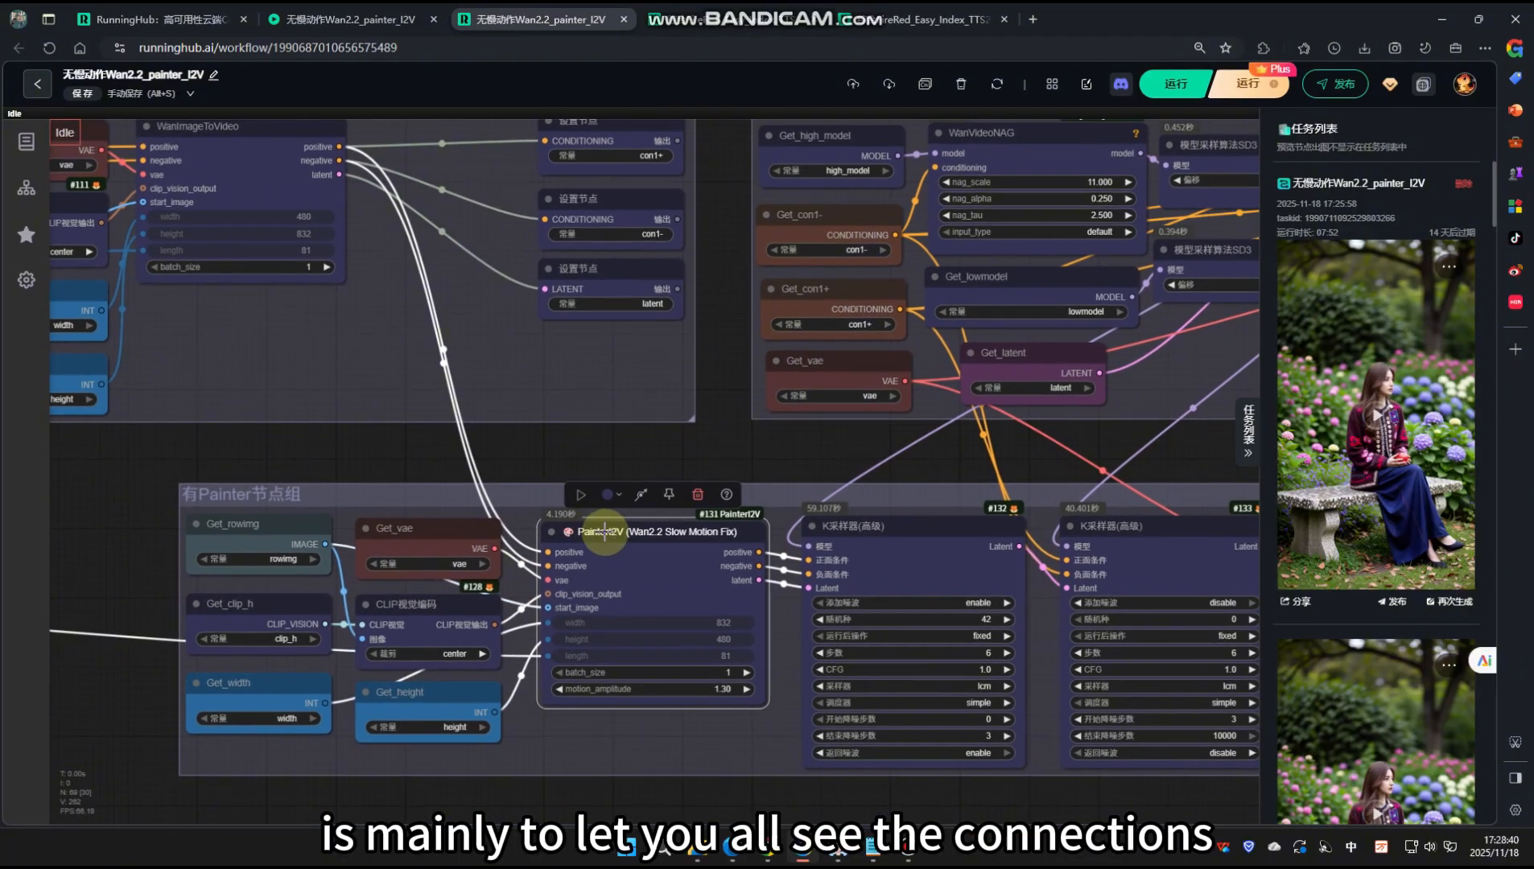
{"action": "left_click_drag", "start_coordinate": [431, 418], "coordinate": [494, 503]}
{"action": "left_click", "coordinate": [285, 217]}
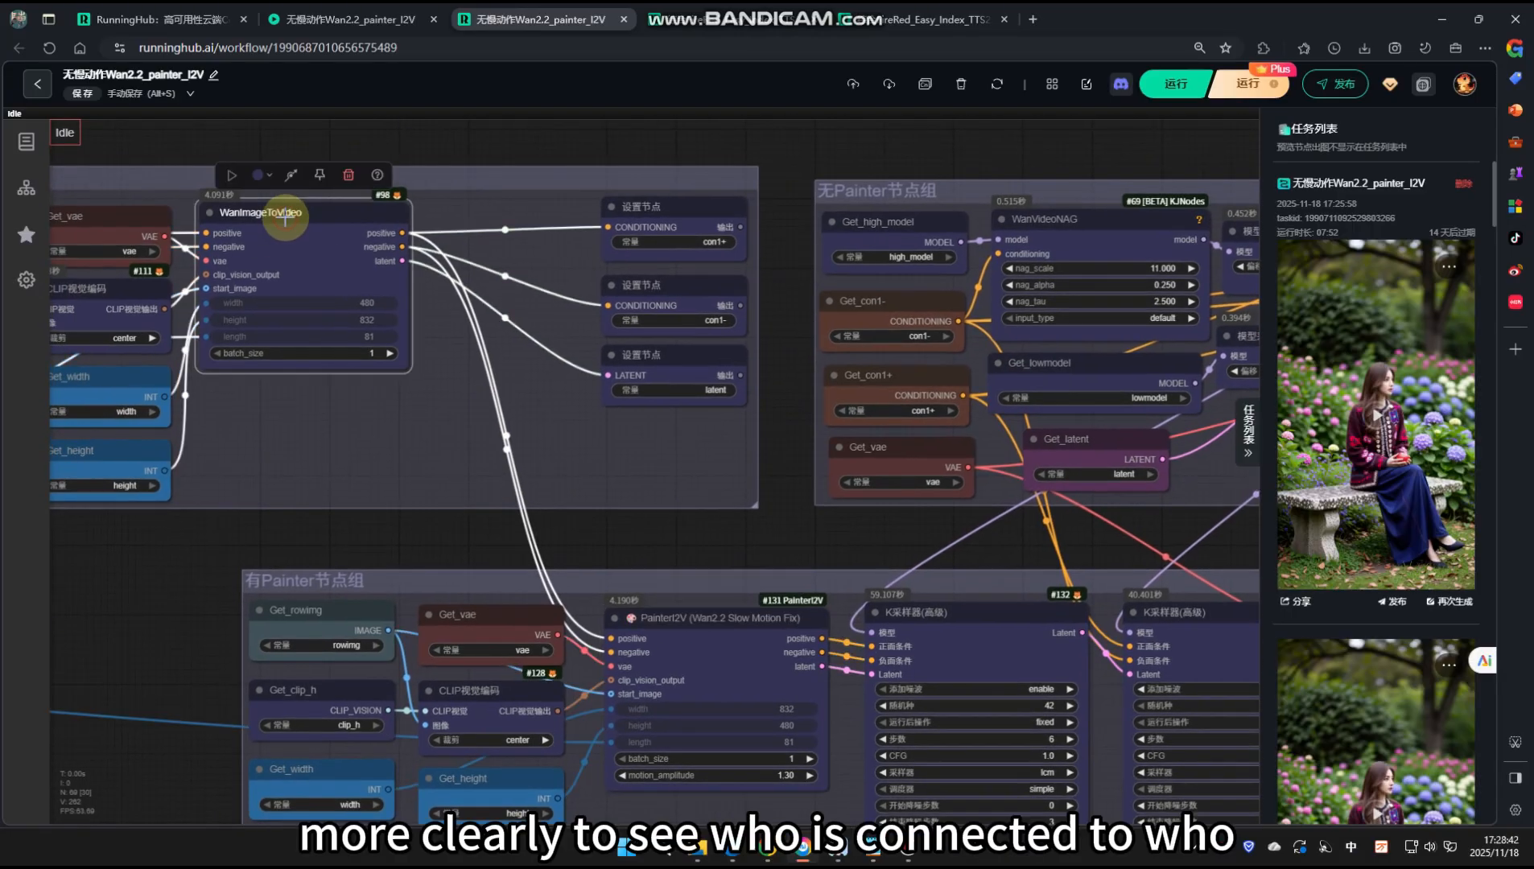
{"action": "left_click_drag", "start_coordinate": [426, 385], "coordinate": [364, 301]}
{"action": "left_click", "coordinate": [650, 534]}
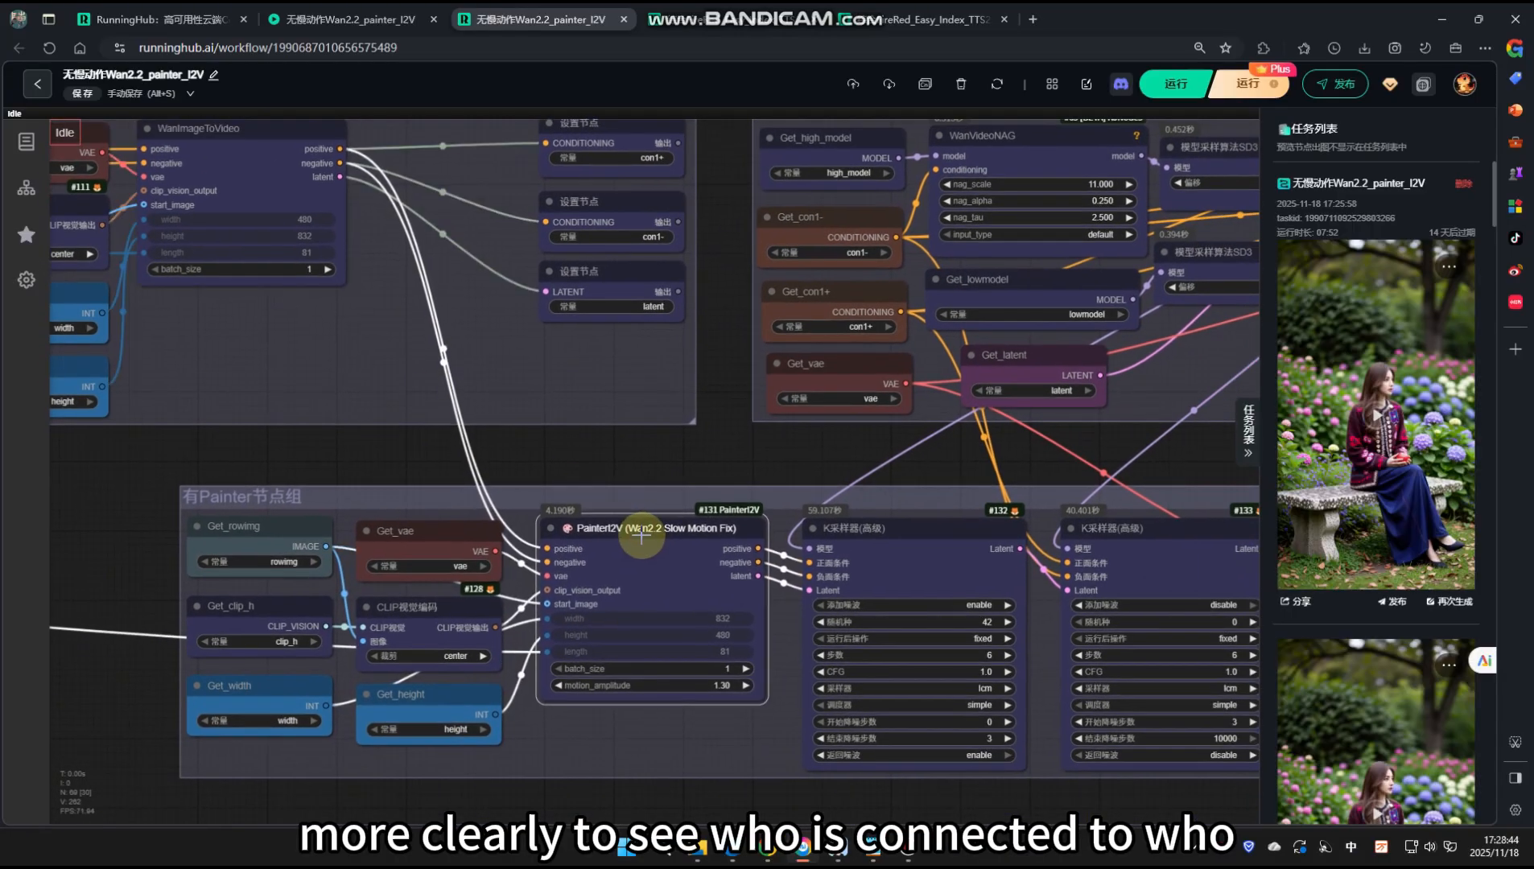
{"action": "left_click_drag", "start_coordinate": [453, 378], "coordinate": [531, 416]}
Examine the wiring between the two image-to-video groups and their sampler nodes.
{"action": "scroll", "coordinate": [531, 418], "scroll_direction": "down", "scroll_amount": 2}
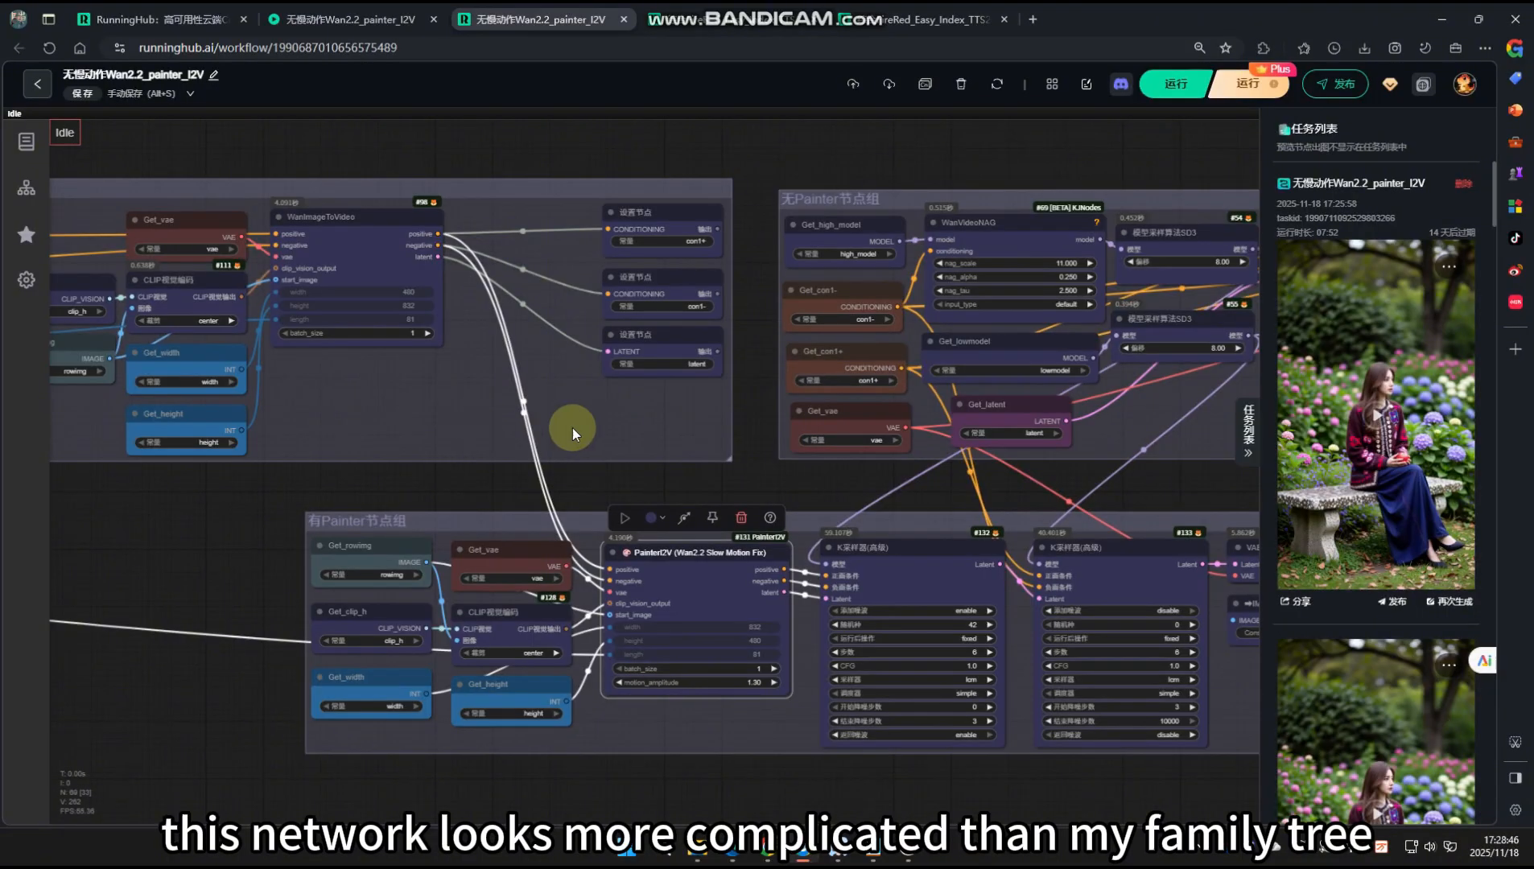
{"action": "left_click_drag", "start_coordinate": [742, 428], "coordinate": [512, 419]}
{"action": "scroll", "coordinate": [674, 444], "scroll_direction": "down", "scroll_amount": 2}
{"action": "left_click_drag", "start_coordinate": [722, 458], "coordinate": [637, 470]}
{"action": "left_click_drag", "start_coordinate": [470, 472], "coordinate": [600, 467]}
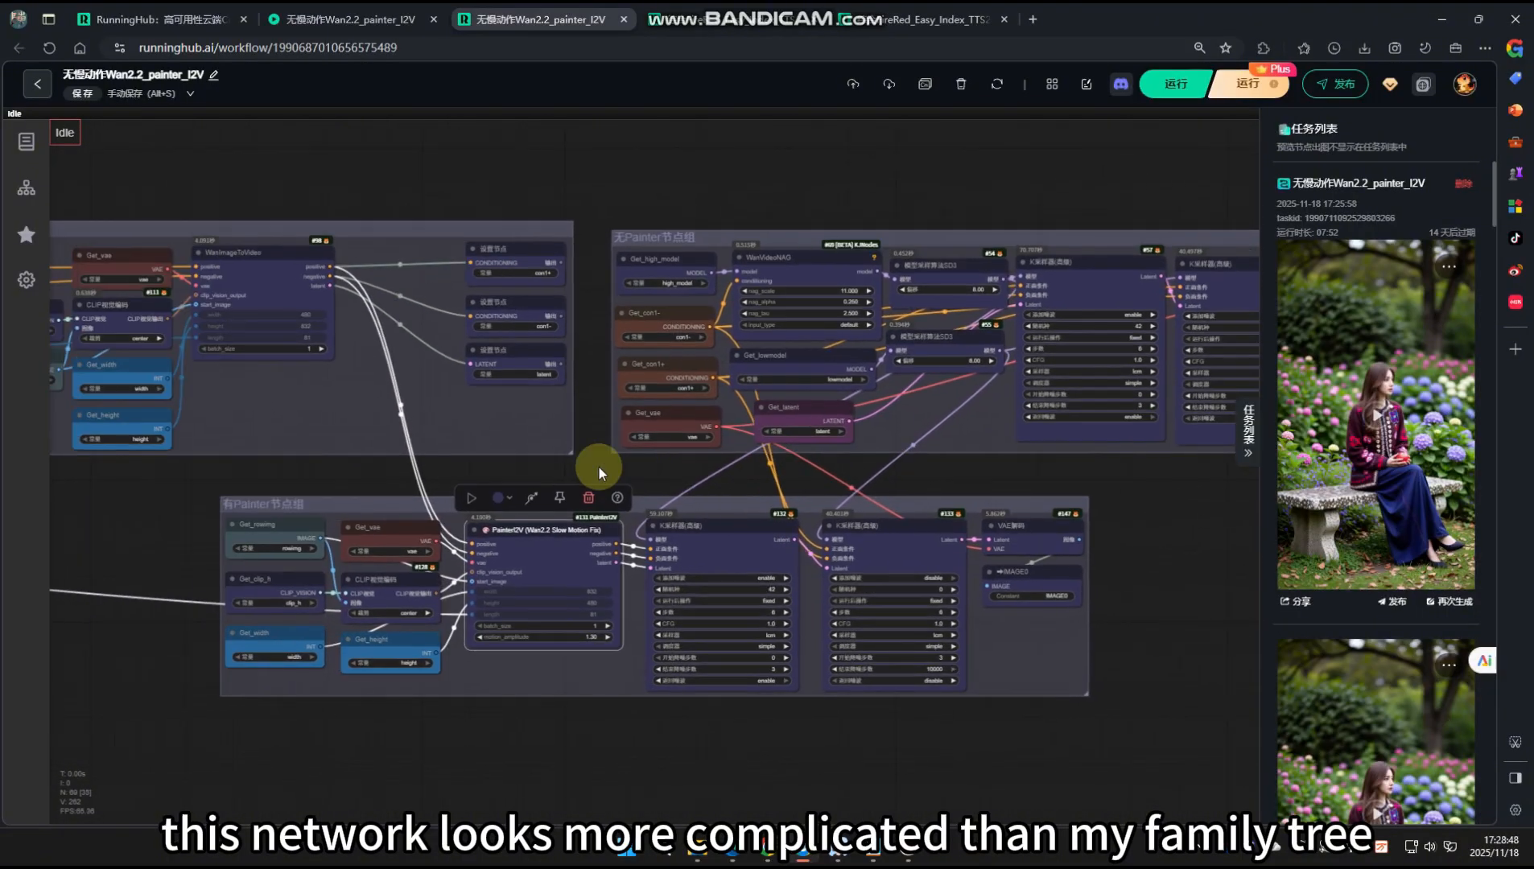
{"action": "scroll", "coordinate": [527, 475], "scroll_direction": "up", "scroll_amount": 3}
{"action": "left_click_drag", "start_coordinate": [461, 346], "coordinate": [548, 366]}
{"action": "scroll", "coordinate": [606, 414], "scroll_direction": "down", "scroll_amount": 1}
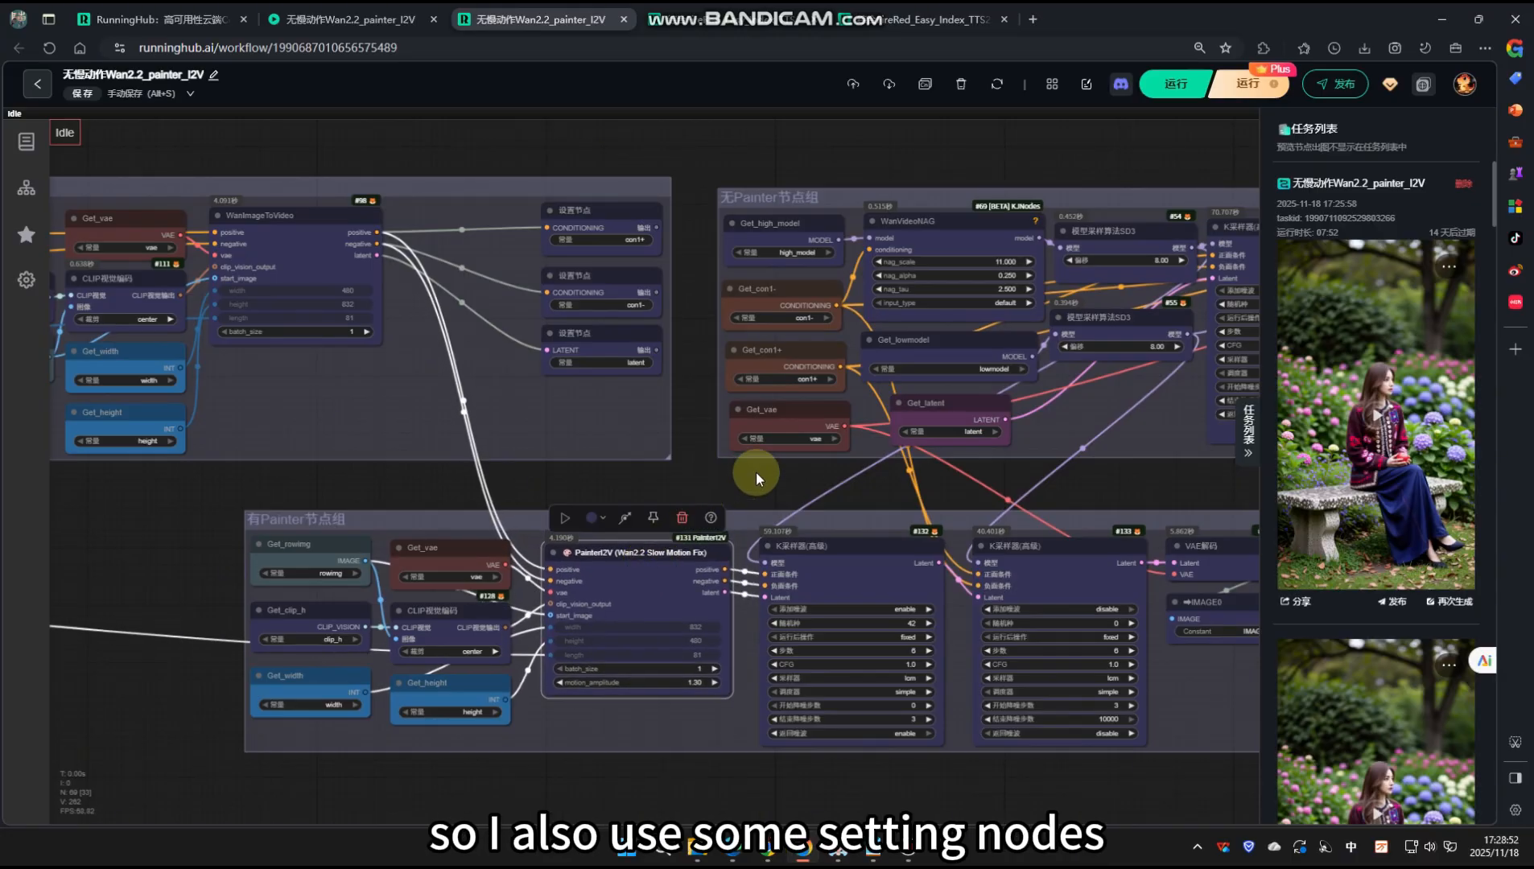
Trace the set and get nodes that replace direct links, from the sampler groups to the load model group.
{"action": "scroll", "coordinate": [761, 475], "scroll_direction": "down", "scroll_amount": 1}
{"action": "scroll", "coordinate": [764, 475], "scroll_direction": "down", "scroll_amount": 2}
{"action": "left_click_drag", "start_coordinate": [736, 473], "coordinate": [417, 460]}
{"action": "left_click_drag", "start_coordinate": [602, 461], "coordinate": [686, 458]}
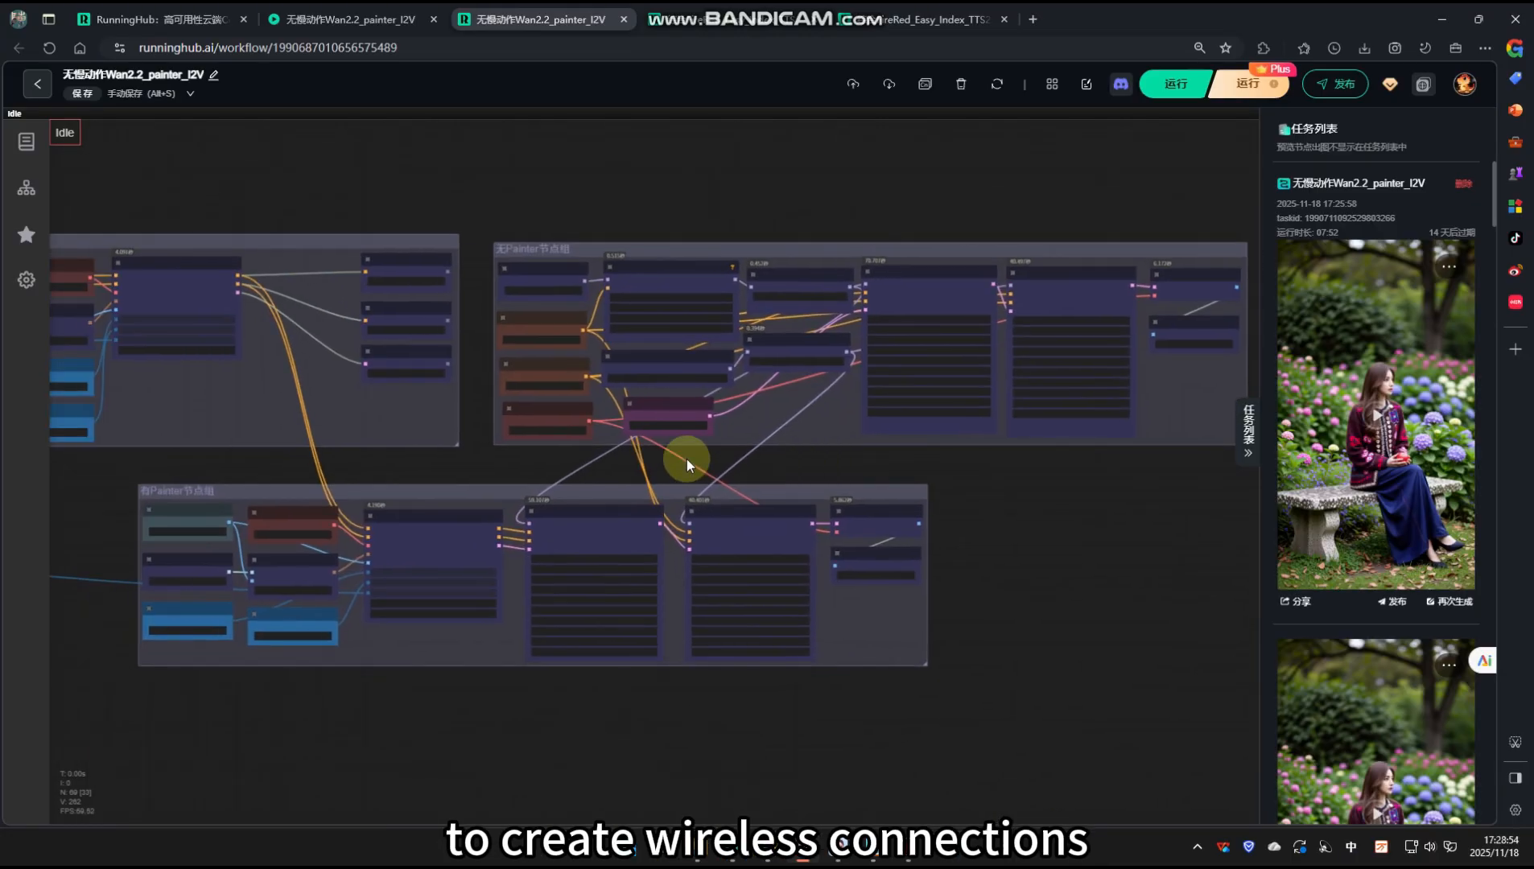
{"action": "scroll", "coordinate": [628, 460], "scroll_direction": "up", "scroll_amount": 2}
{"action": "left_click_drag", "start_coordinate": [446, 465], "coordinate": [1059, 462]}
{"action": "left_click_drag", "start_coordinate": [526, 452], "coordinate": [768, 453]}
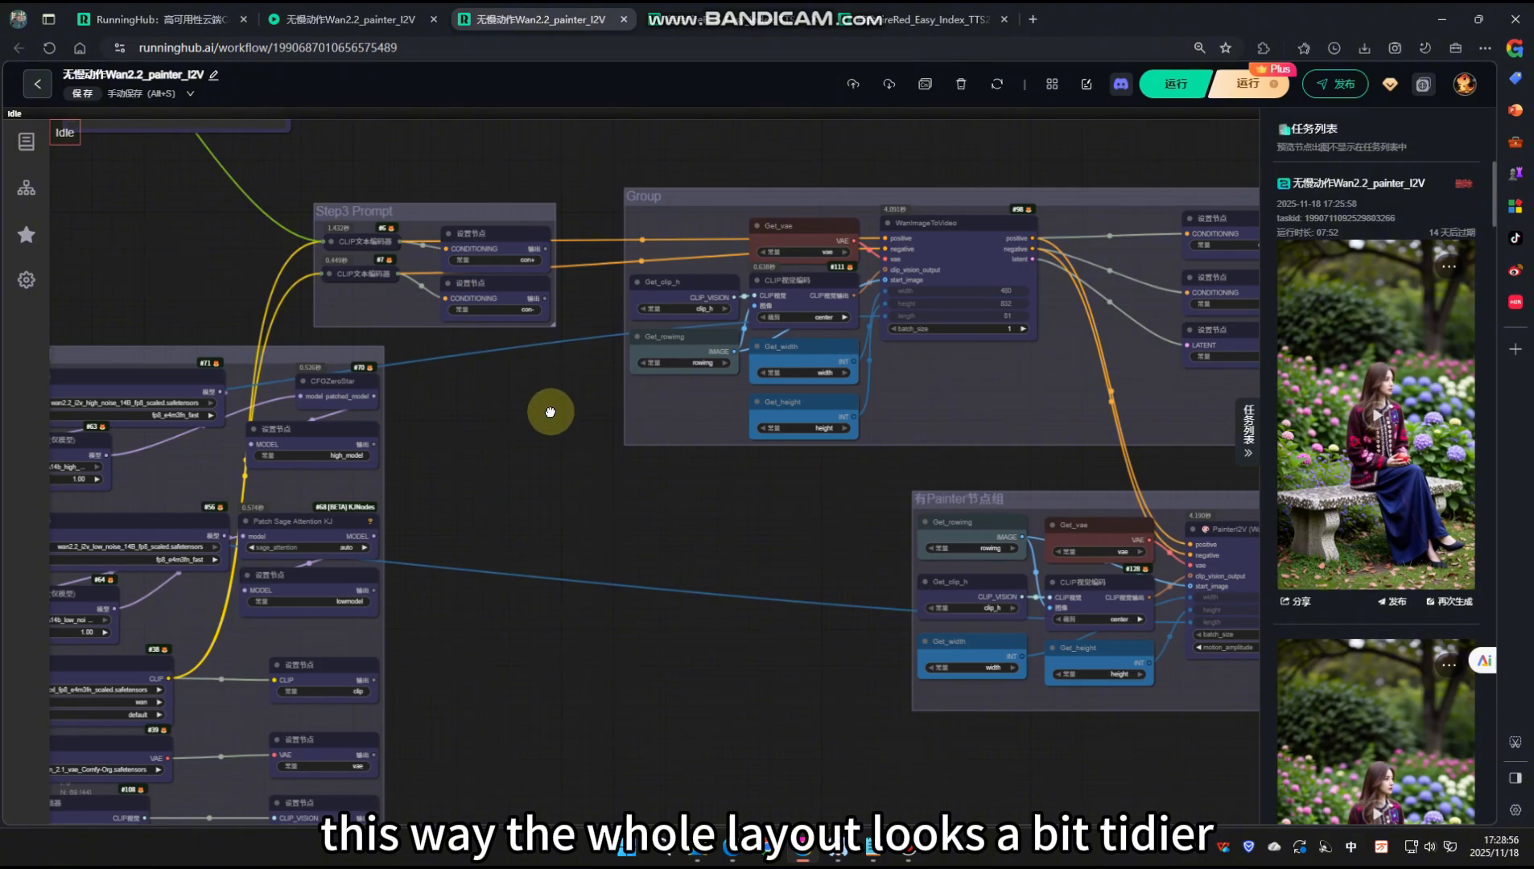
{"action": "left_click_drag", "start_coordinate": [576, 342], "coordinate": [788, 256]}
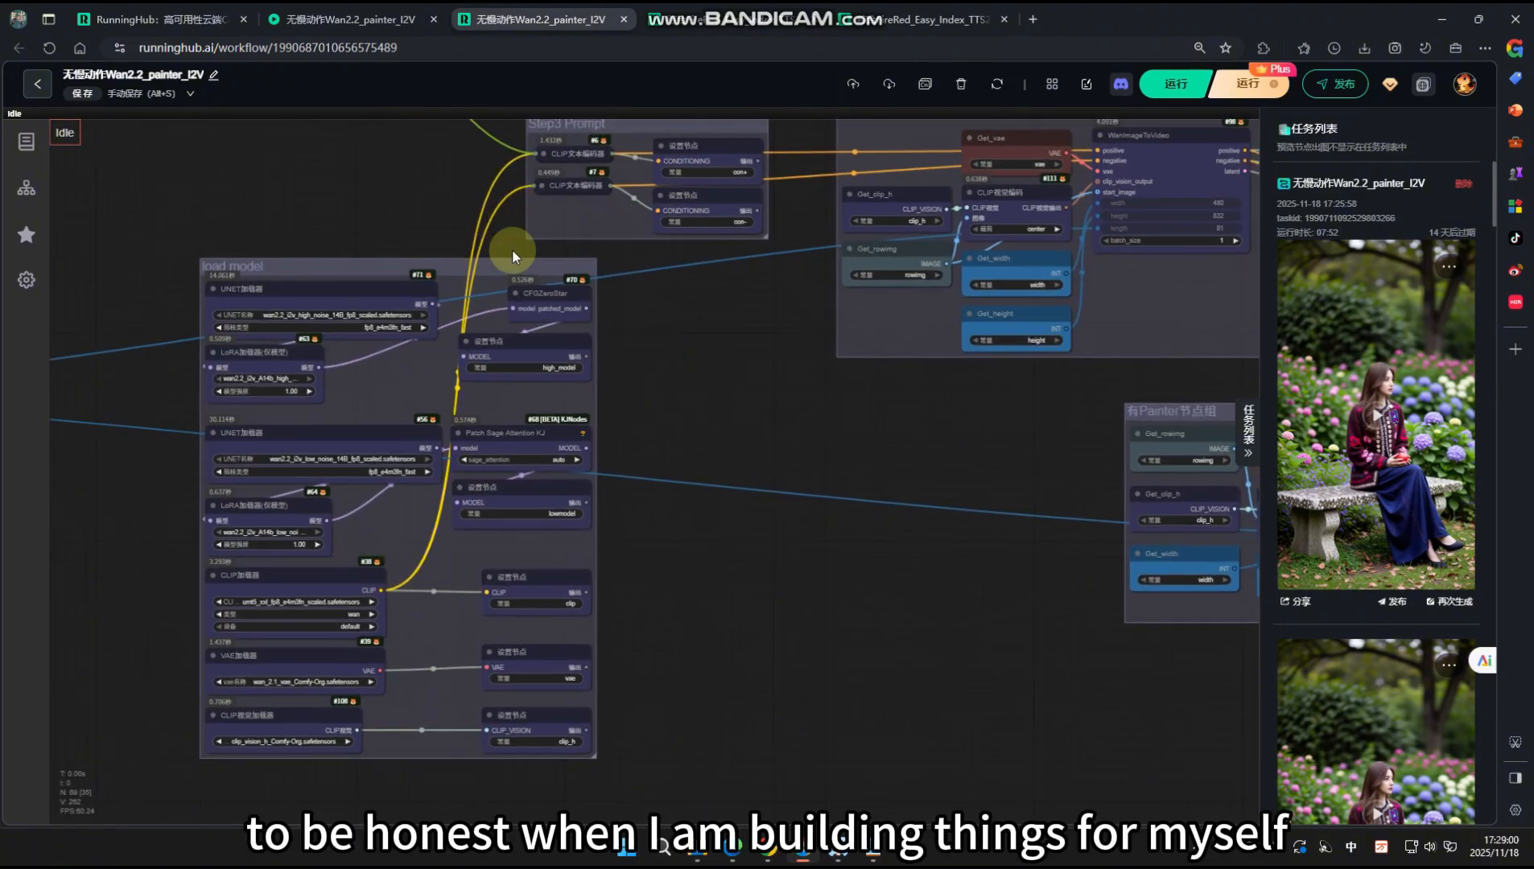
{"action": "left_click_drag", "start_coordinate": [781, 182], "coordinate": [571, 272]}
{"action": "left_click_drag", "start_coordinate": [439, 422], "coordinate": [224, 447]}
{"action": "left_click_drag", "start_coordinate": [784, 458], "coordinate": [605, 441]}
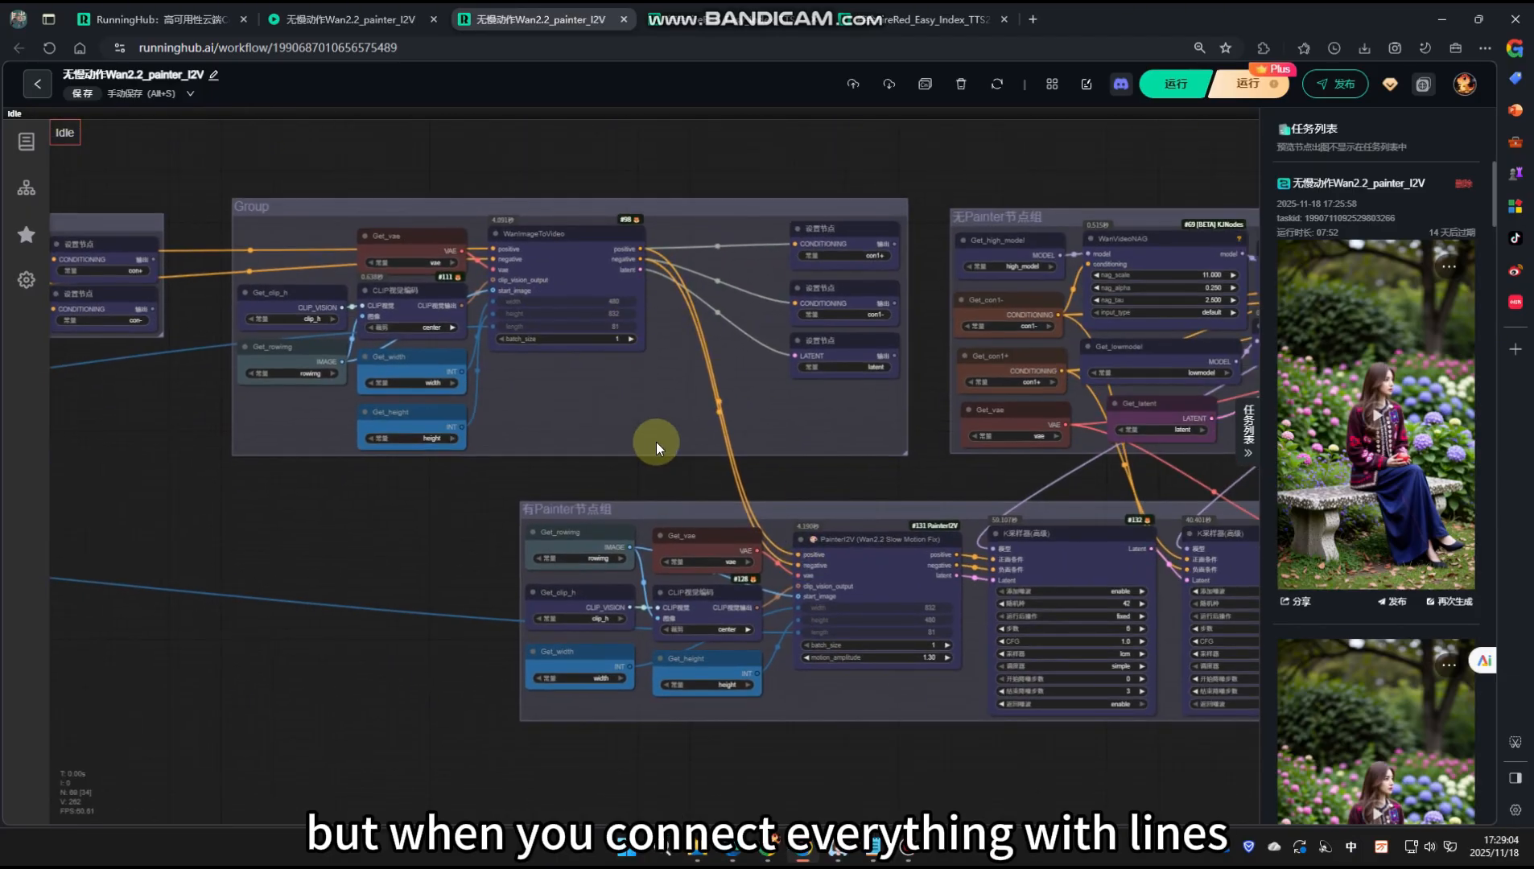
Review the 无Painter节点组 and 有Painter节点组 groups side by side.
{"action": "left_click_drag", "start_coordinate": [842, 471], "coordinate": [468, 493]}
{"action": "scroll", "coordinate": [604, 473], "scroll_direction": "down", "scroll_amount": 2}
{"action": "scroll", "coordinate": [583, 480], "scroll_direction": "up", "scroll_amount": 2}
{"action": "scroll", "coordinate": [468, 494], "scroll_direction": "down", "scroll_amount": 1}
{"action": "scroll", "coordinate": [467, 493], "scroll_direction": "up", "scroll_amount": 2}
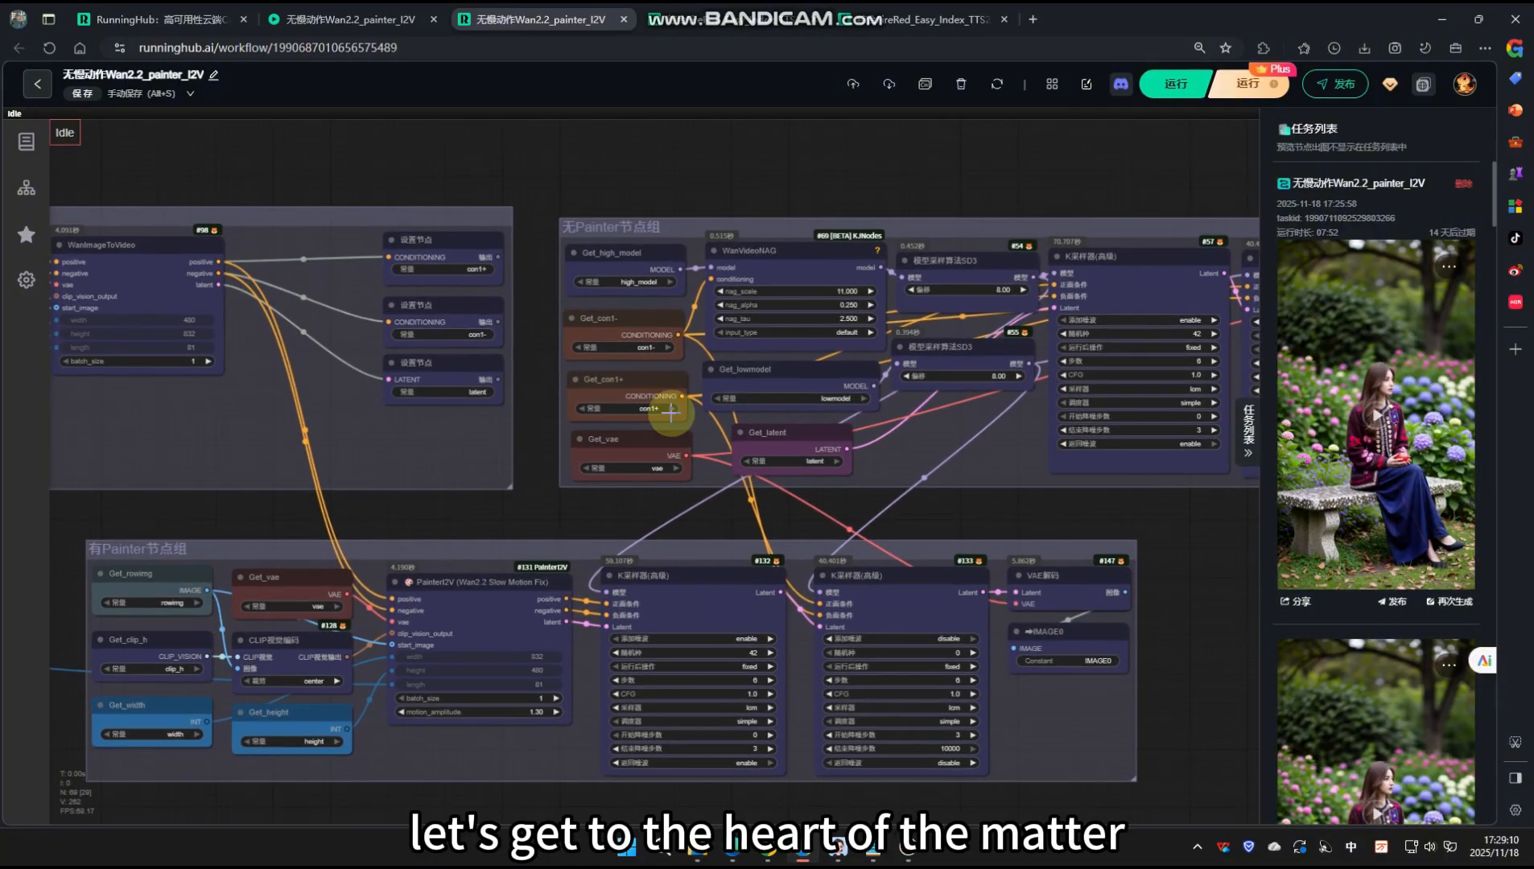
Select the PainterI2V (Wan2.2 Slow Motion Fix) node and examine its motion_amplitude parameter.
{"action": "scroll", "coordinate": [671, 414], "scroll_direction": "up", "scroll_amount": 3}
{"action": "scroll", "coordinate": [611, 379], "scroll_direction": "down", "scroll_amount": 2}
{"action": "scroll", "coordinate": [604, 377], "scroll_direction": "down", "scroll_amount": 1}
{"action": "scroll", "coordinate": [599, 375], "scroll_direction": "up", "scroll_amount": 4}
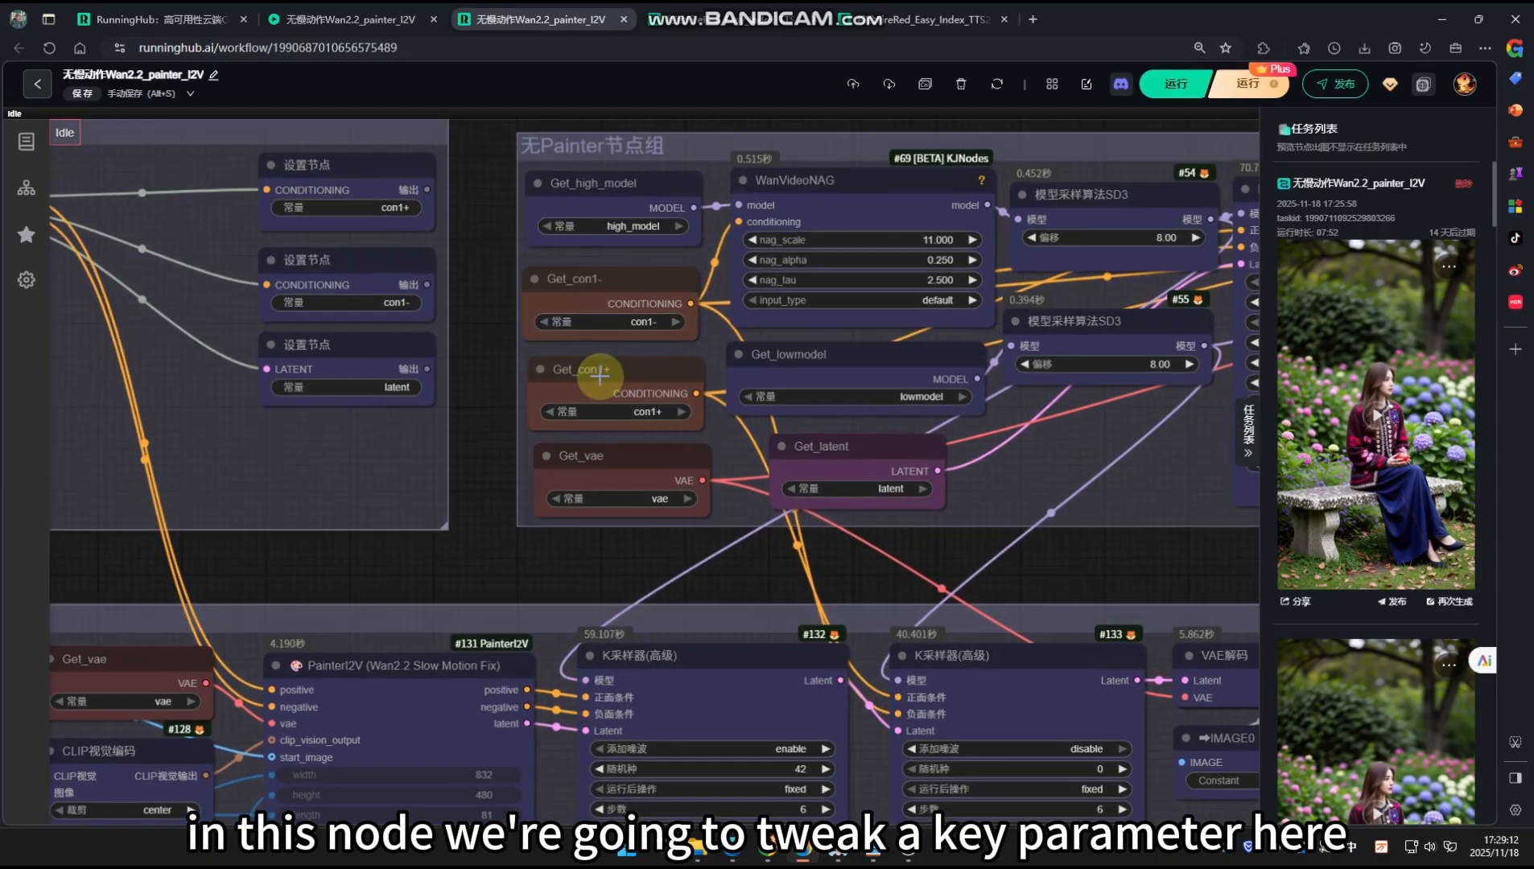
{"action": "scroll", "coordinate": [599, 376], "scroll_direction": "down", "scroll_amount": 2}
{"action": "scroll", "coordinate": [719, 448], "scroll_direction": "down", "scroll_amount": 2}
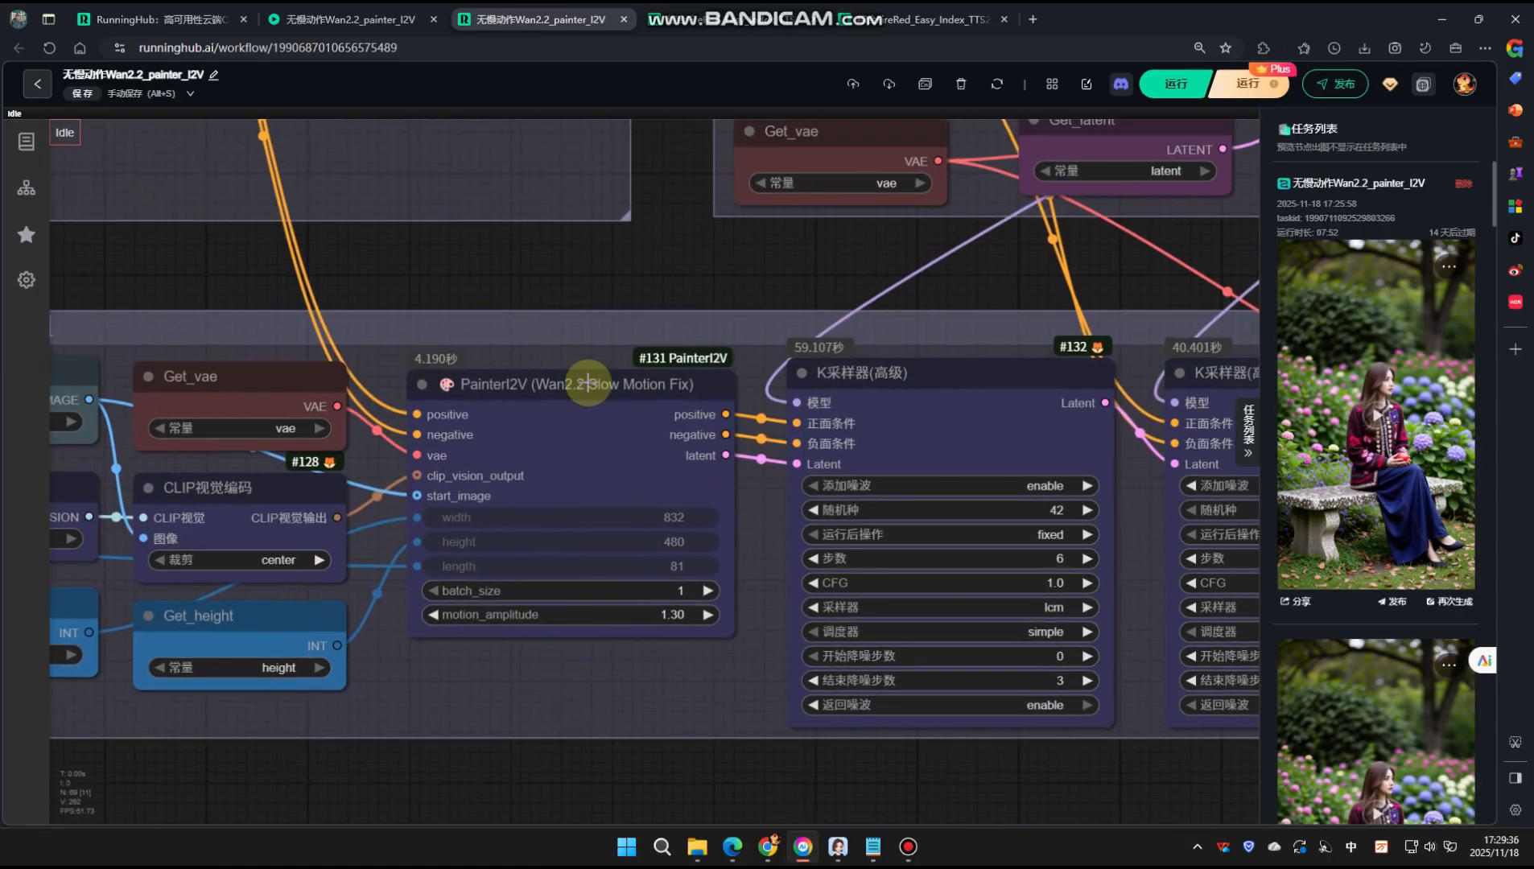
{"action": "left_click", "coordinate": [589, 390]}
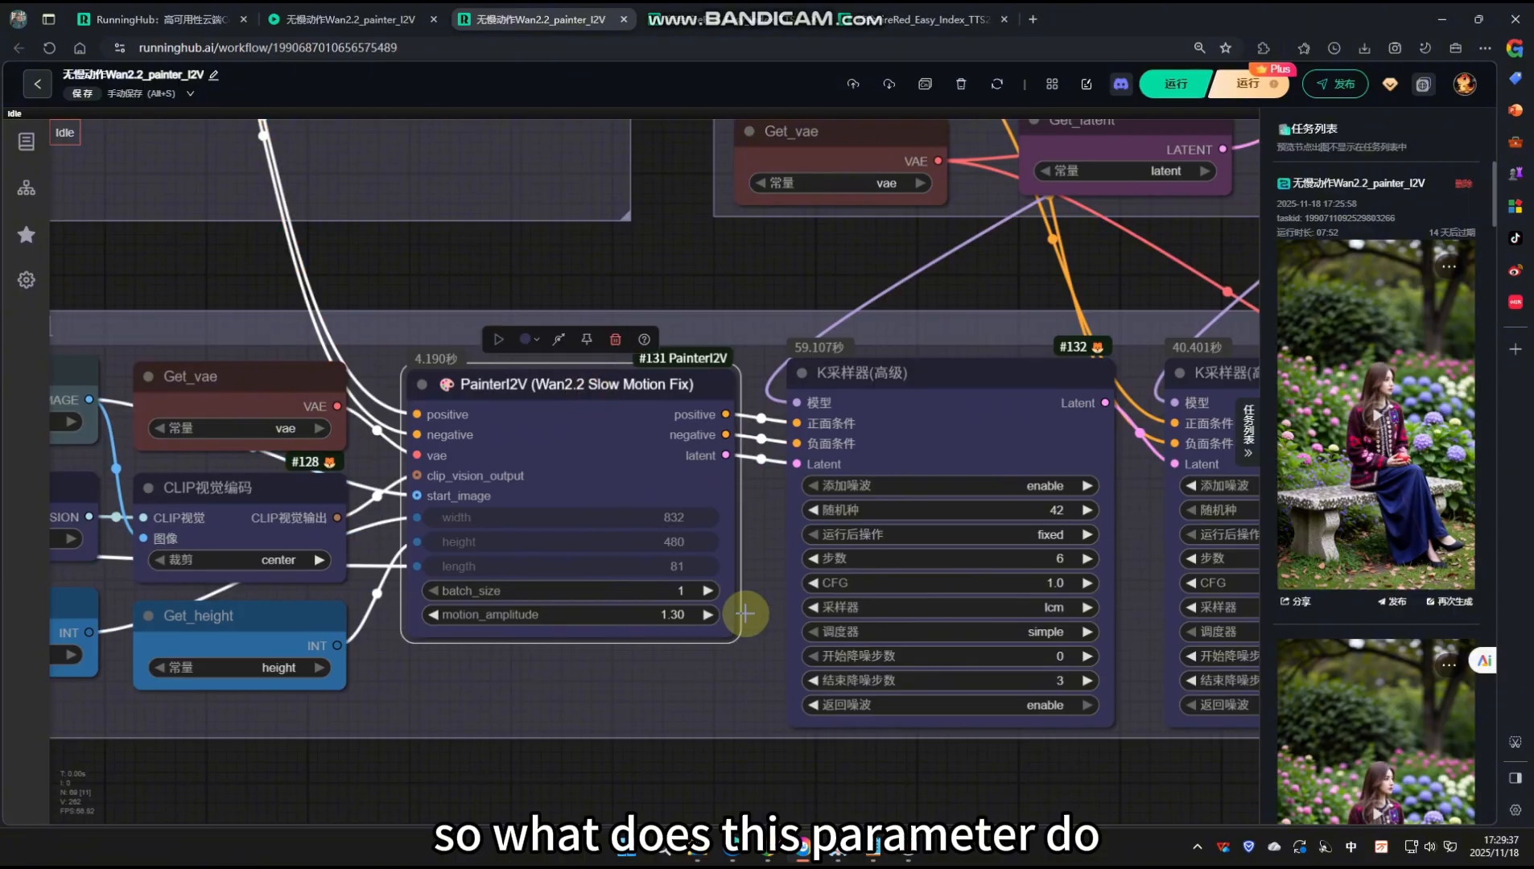
{"action": "scroll", "coordinate": [686, 618], "scroll_direction": "down", "scroll_amount": 1}
{"action": "scroll", "coordinate": [611, 662], "scroll_direction": "up", "scroll_amount": 1}
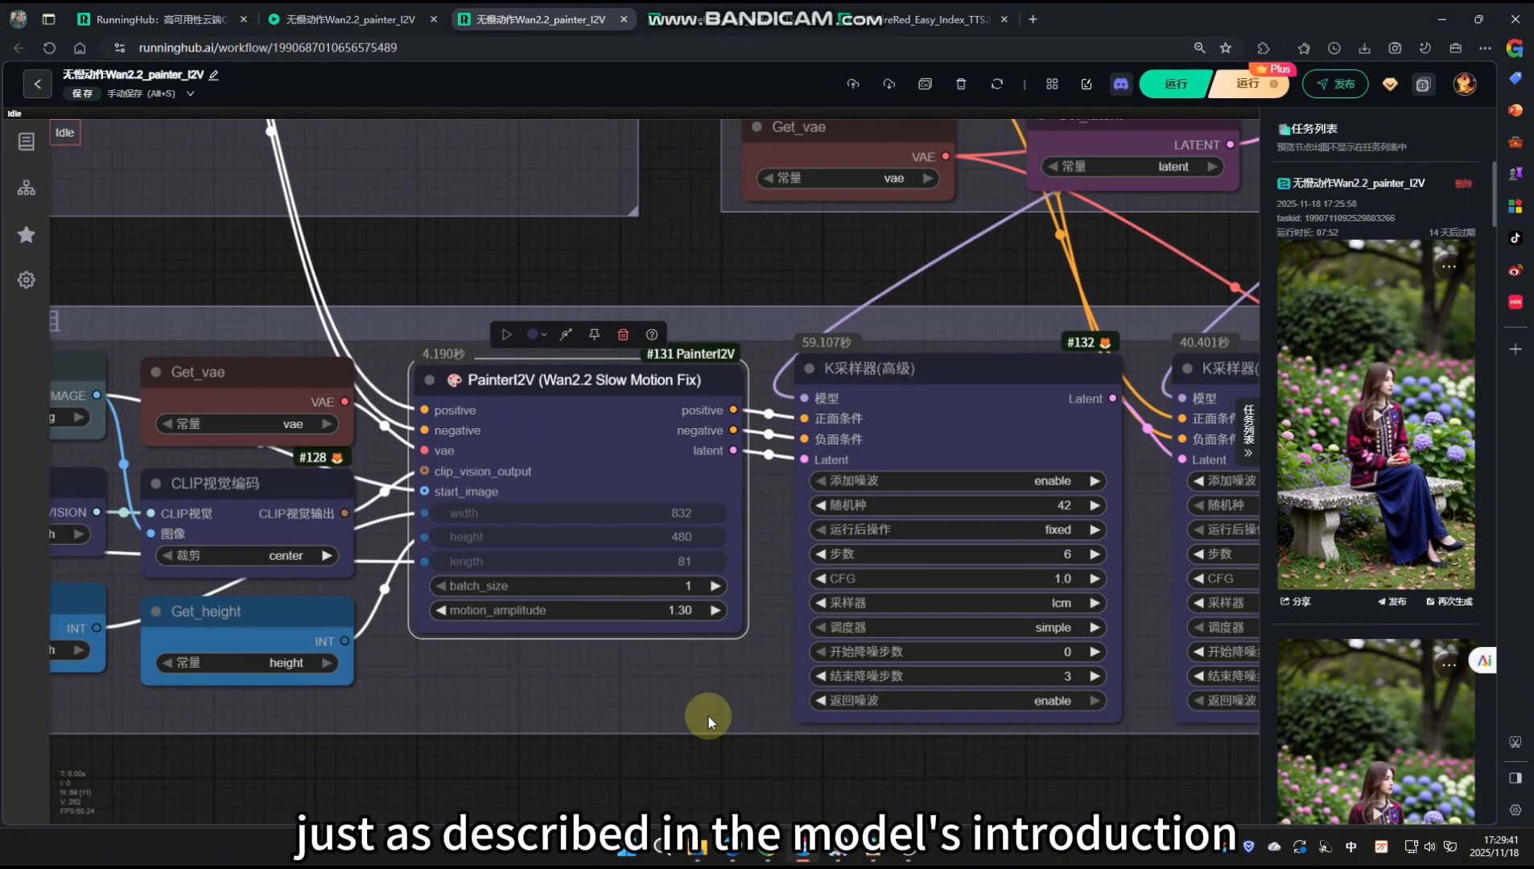
Switch to the ComfyUI-PainterI2VforKJ GitHub page in Chrome and read the README's recommended motion_amplitude values by motion type.
{"action": "mouse_move", "coordinate": [772, 855]}
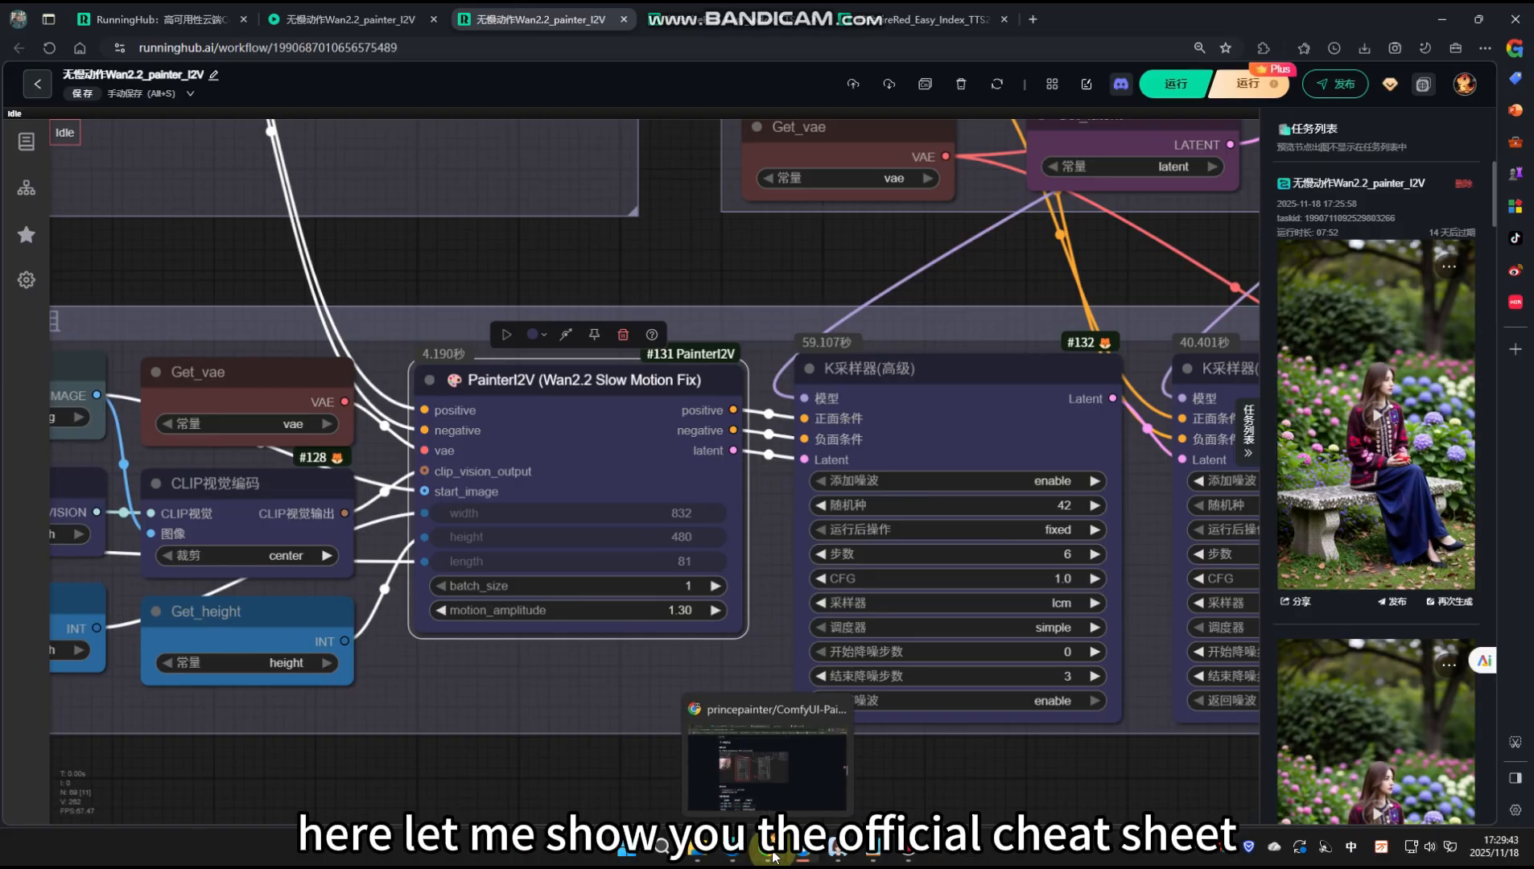
{"action": "left_click", "coordinate": [766, 765]}
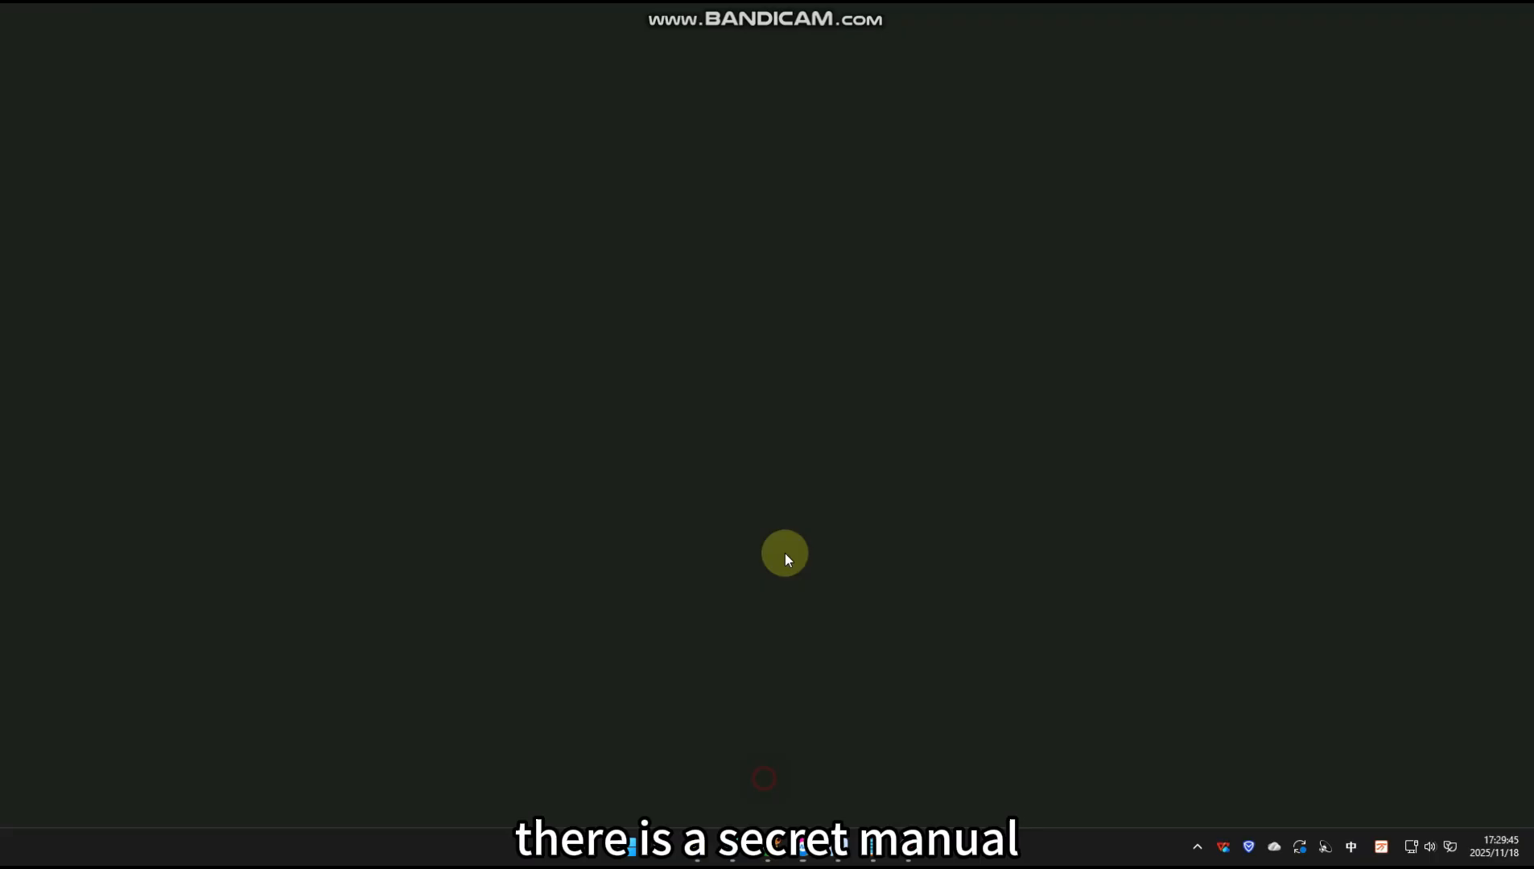
{"action": "scroll", "coordinate": [626, 331], "scroll_direction": "down", "scroll_amount": 3}
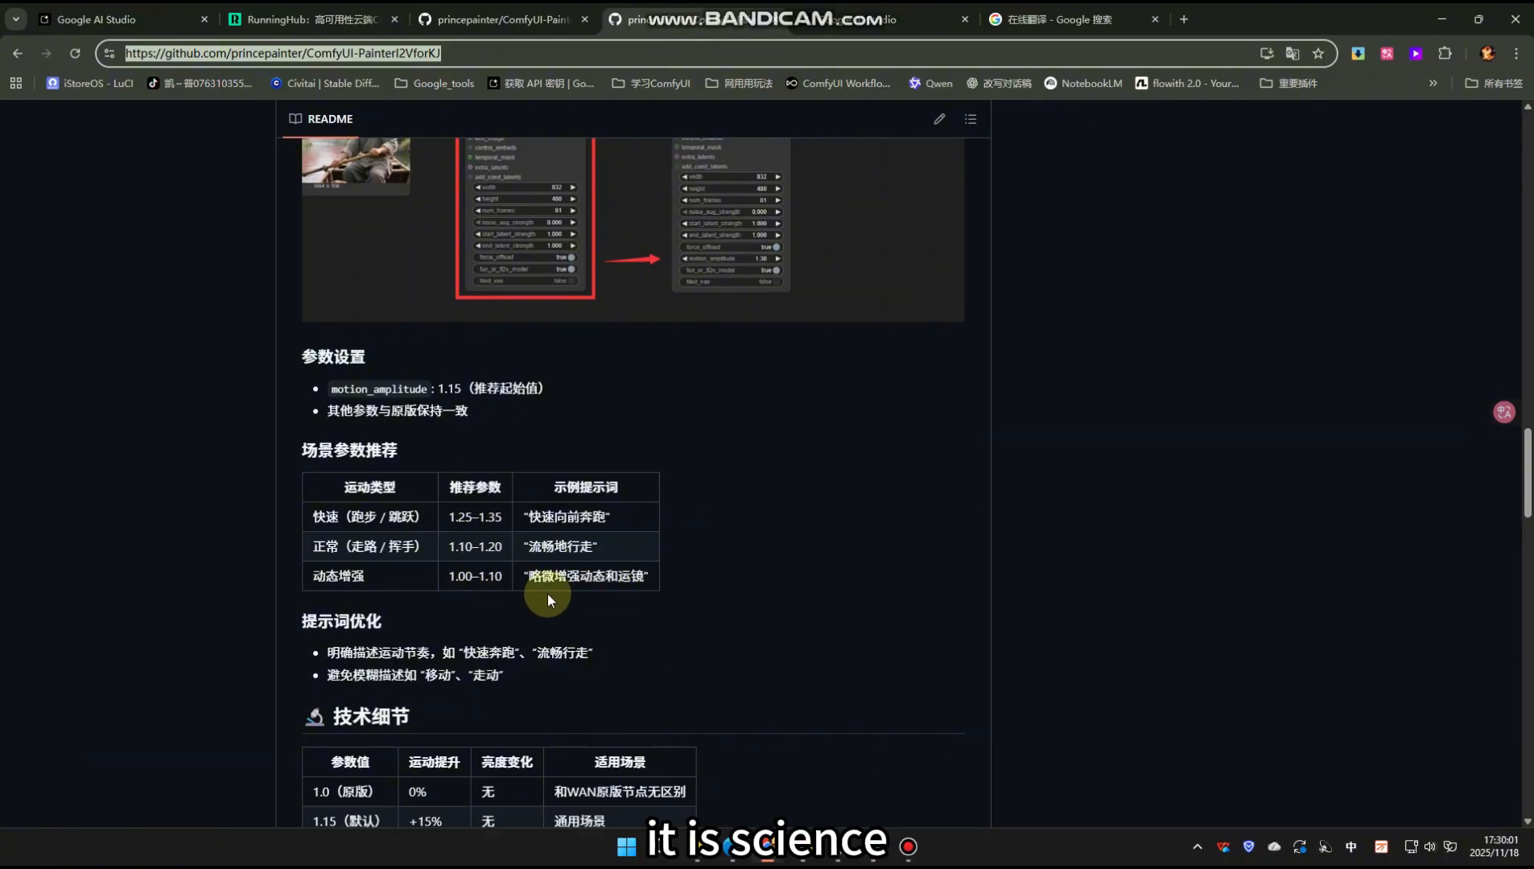
{"action": "scroll", "coordinate": [481, 557], "scroll_direction": "down", "scroll_amount": 1}
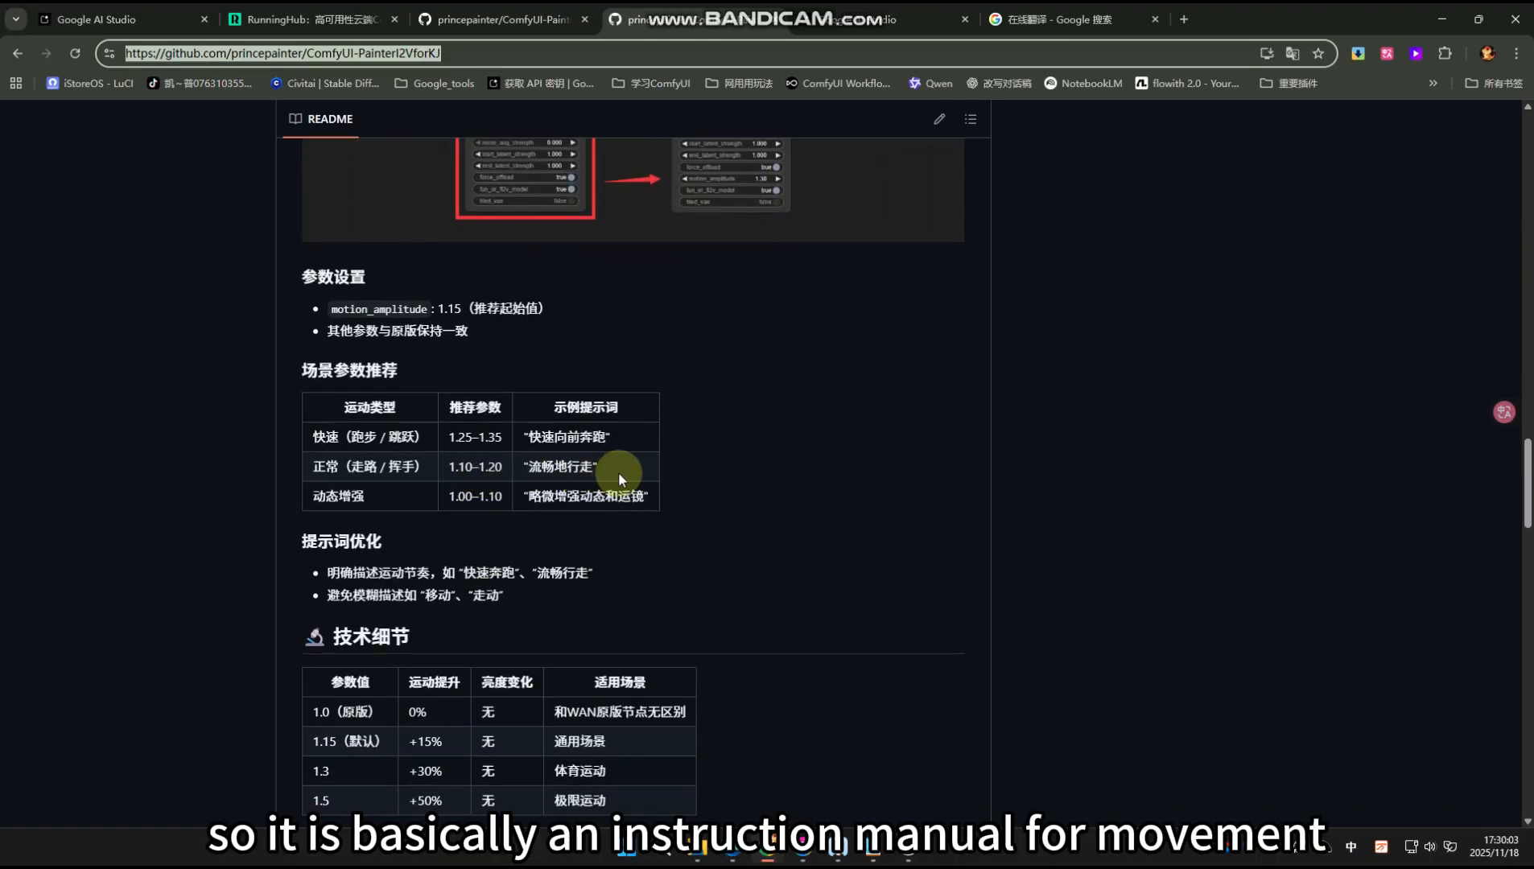
{"action": "scroll", "coordinate": [564, 451], "scroll_direction": "down", "scroll_amount": 1}
{"action": "scroll", "coordinate": [901, 557], "scroll_direction": "down", "scroll_amount": 1}
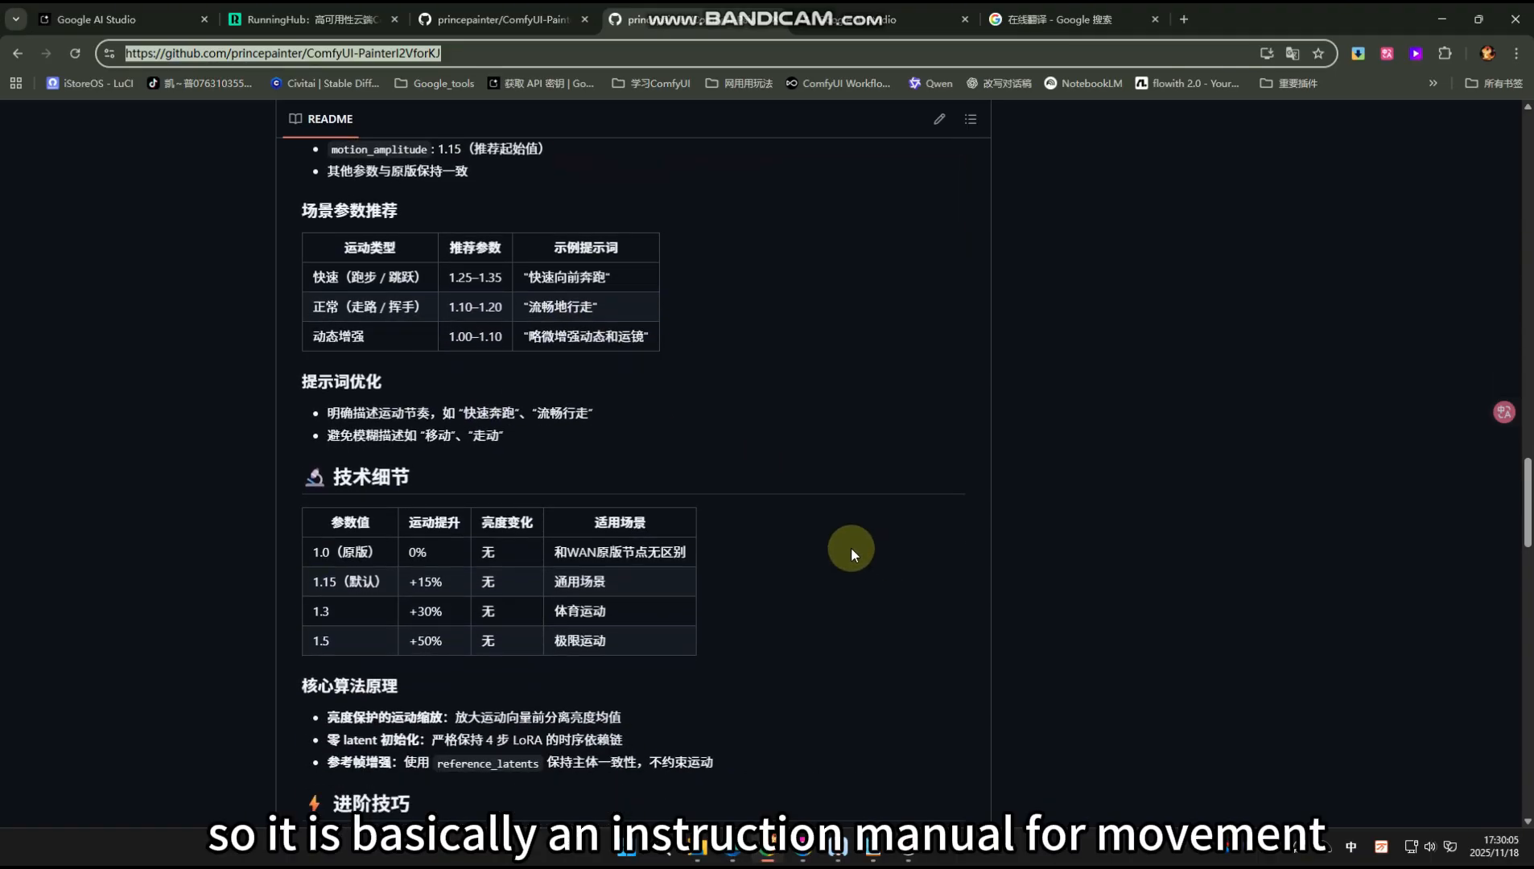
{"action": "scroll", "coordinate": [805, 531], "scroll_direction": "up", "scroll_amount": 1}
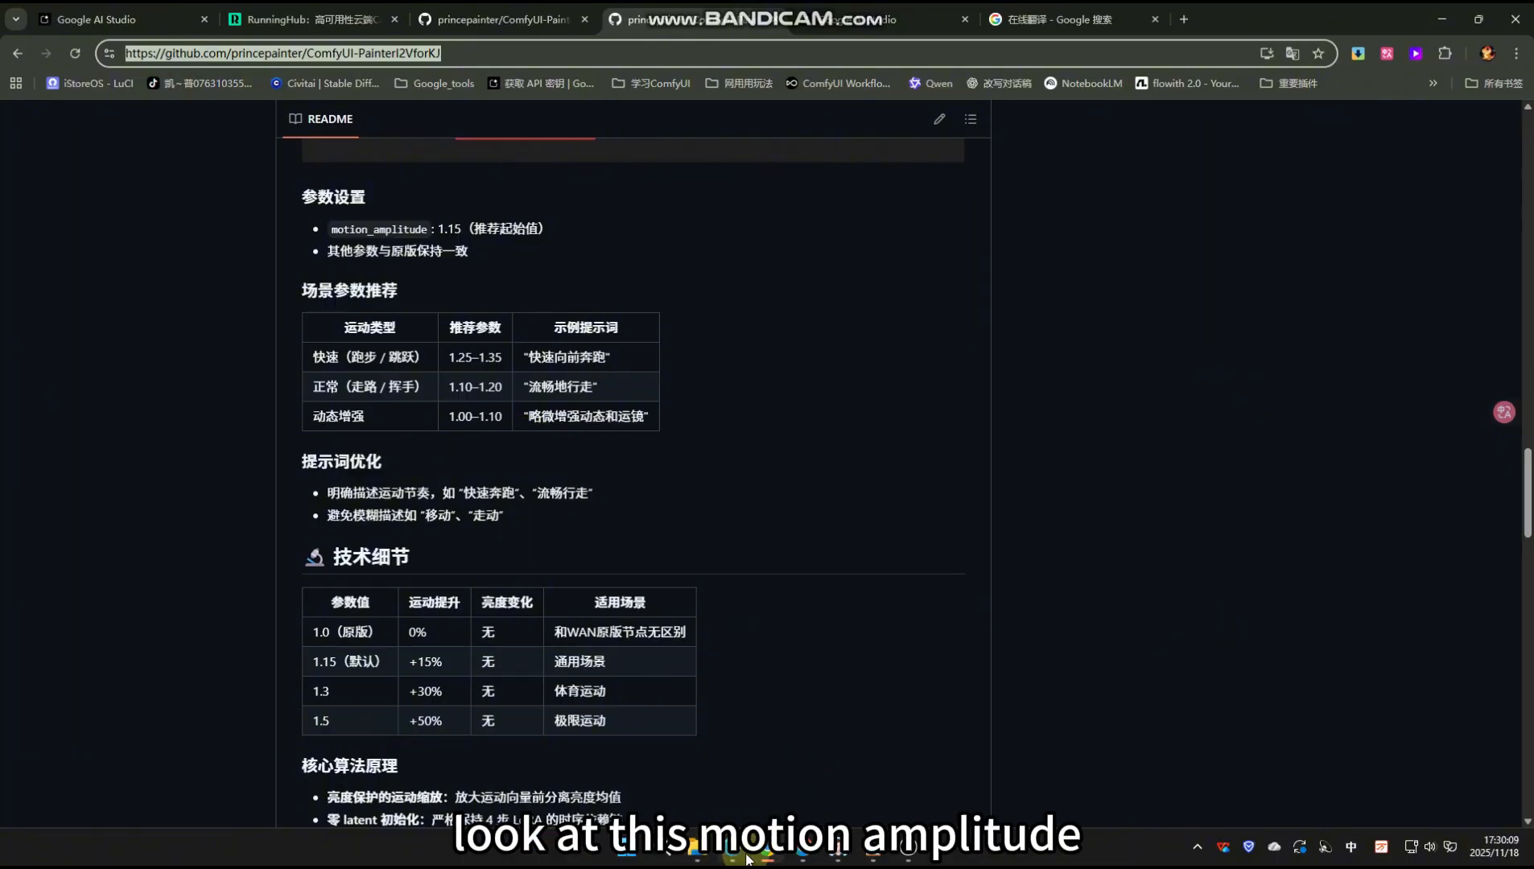
Switch back to the RunningHub workflow and compare the two output video previews beside the input nodes.
{"action": "left_click", "coordinate": [909, 855]}
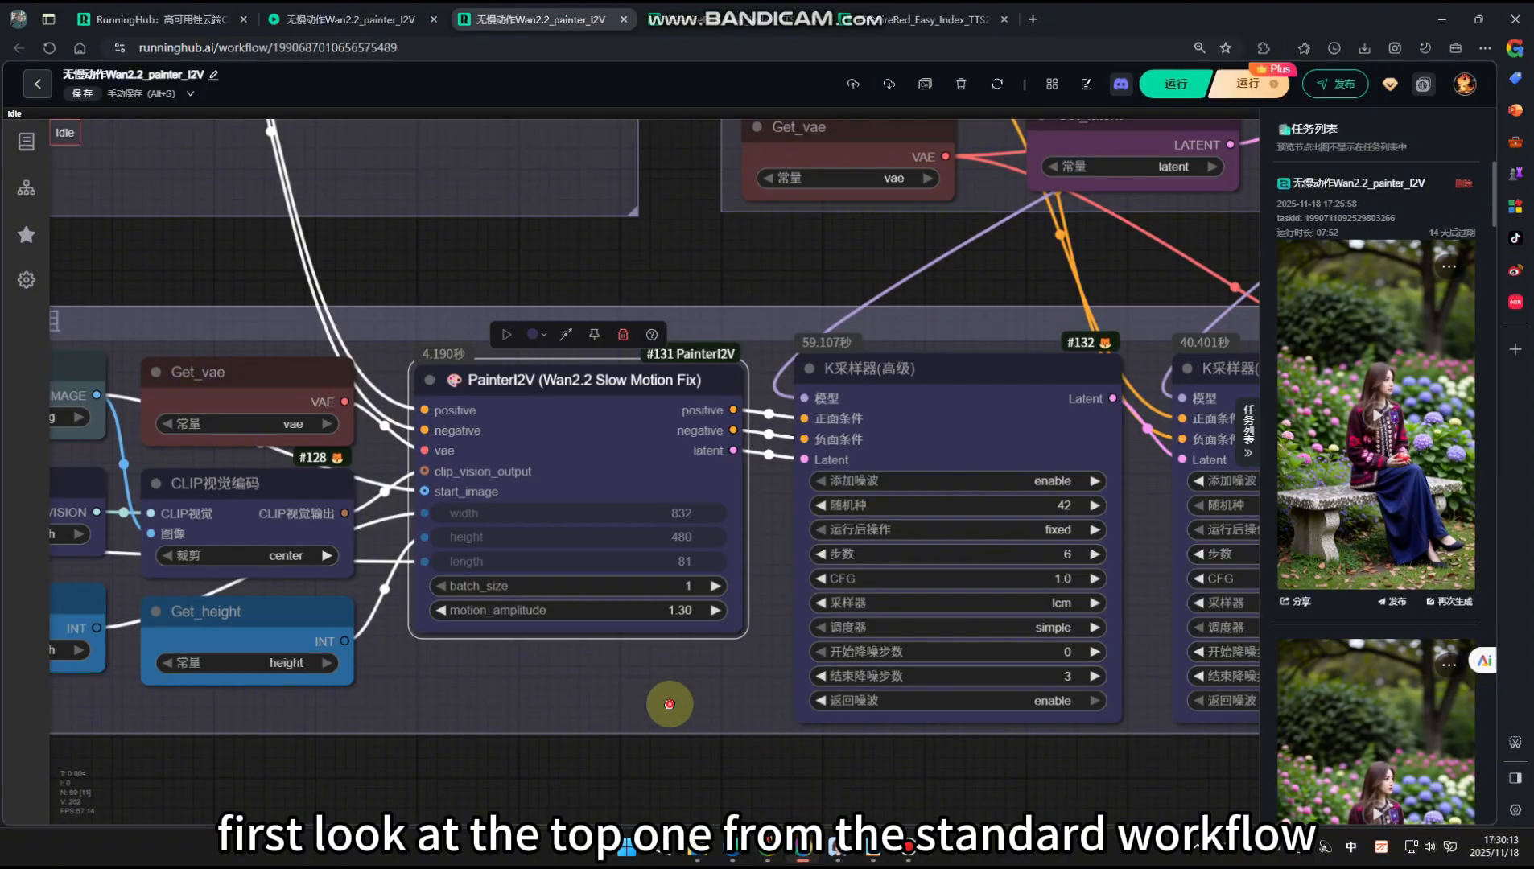
{"action": "scroll", "coordinate": [668, 704], "scroll_direction": "down", "scroll_amount": 10}
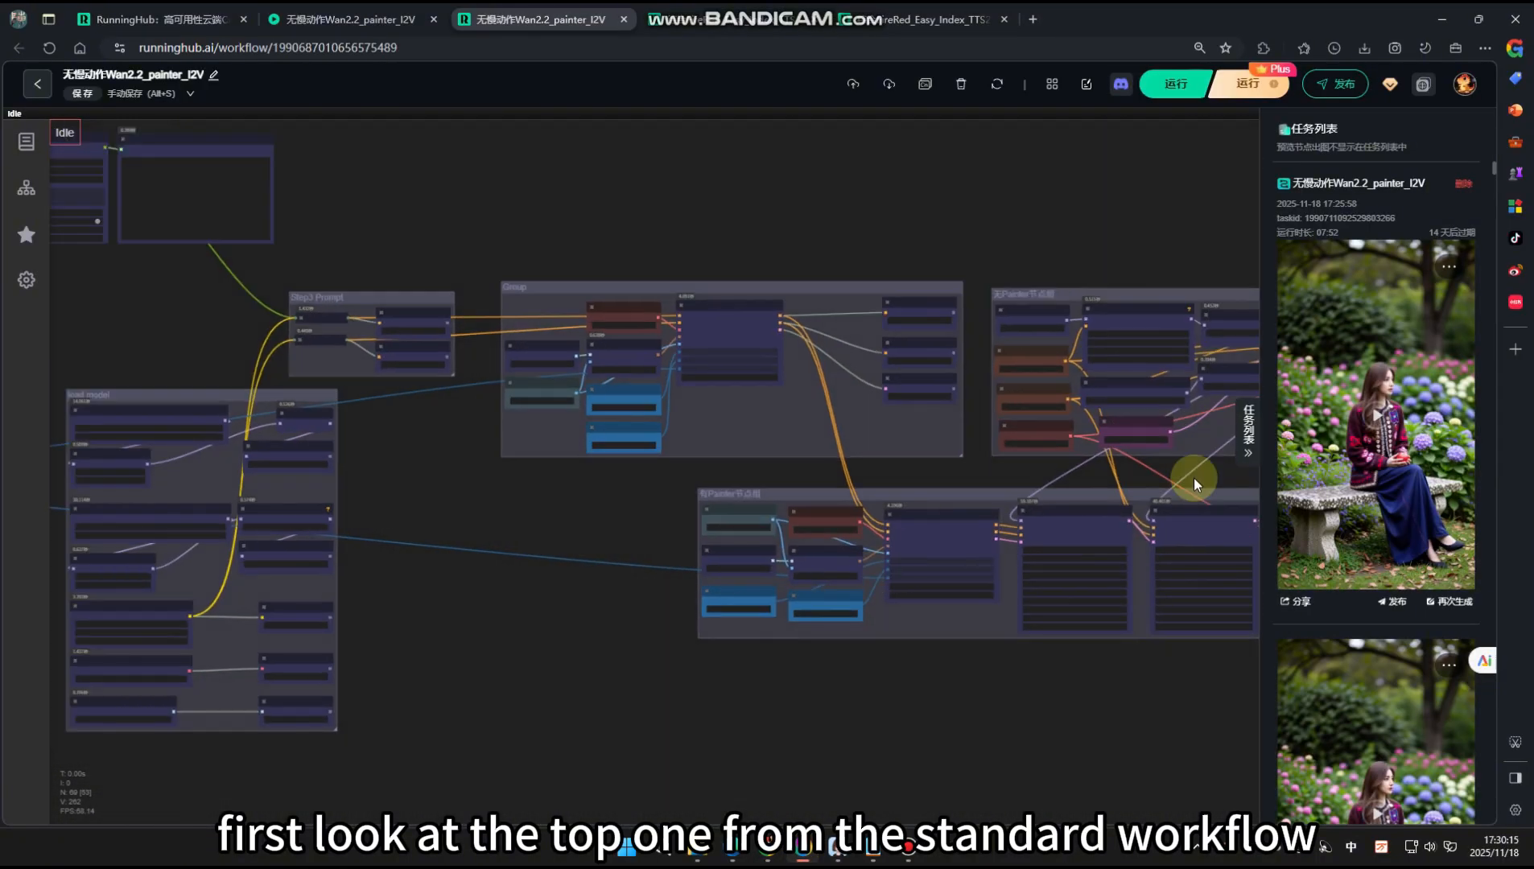
{"action": "left_click_drag", "start_coordinate": [386, 660], "coordinate": [1168, 462]}
{"action": "left_click_drag", "start_coordinate": [677, 387], "coordinate": [757, 419]}
{"action": "scroll", "coordinate": [786, 395], "scroll_direction": "down", "scroll_amount": 2}
{"action": "scroll", "coordinate": [735, 370], "scroll_direction": "down", "scroll_amount": 1}
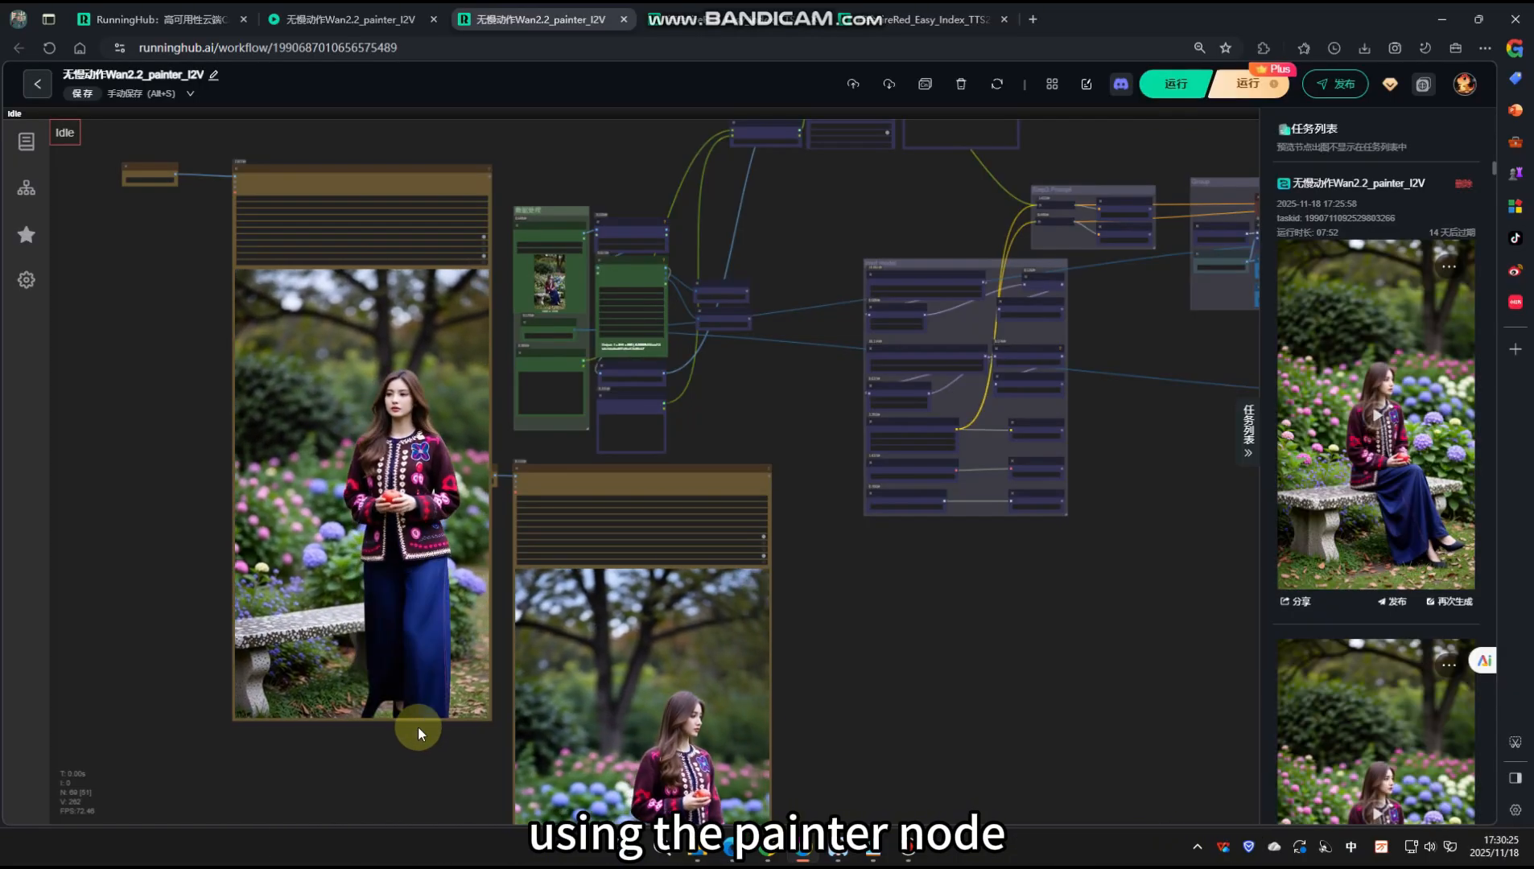
{"action": "left_click_drag", "start_coordinate": [418, 734], "coordinate": [414, 688]}
{"action": "left_click_drag", "start_coordinate": [367, 609], "coordinate": [336, 548]}
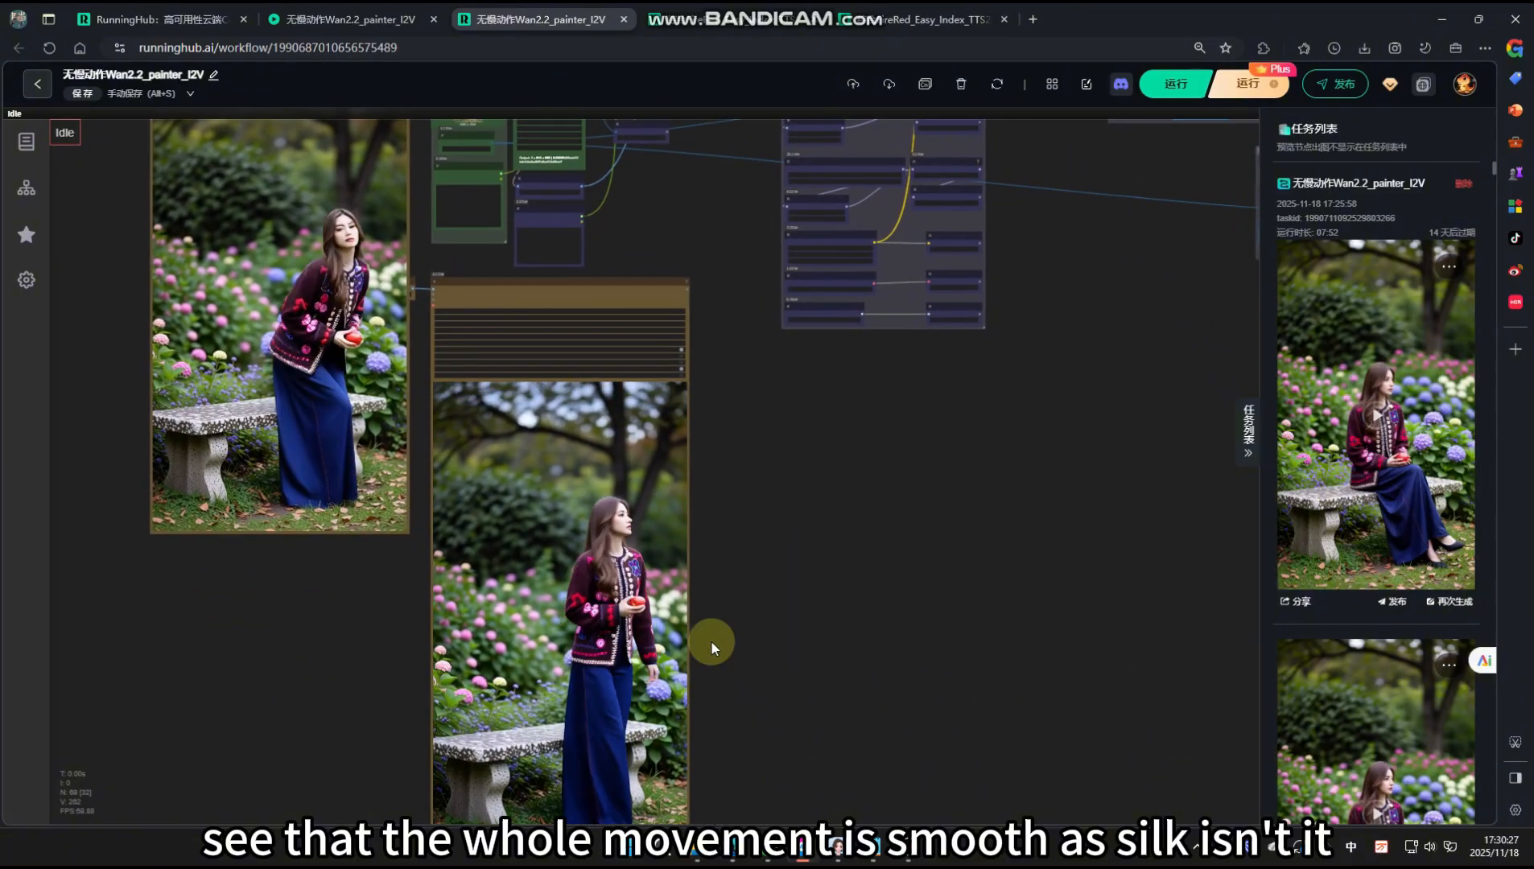
{"action": "left_click_drag", "start_coordinate": [711, 640], "coordinate": [684, 582]}
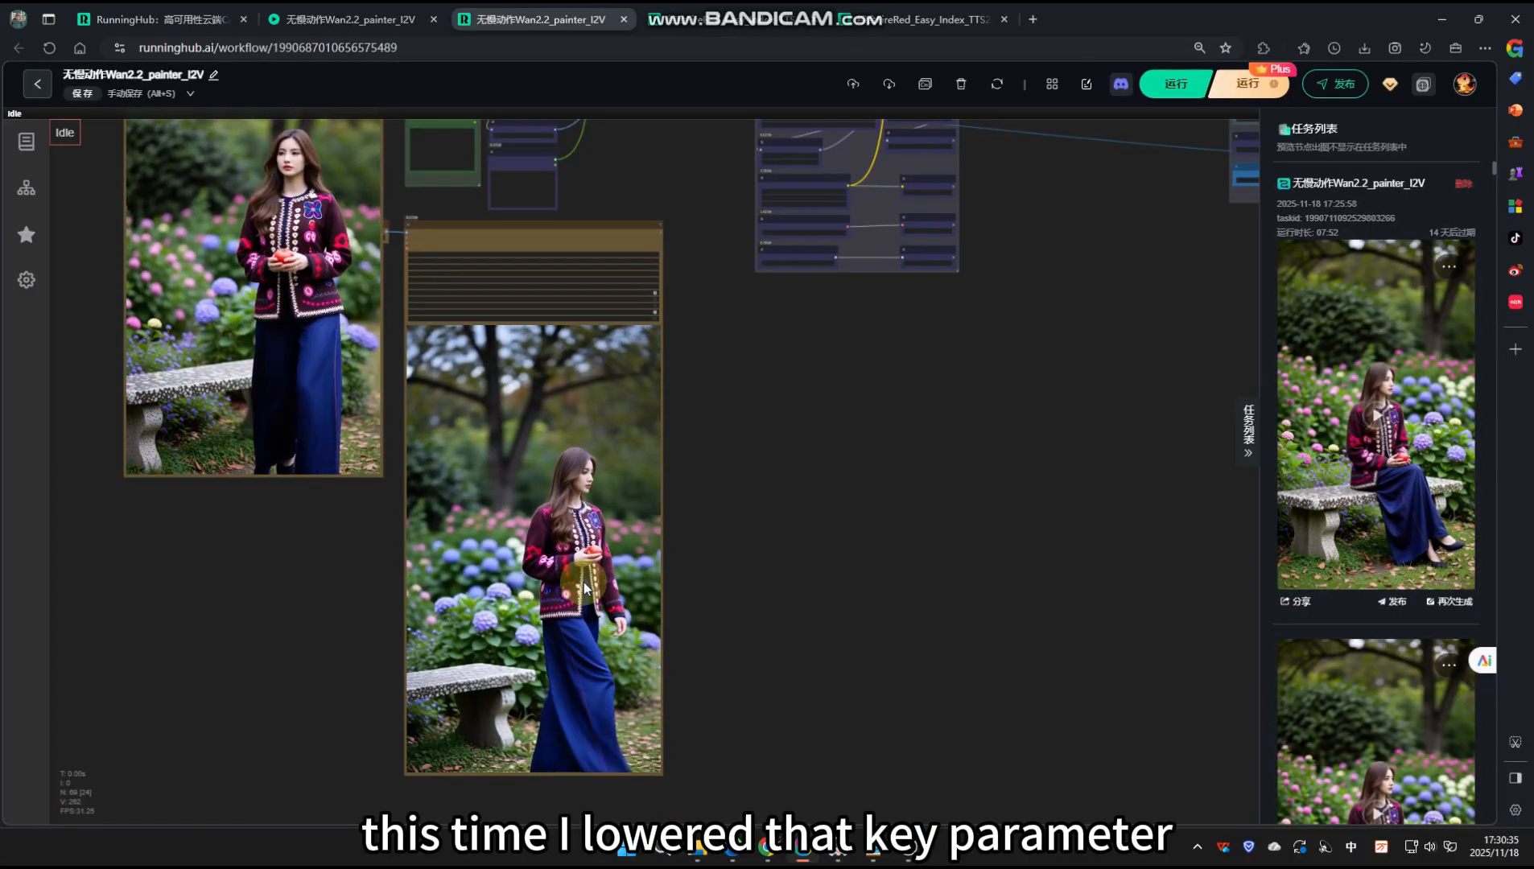
{"action": "scroll", "coordinate": [564, 561], "scroll_direction": "down", "scroll_amount": 2}
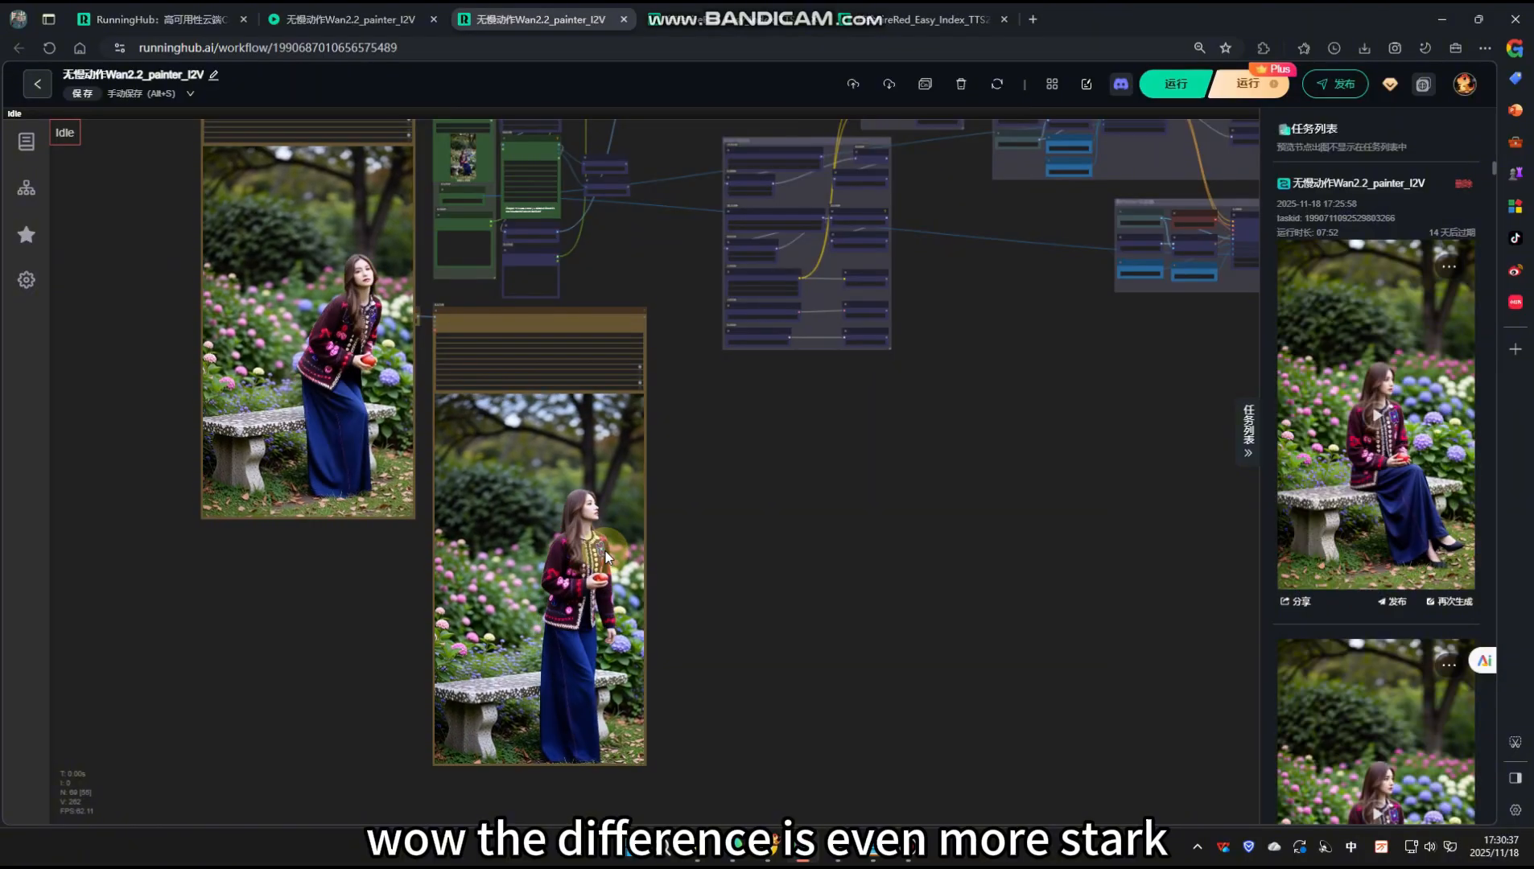
Switch to the other open copy of the Wan2.2_painter_I2V workflow and look over its image-to-video groups.
{"action": "left_click", "coordinate": [766, 606]}
{"action": "left_click", "coordinate": [350, 20]}
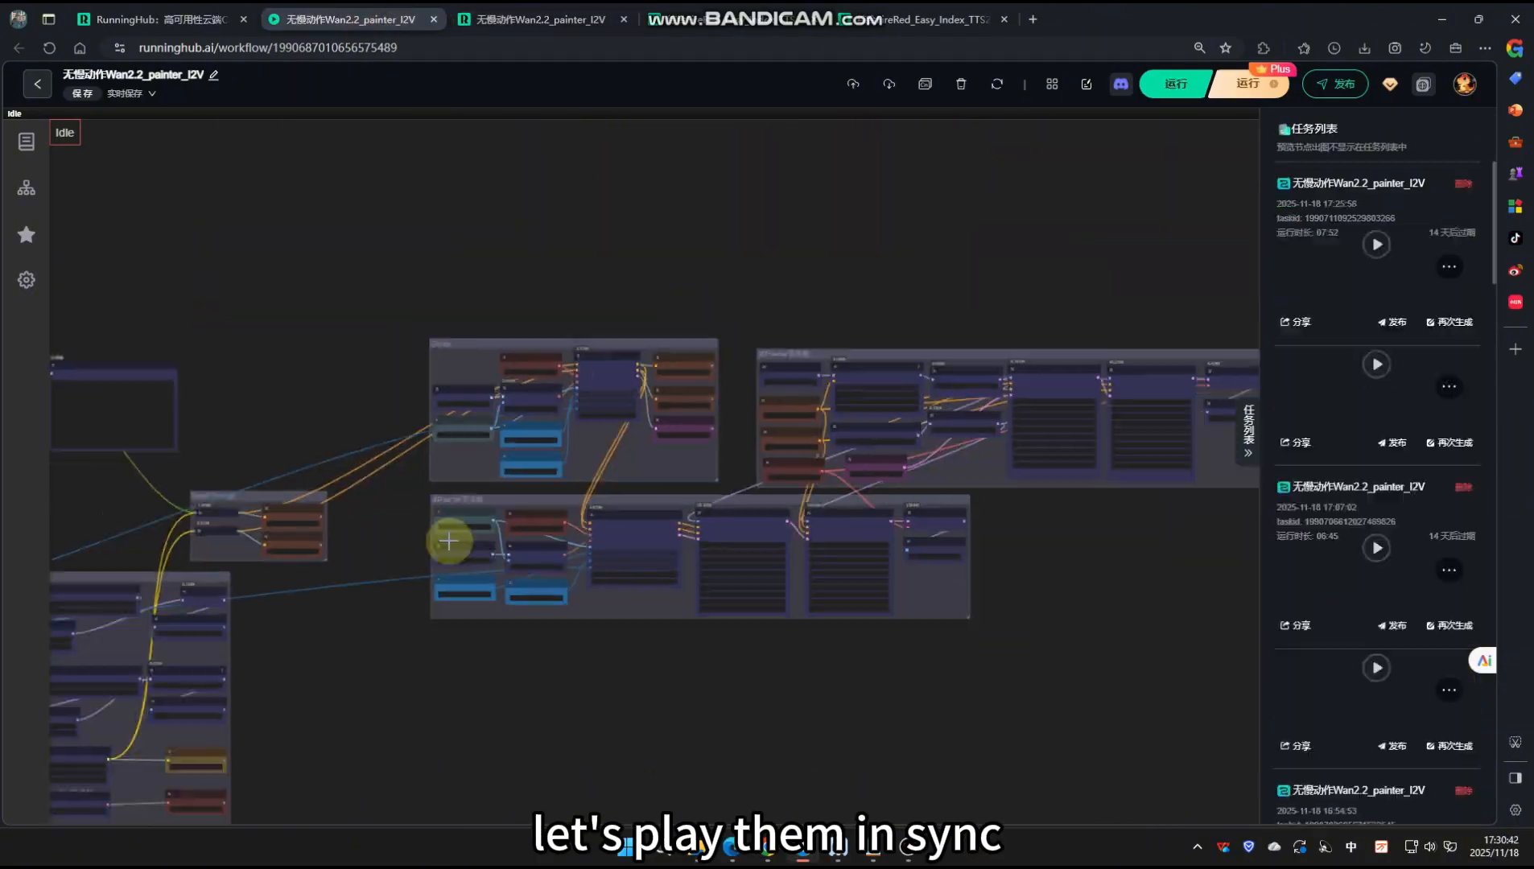
{"action": "scroll", "coordinate": [448, 541], "scroll_direction": "down", "scroll_amount": 4}
{"action": "left_click_drag", "start_coordinate": [169, 687], "coordinate": [842, 359]}
{"action": "scroll", "coordinate": [831, 500], "scroll_direction": "up", "scroll_amount": 3}
{"action": "mouse_move", "coordinate": [1196, 265]}
{"action": "left_mouse_down"}
{"action": "mouse_move", "coordinate": [799, 400]}
{"action": "mouse_move", "coordinate": [410, 560]}
{"action": "left_mouse_up"}
{"action": "scroll", "coordinate": [654, 446], "scroll_direction": "up", "scroll_amount": 11}
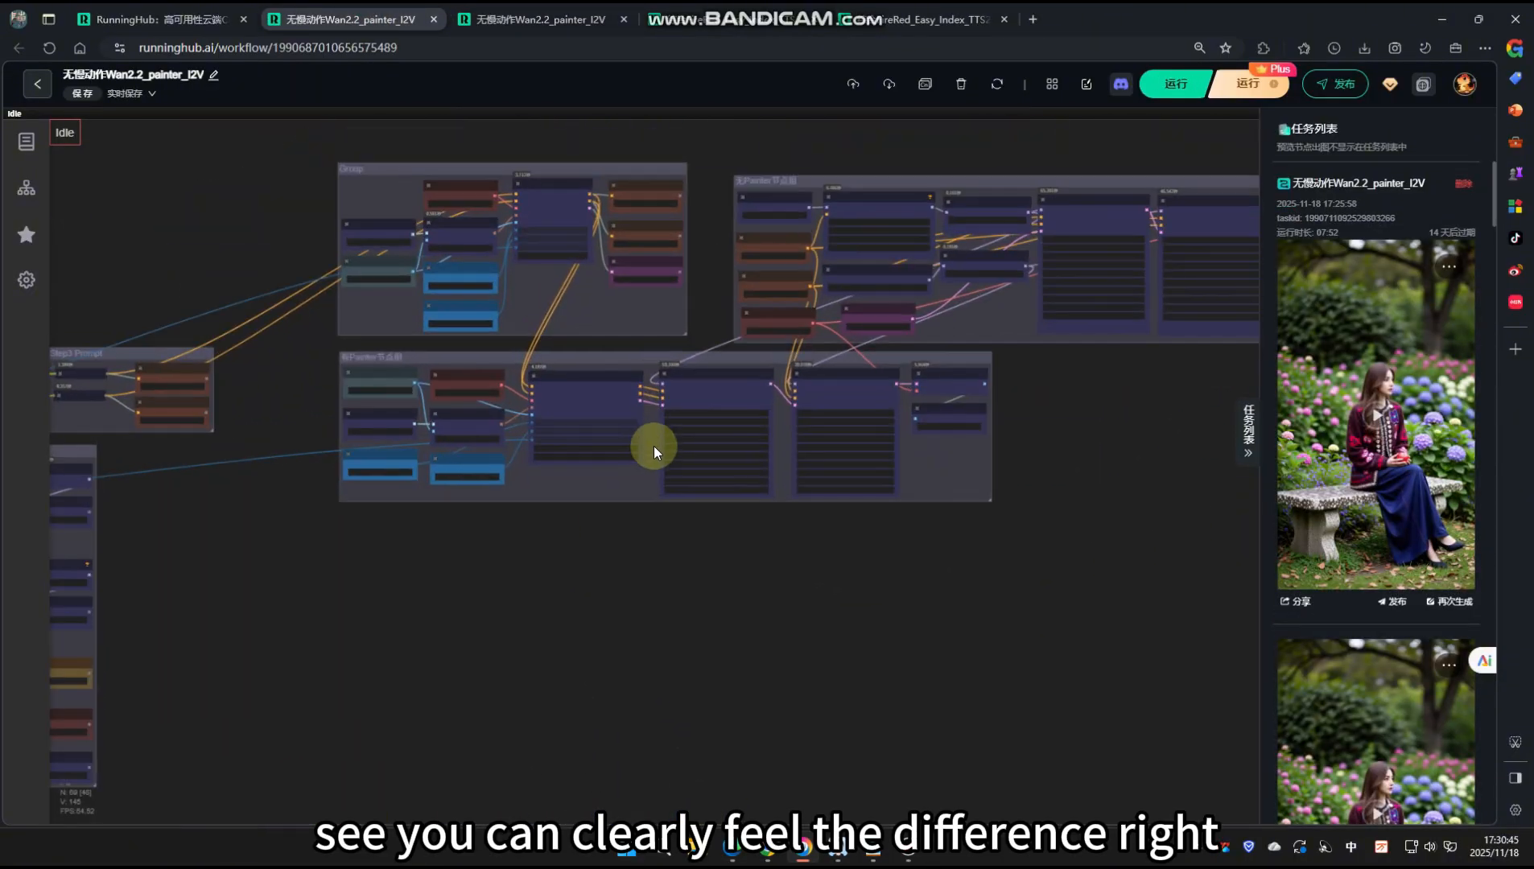
{"action": "scroll", "coordinate": [627, 471], "scroll_direction": "down", "scroll_amount": 3}
{"action": "scroll", "coordinate": [531, 559], "scroll_direction": "down", "scroll_amount": 7}
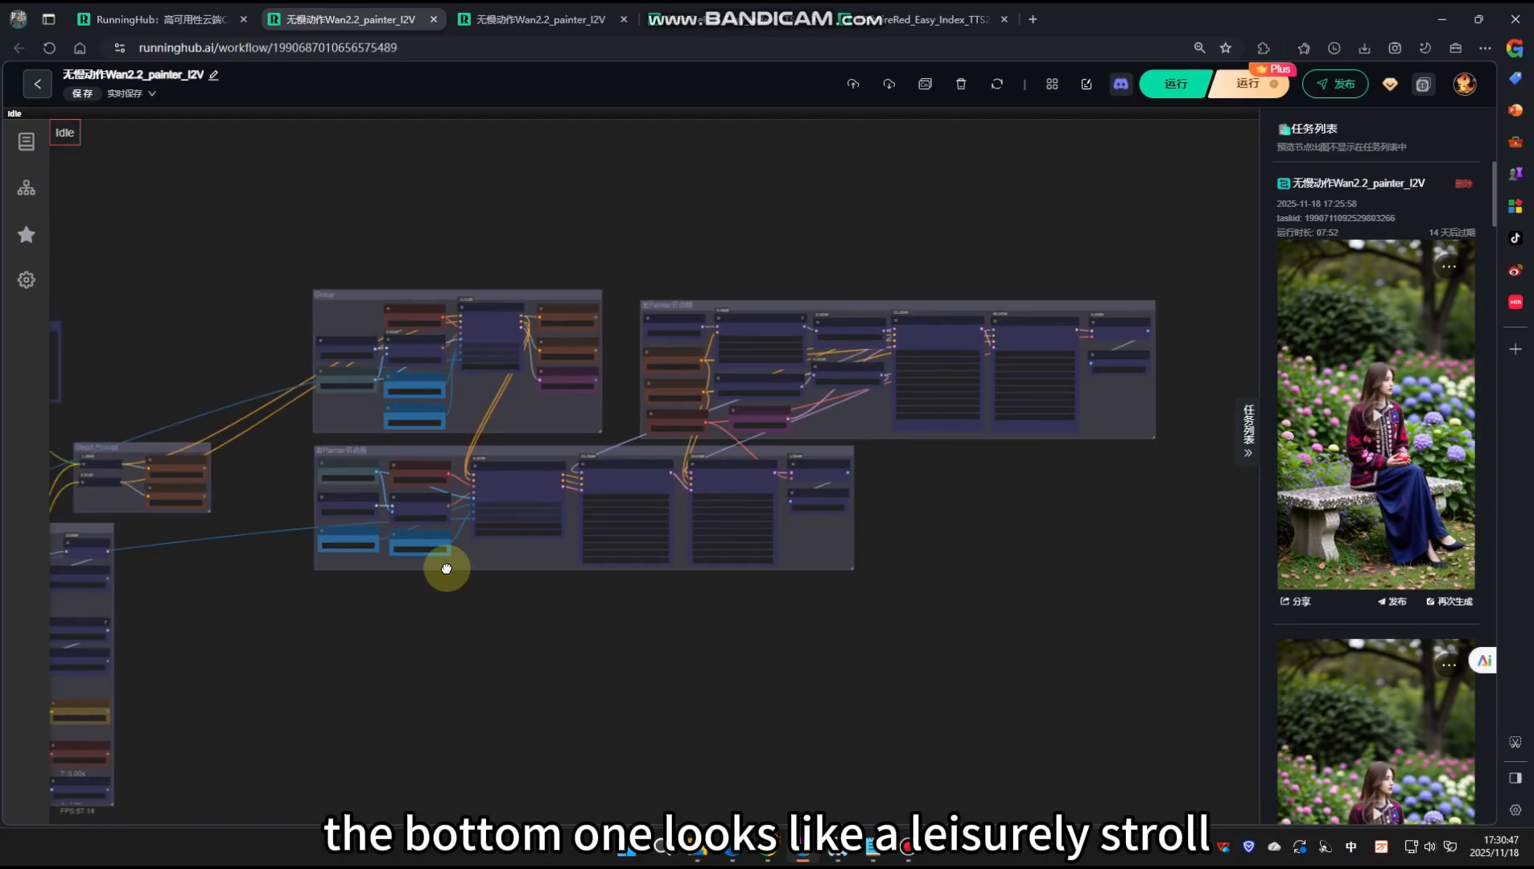
Bring this workflow copy's two output videos into view and open the lower video preview's context options.
{"action": "left_click_drag", "start_coordinate": [305, 805], "coordinate": [1017, 404]}
{"action": "left_click_drag", "start_coordinate": [626, 503], "coordinate": [829, 479]}
{"action": "scroll", "coordinate": [757, 479], "scroll_direction": "down", "scroll_amount": 2}
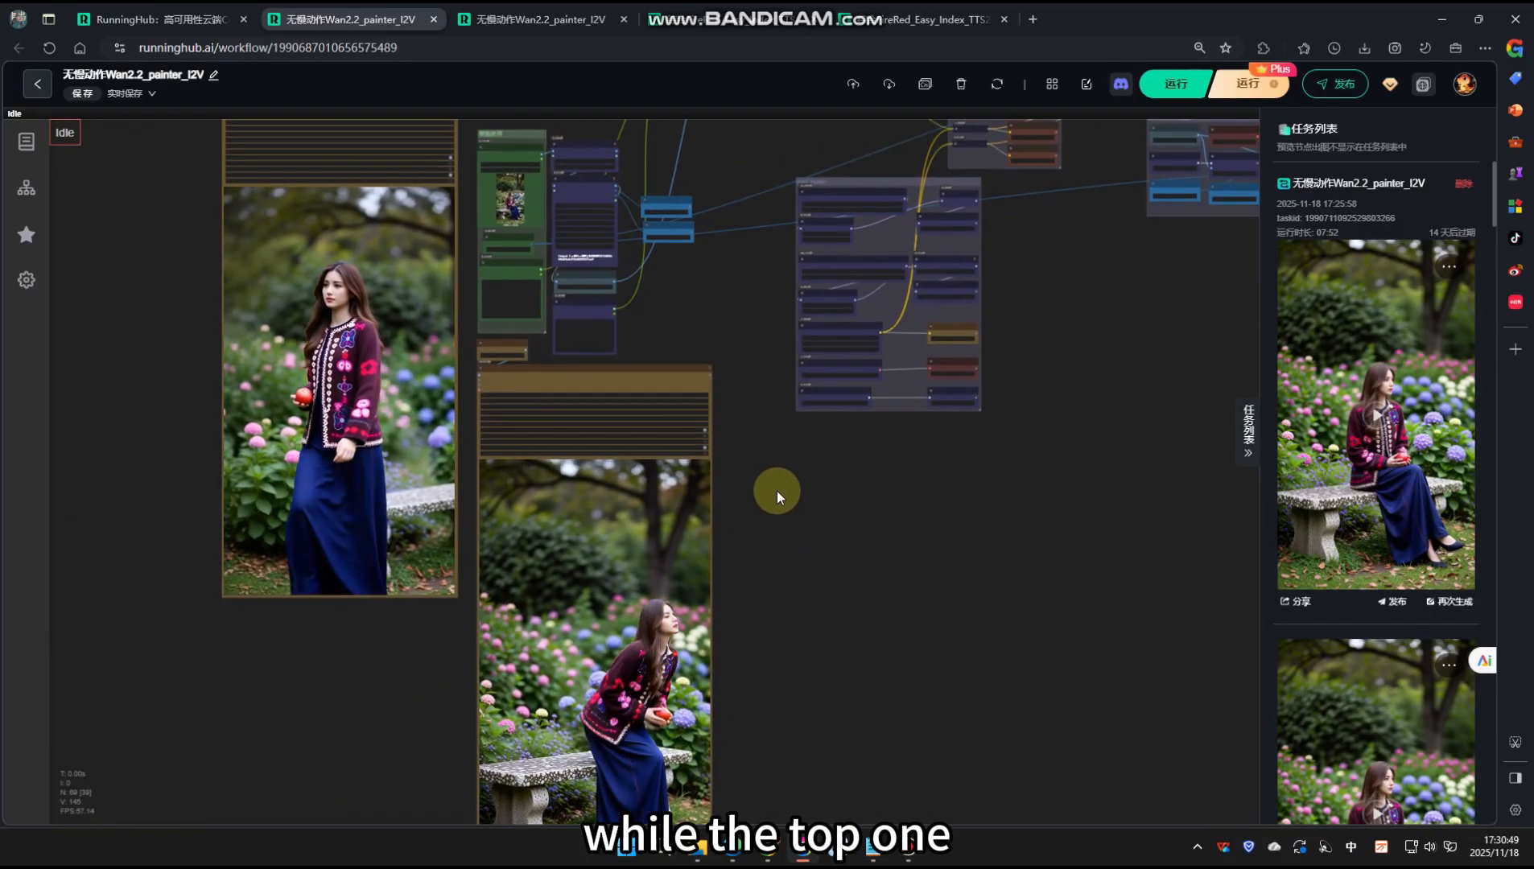
{"action": "scroll", "coordinate": [769, 520], "scroll_direction": "down", "scroll_amount": 1}
{"action": "right_click", "coordinate": [652, 510]}
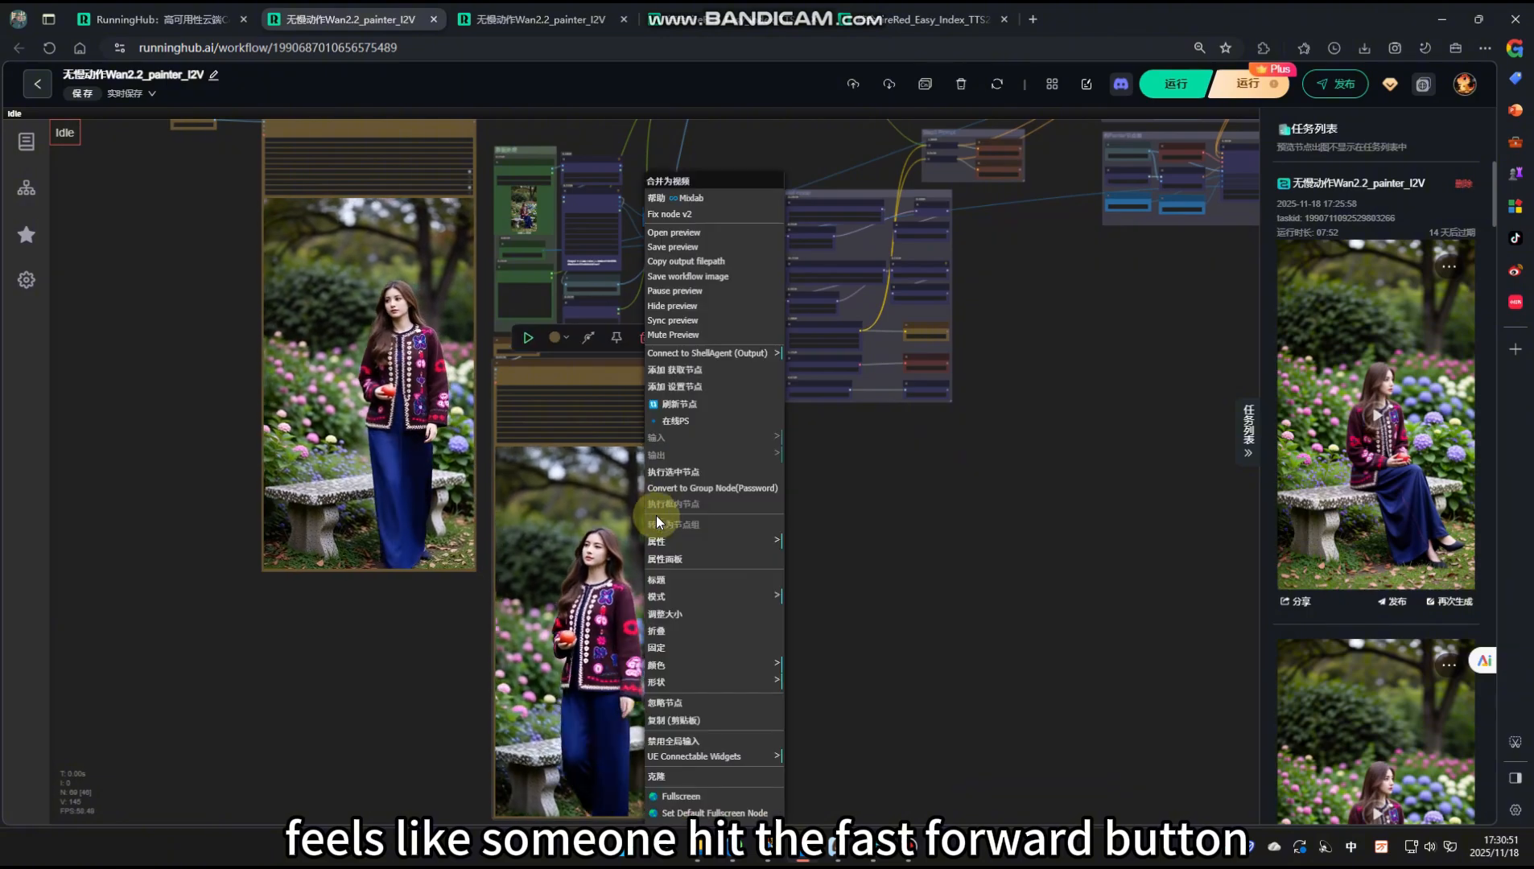